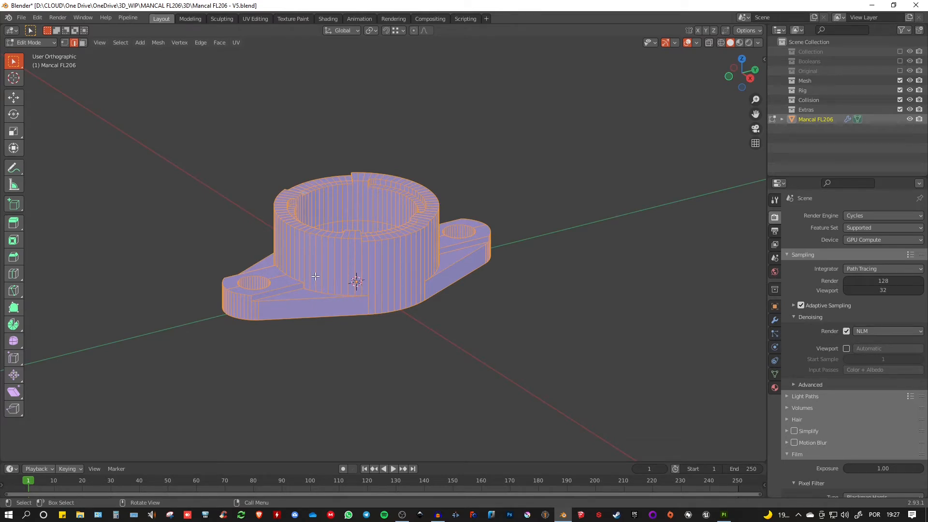
- Recalculate the normals of the entire Mancal FL206 mesh to face outside, and return to Object Mode
left_click(158, 43)
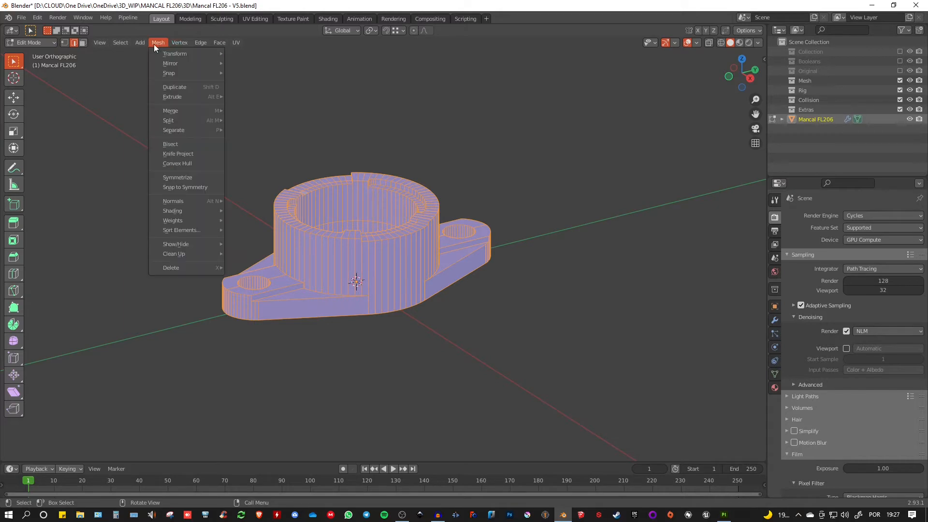
mouse_move(172, 202)
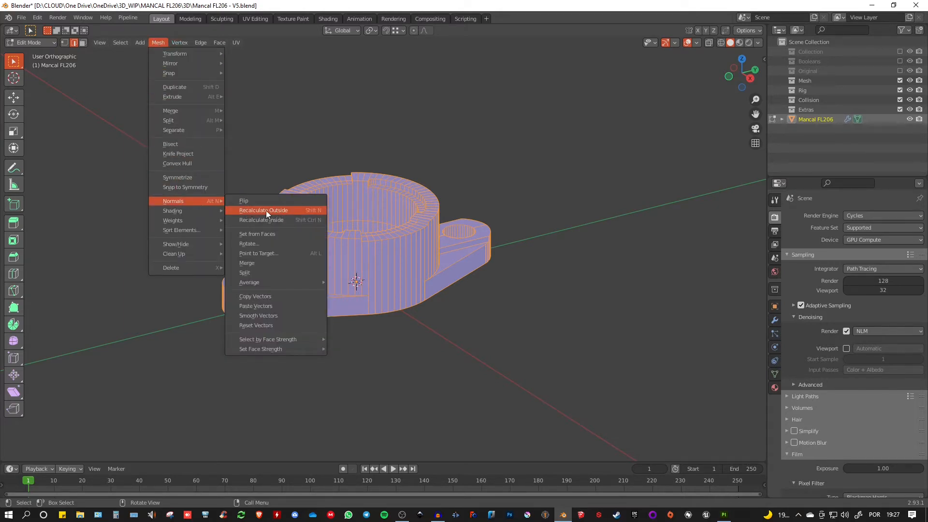
left_click(312, 214)
key("Tab")
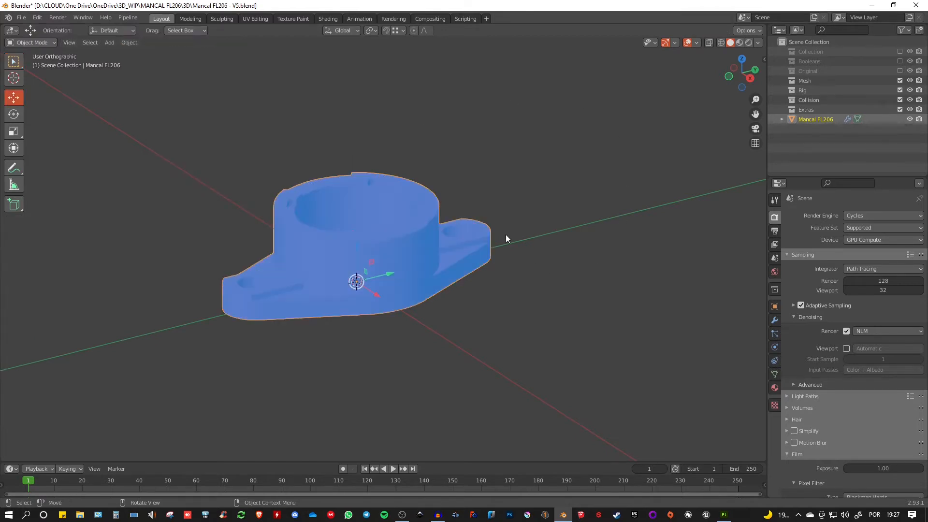
- Turn off the Face Orientation overlay in the 3D viewport
middle_click_drag(441, 233, 450, 232, "shift")
left_click(697, 42)
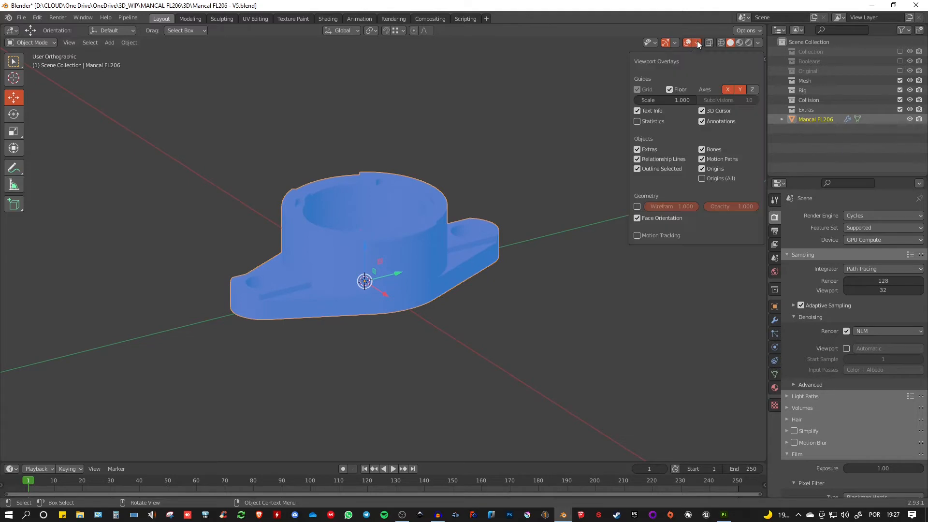
left_click(638, 218)
middle_click_drag(414, 209, 406, 212, "shift")
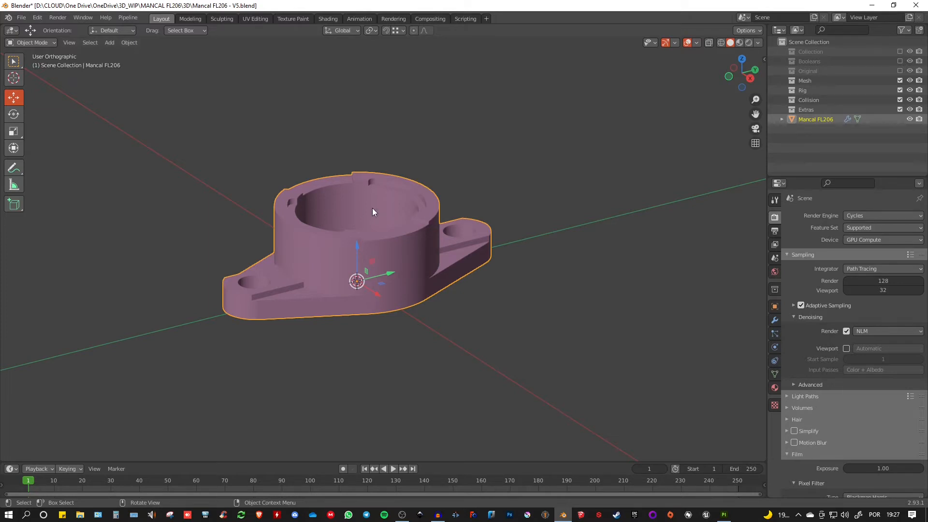
- Split the 3D viewport into two side-by-side areas and change the new area to a UV Editor
left_click_drag(765, 26, 453, 68)
middle_click_drag(242, 227, 271, 236)
scroll(257, 260, "up", 4)
left_click(480, 42)
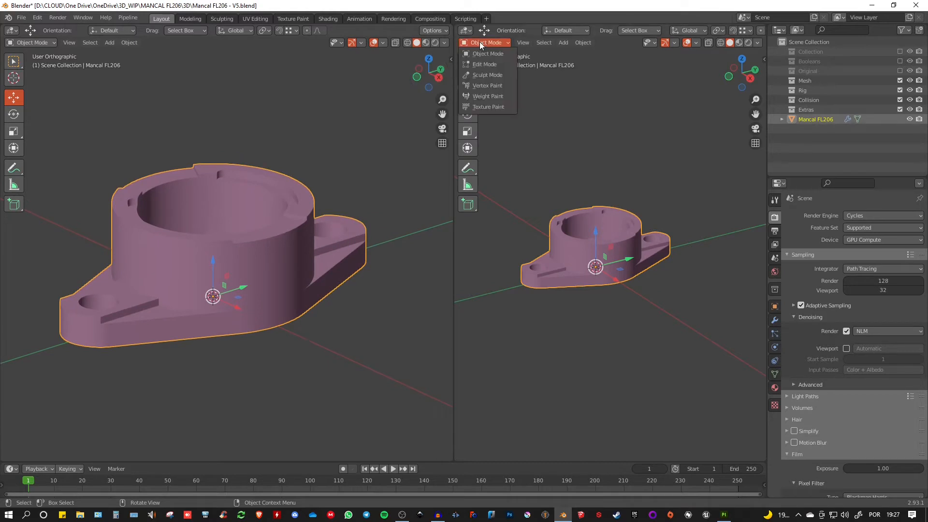
left_click(465, 30)
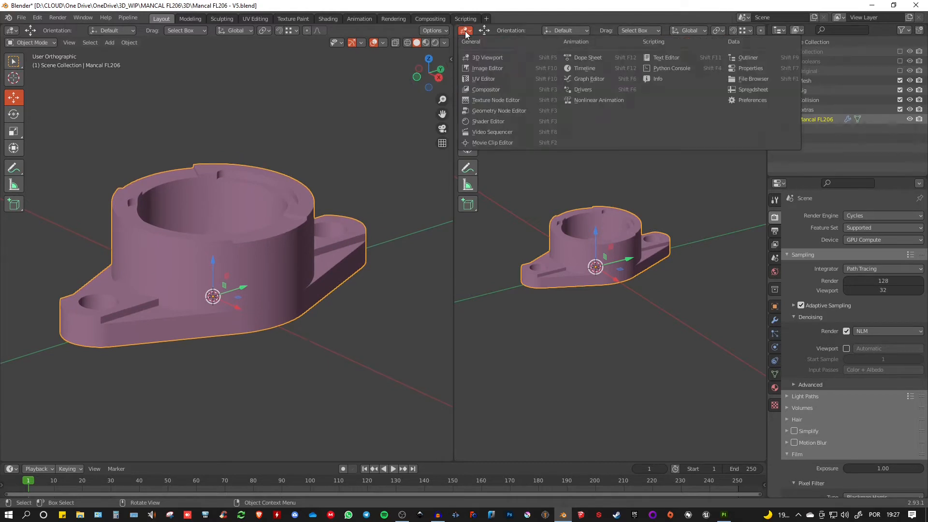
left_click(482, 79)
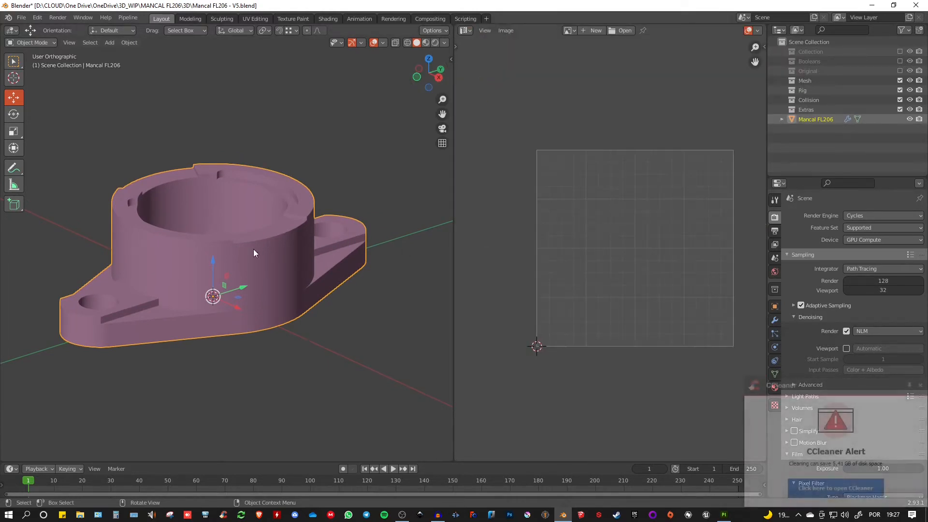
- Unwrap the entire mesh with Smart UV Project, using a 66° angle limit and an island margin of 0
key("Tab")
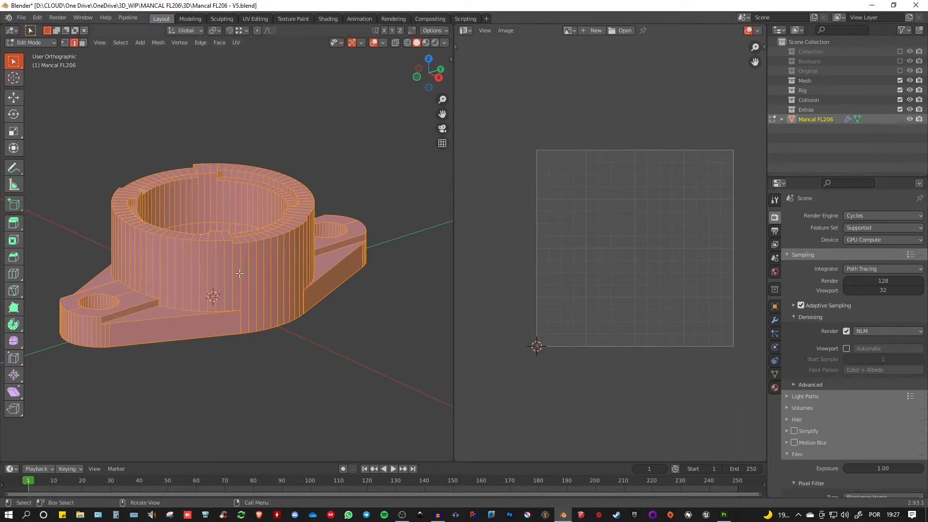
middle_click_drag(214, 256, 242, 260)
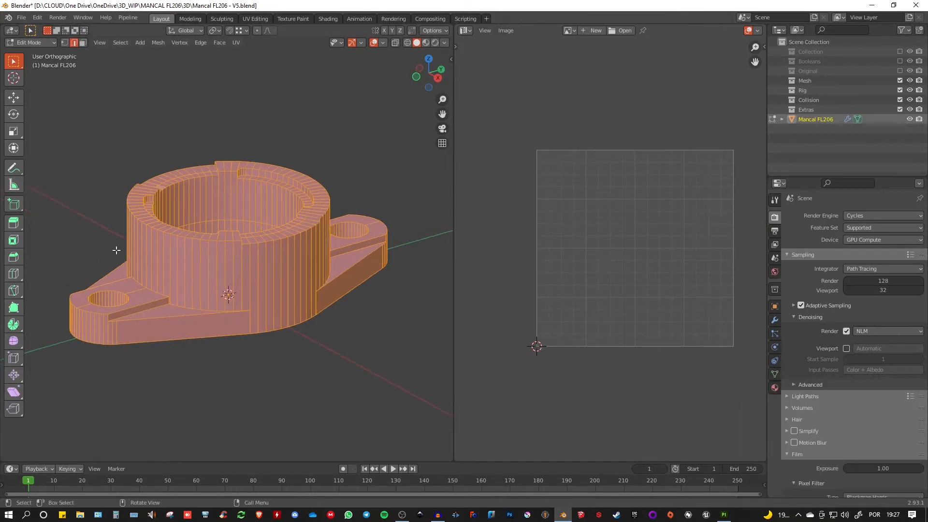
middle_click_drag(116, 250, 233, 274)
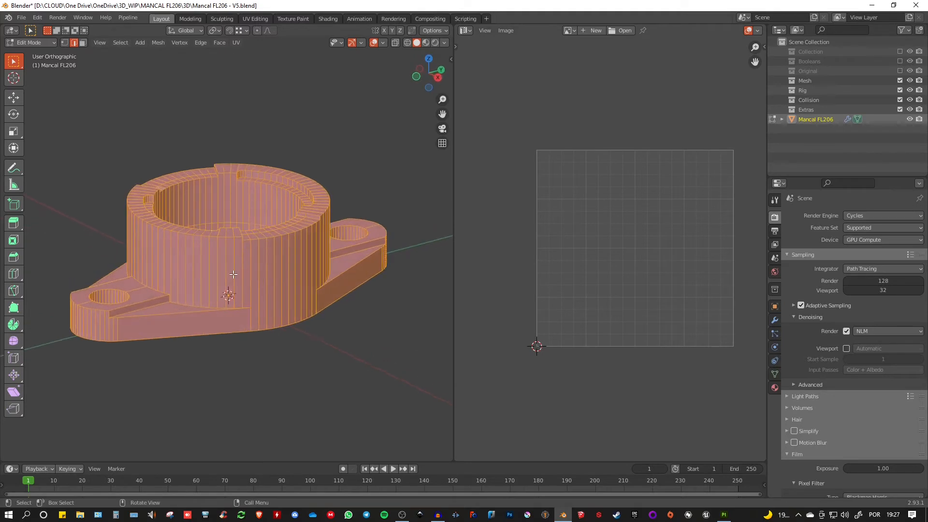
key("u")
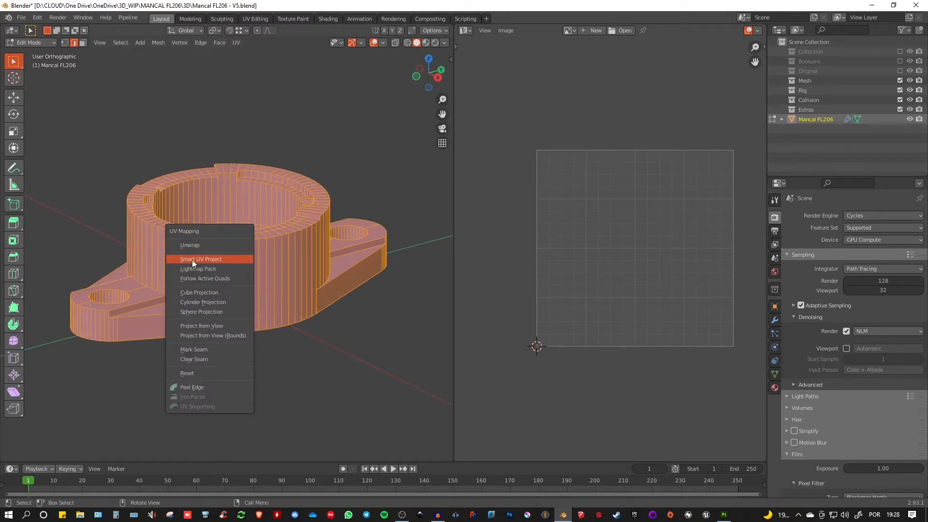
left_click(205, 260)
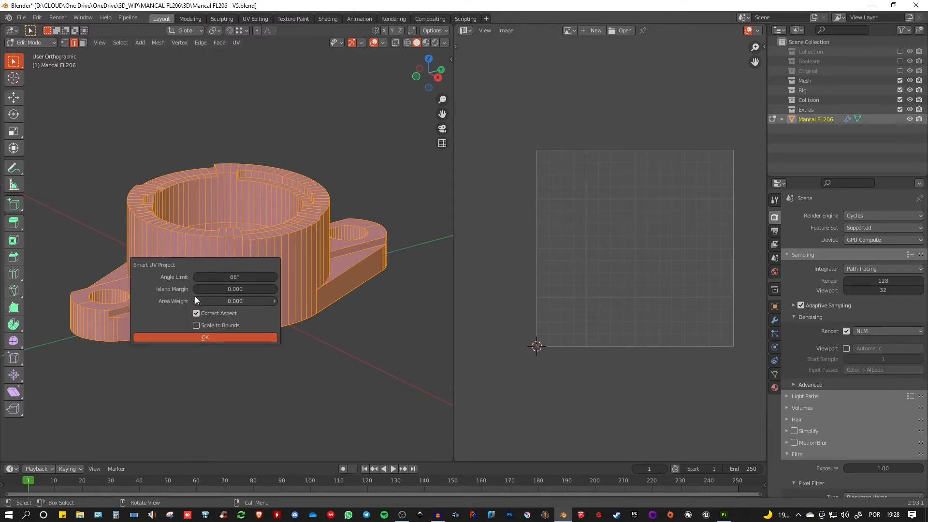
left_click(208, 338)
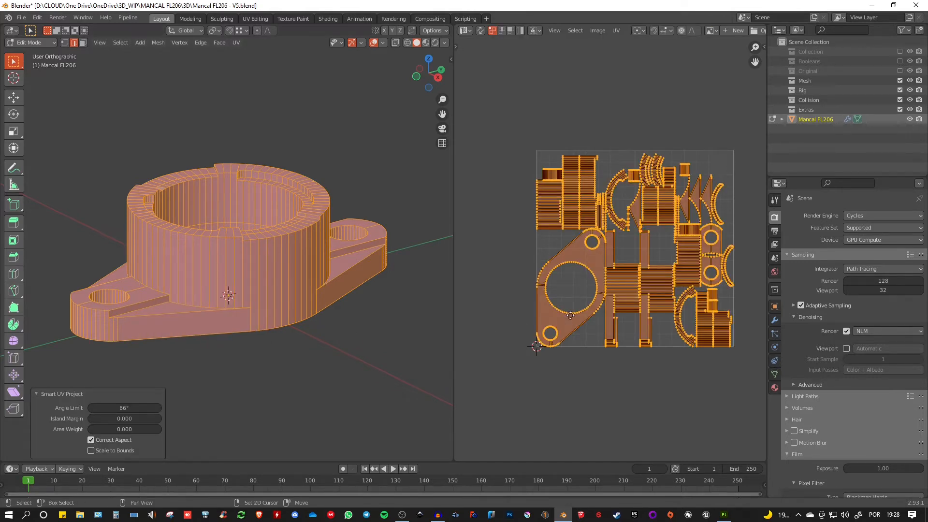
- Examine the unwrapped UV islands and the spacing between neighbouring islands, especially around the flange outline
scroll(542, 324, "up", 3)
scroll(559, 292, "down", 5)
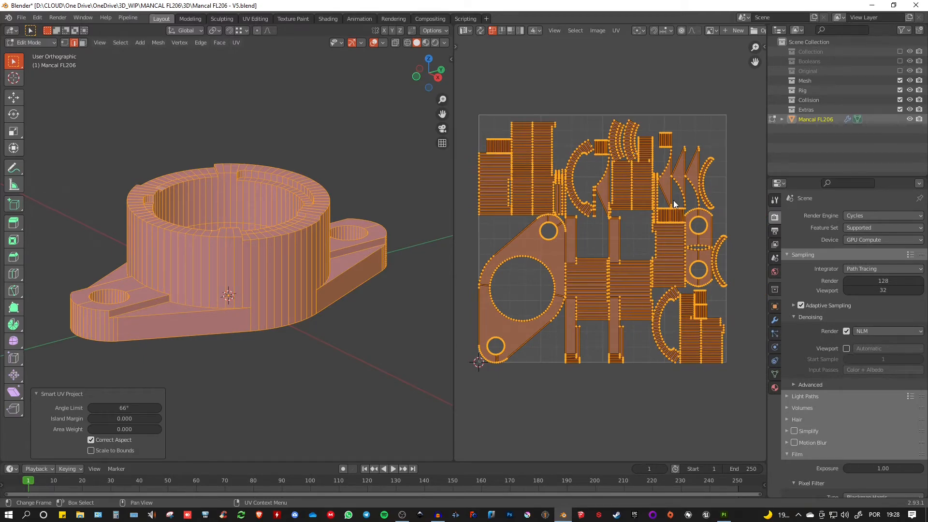
scroll(674, 200, "up", 5)
scroll(588, 211, "down", 6)
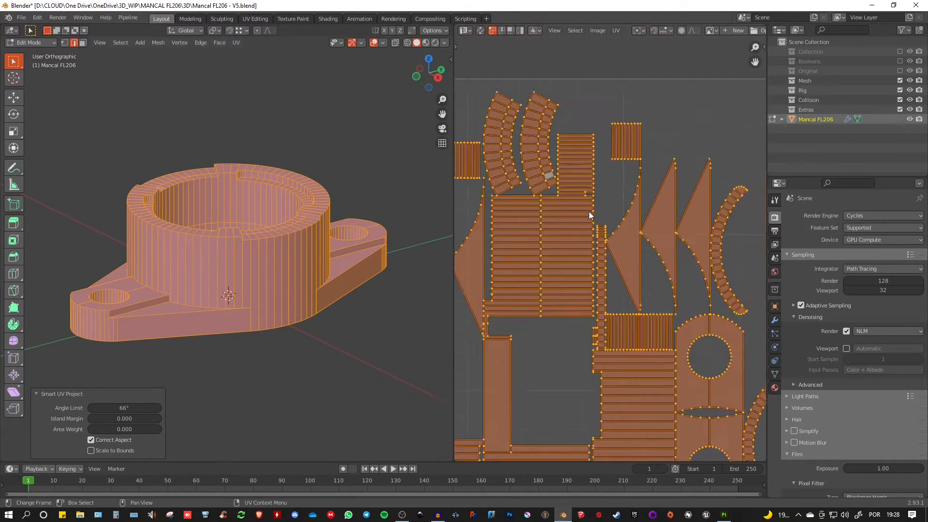
middle_click_drag(492, 240, 529, 239)
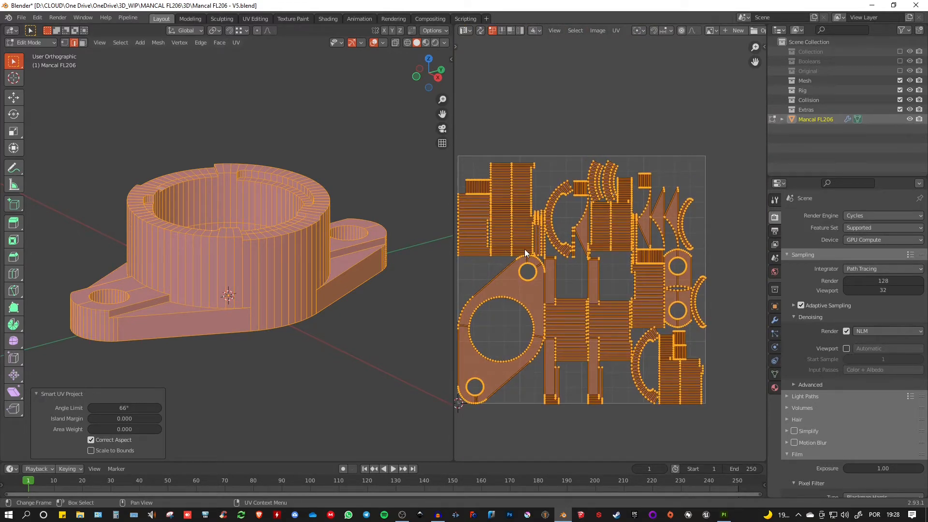
scroll(524, 252, "up", 2)
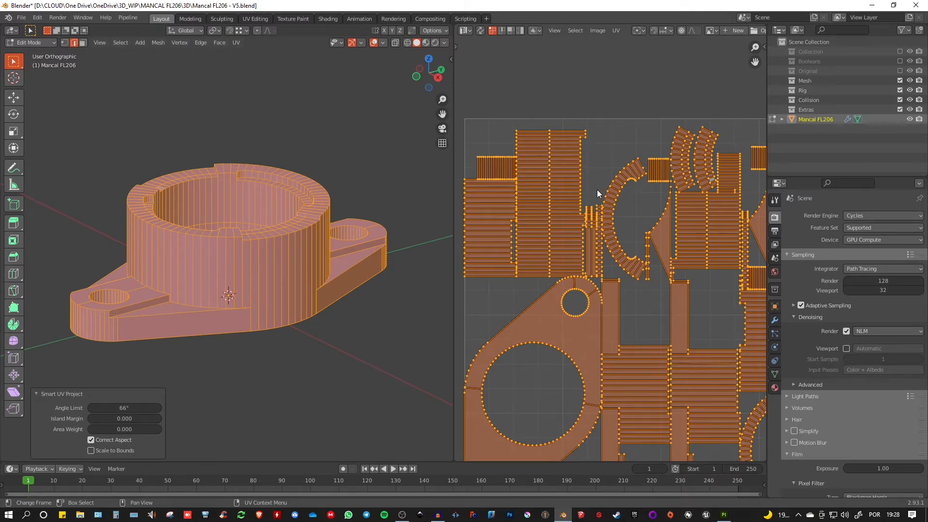
key("Home")
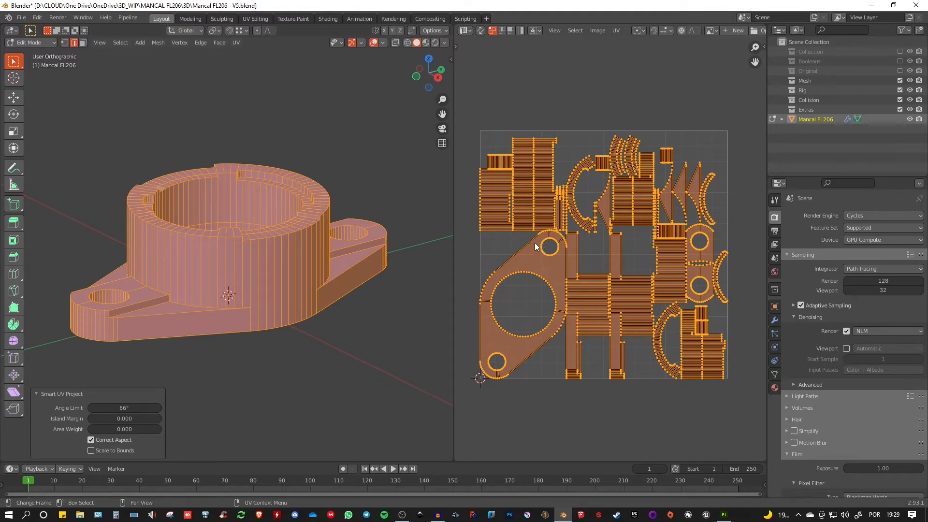
scroll(553, 233, "up", 9)
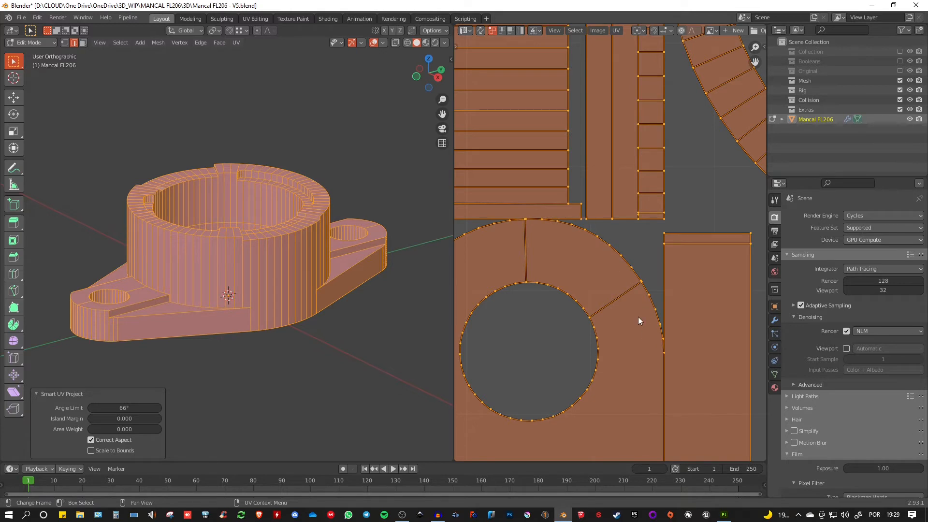
scroll(571, 276, "up", 2)
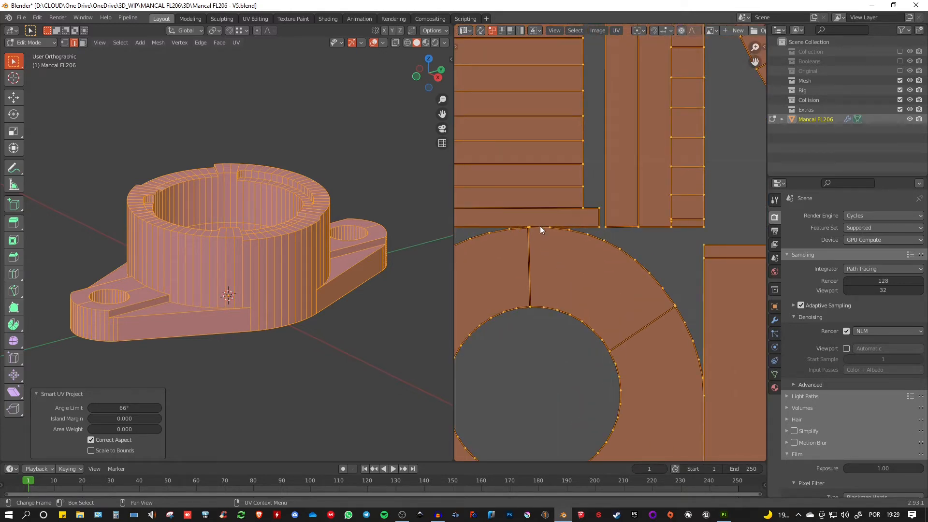
scroll(645, 287, "down", 6)
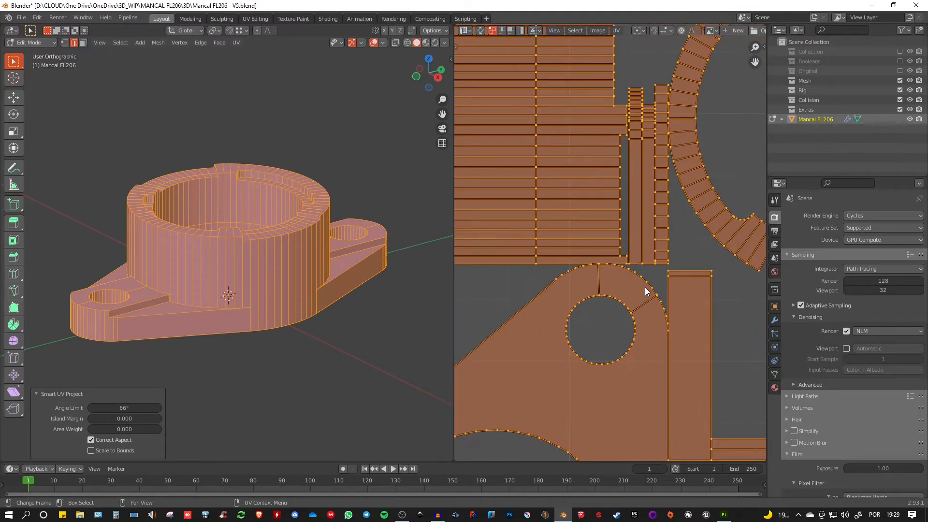
middle_click_drag(577, 268, 567, 254)
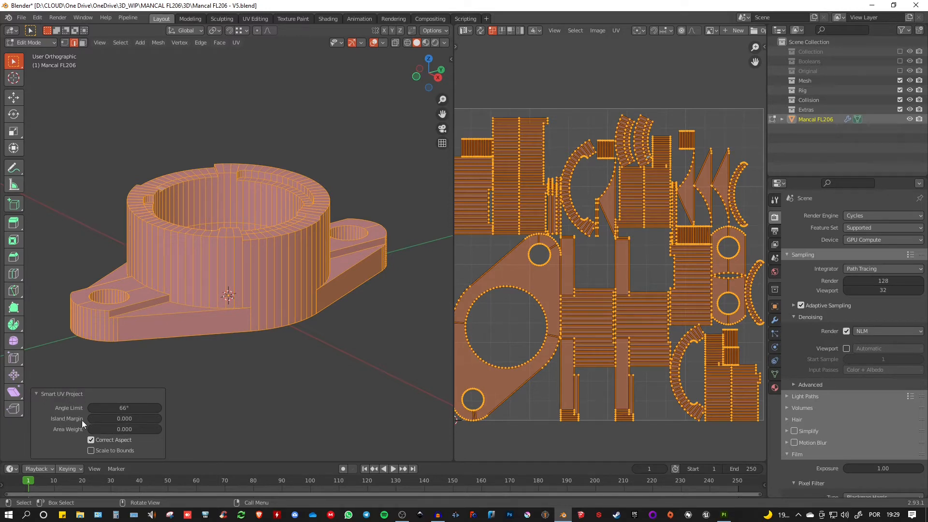
left_click(129, 419)
type("0.0")
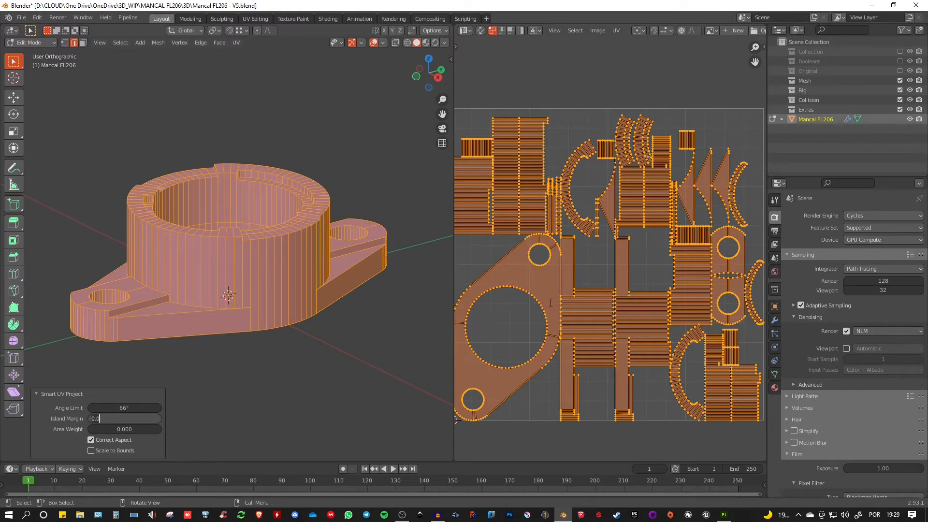
key("Return")
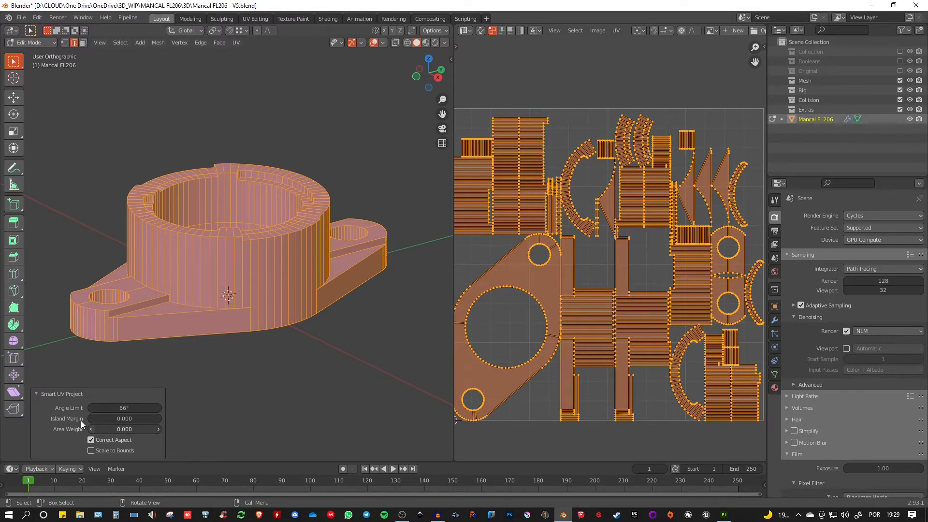
left_click(44, 395)
left_click(279, 282)
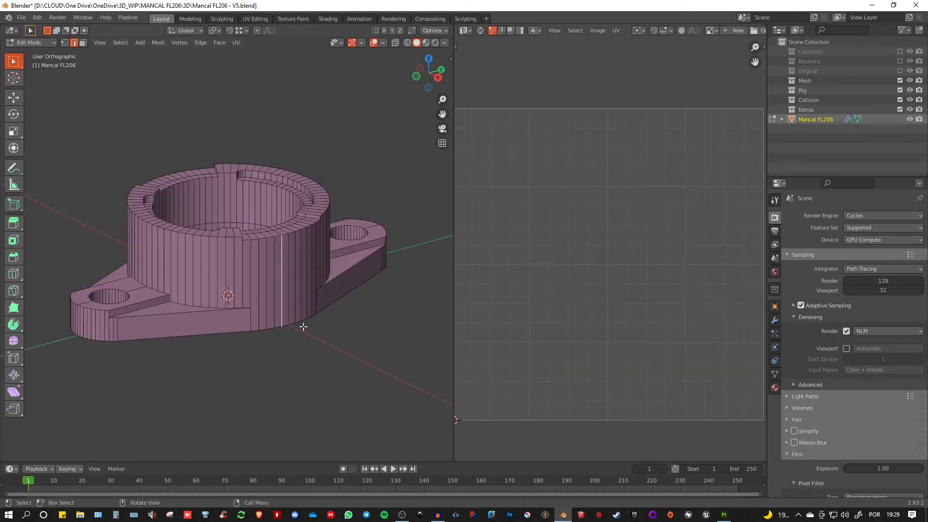
- Select the entire mesh in Edit Mode and pack its UV islands
key("Tab")
key("Tab")
key("a")
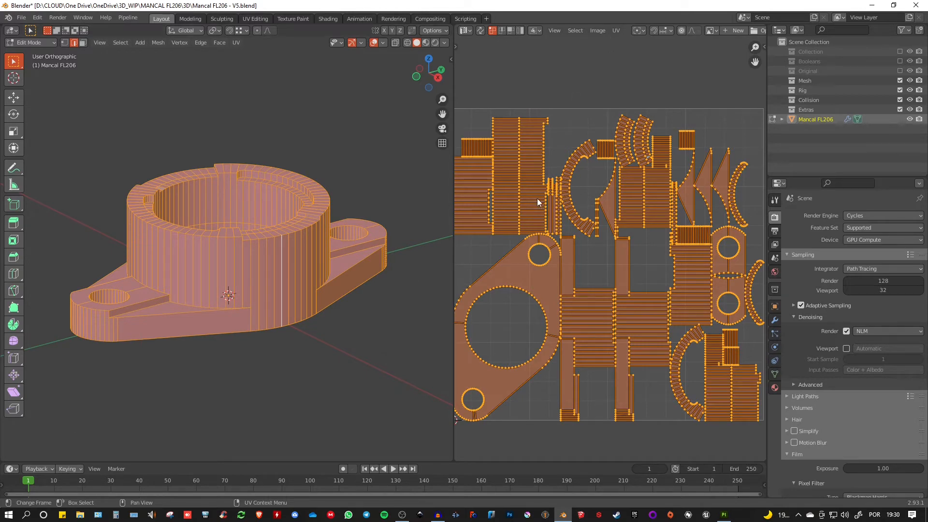
left_click(617, 31)
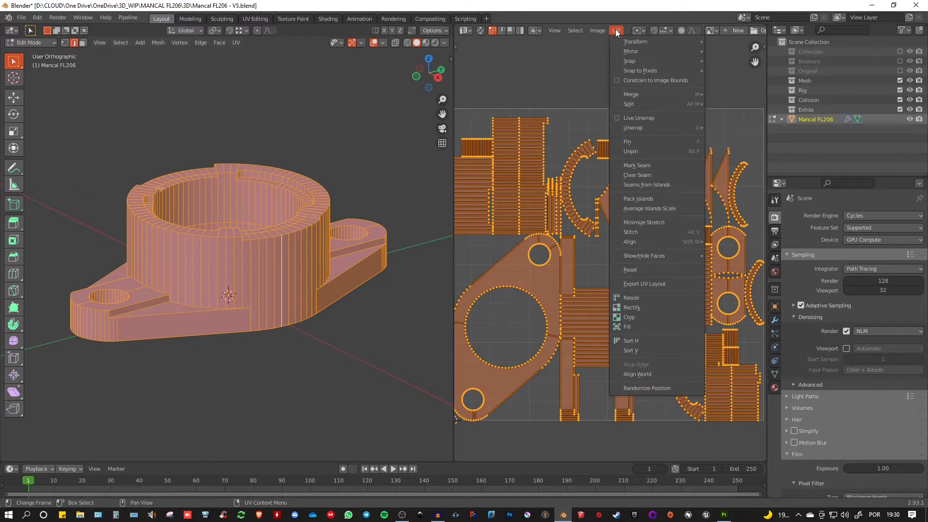
left_click(631, 198)
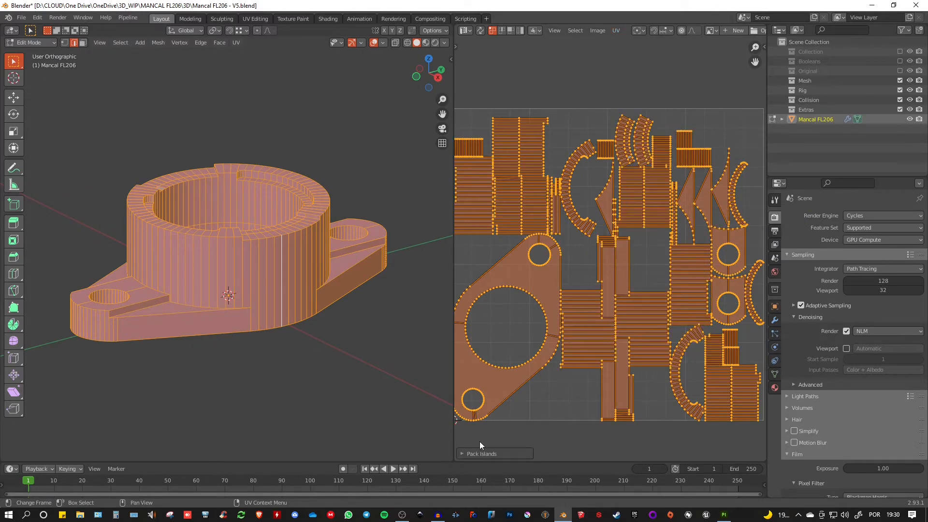
- Set the Pack Islands margin to 0.02, check the island spacing, and return to Object Mode
left_click(462, 454)
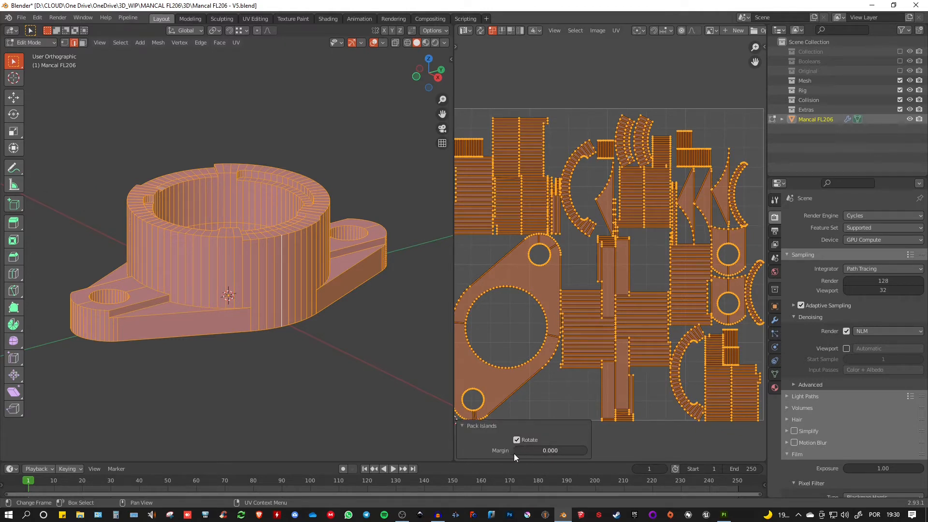
left_click(551, 452)
type("0.0")
type("7")
key("Return")
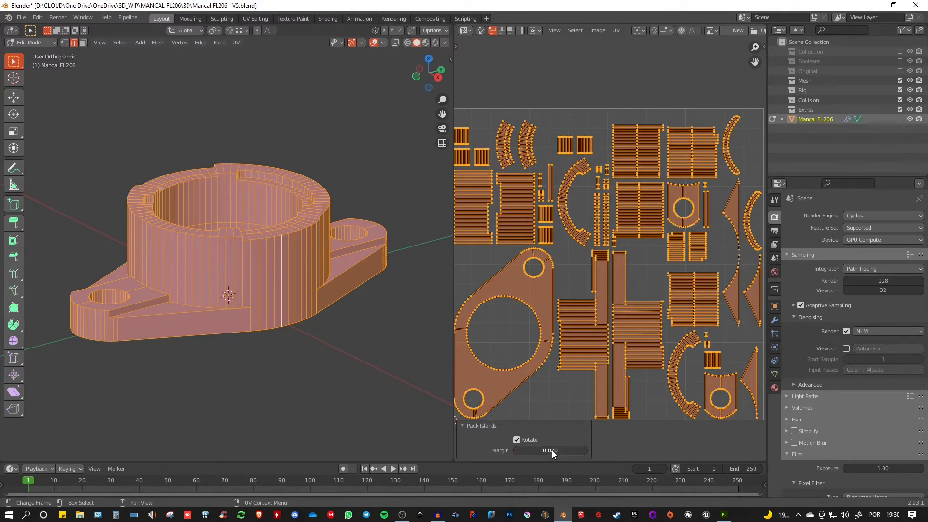
scroll(536, 248, "up", 3)
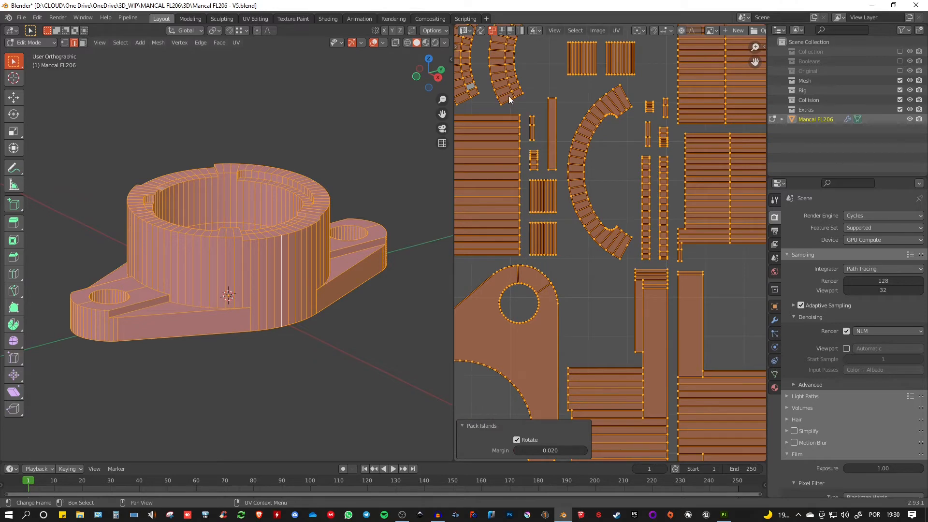
scroll(509, 96, "down", 6)
scroll(624, 200, "up", 3)
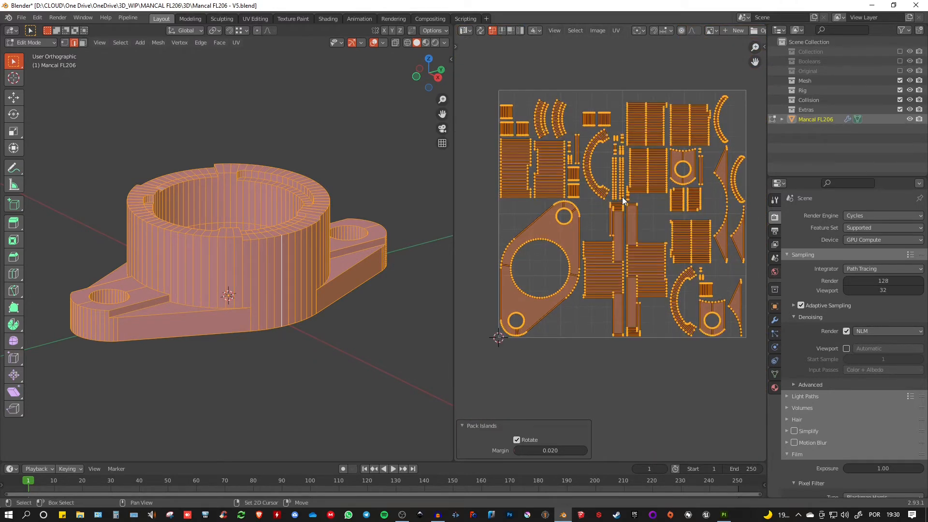
key("Tab")
- Enlarge the timeline area below the viewports and change it to a Shader Editor
middle_click_drag(320, 236, 303, 322)
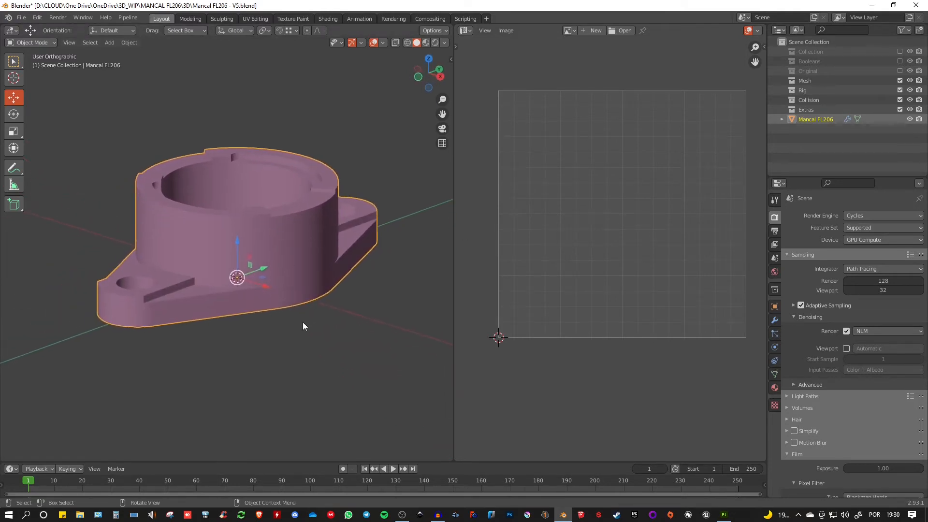
left_click_drag(303, 462, 310, 318)
left_click(8, 324)
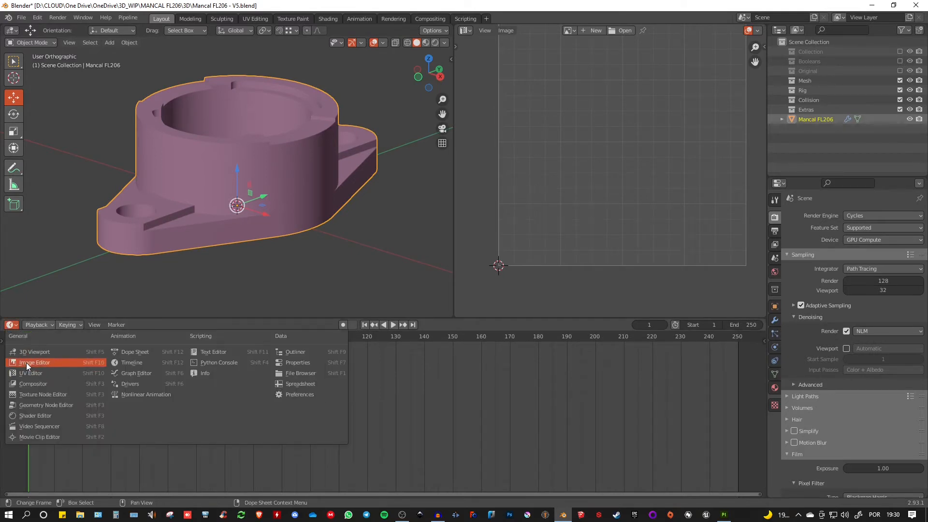
left_click(27, 415)
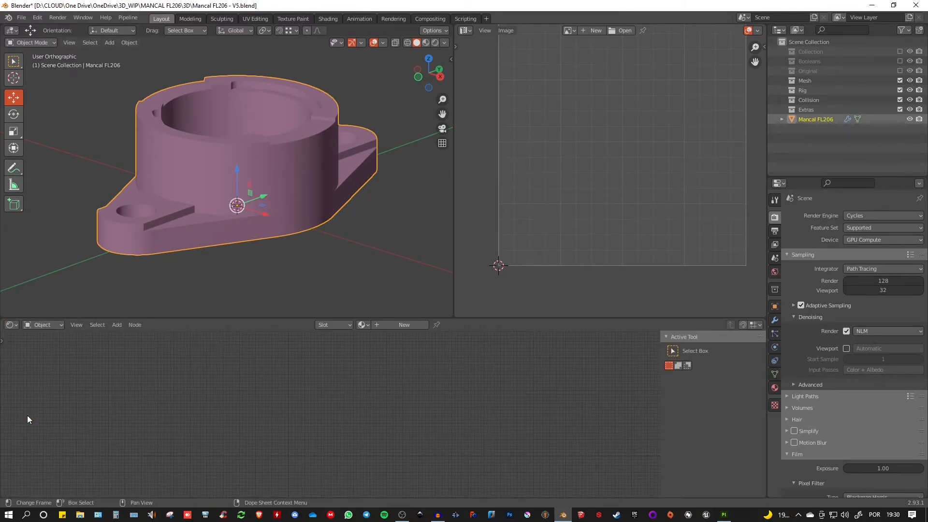
- Create a new material on the bearing housing and name it Mancal
left_click(396, 326)
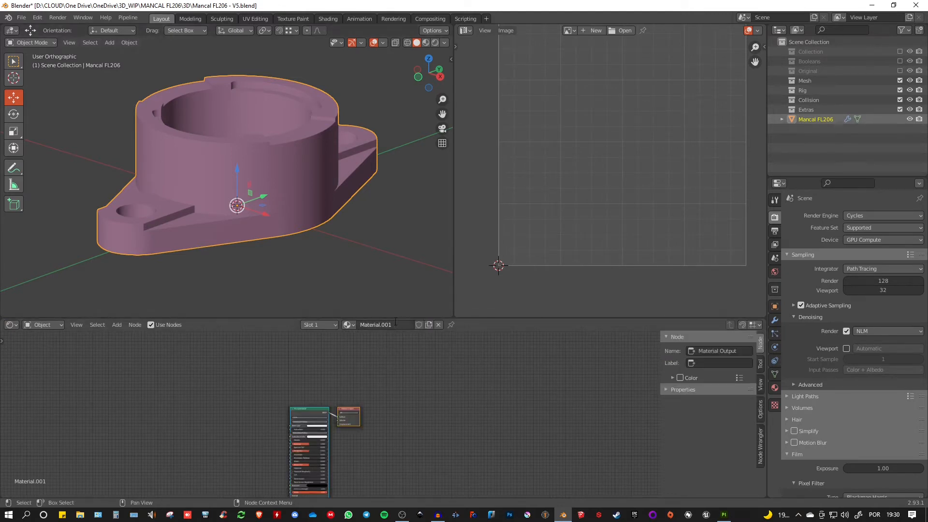
double_click(396, 322)
type("Mancal")
key("Return")
key("Home")
- Add a Checker Texture node and connect its Color output to the Principled BSDF's Base Color
key("shift+a")
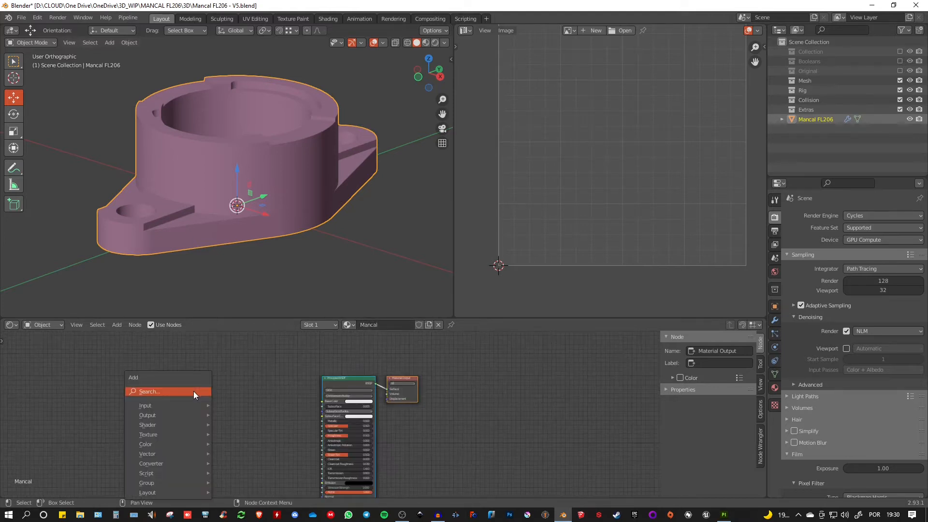
mouse_move(162, 413)
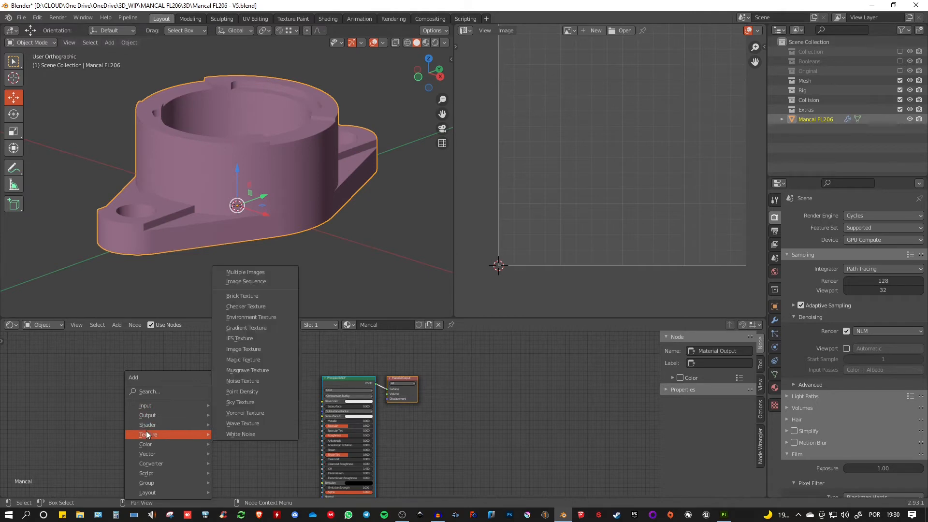
mouse_move(156, 434)
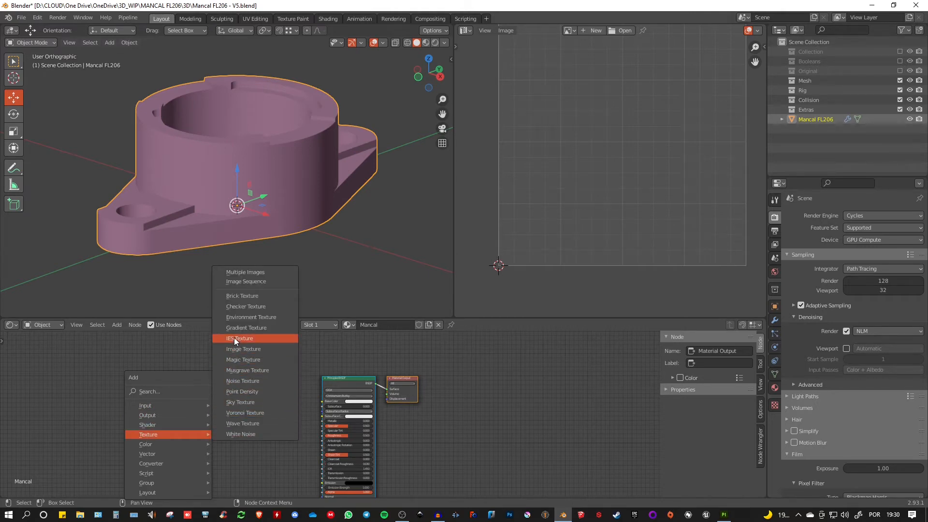
left_click(235, 308)
left_click(254, 379)
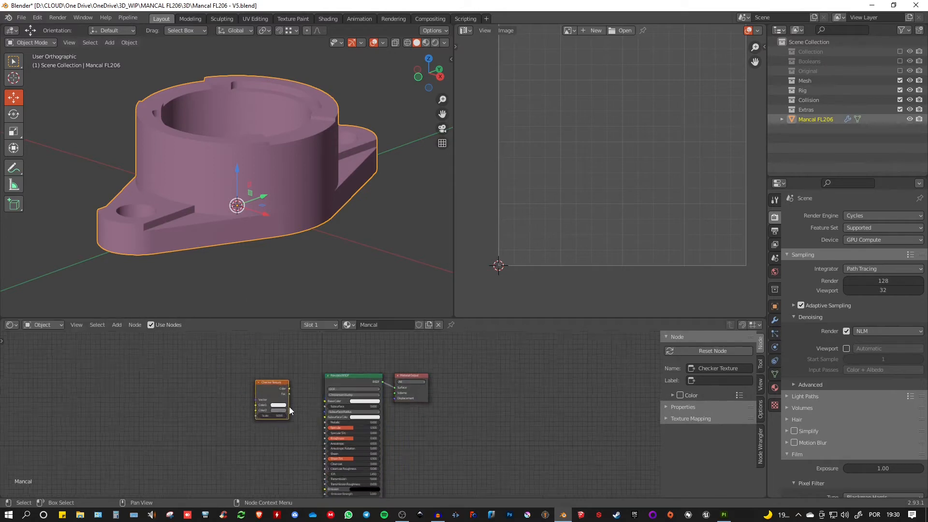
scroll(263, 396, "up", 1)
left_click_drag(289, 383, 334, 400)
scroll(331, 404, "up", 2)
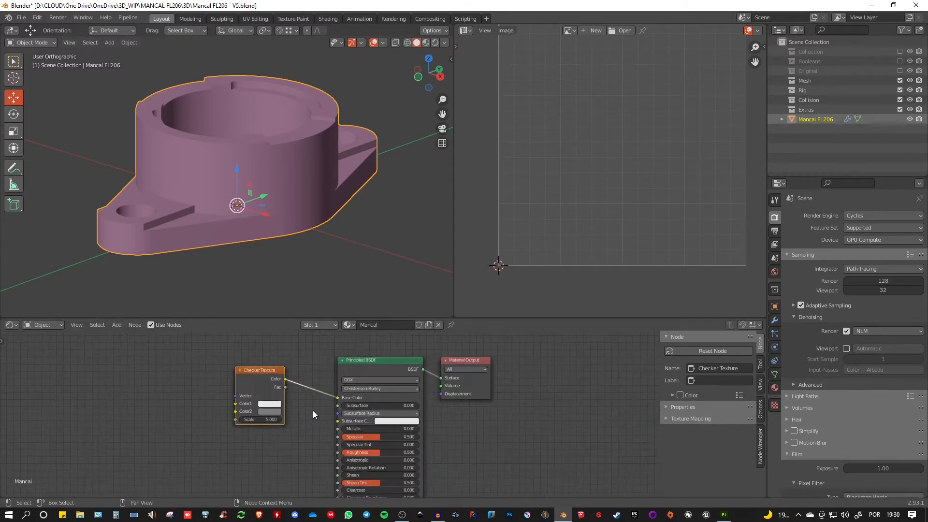
- Display the housing in Material Preview shading and align the Checker Texture node with the Base Color input
key("z")
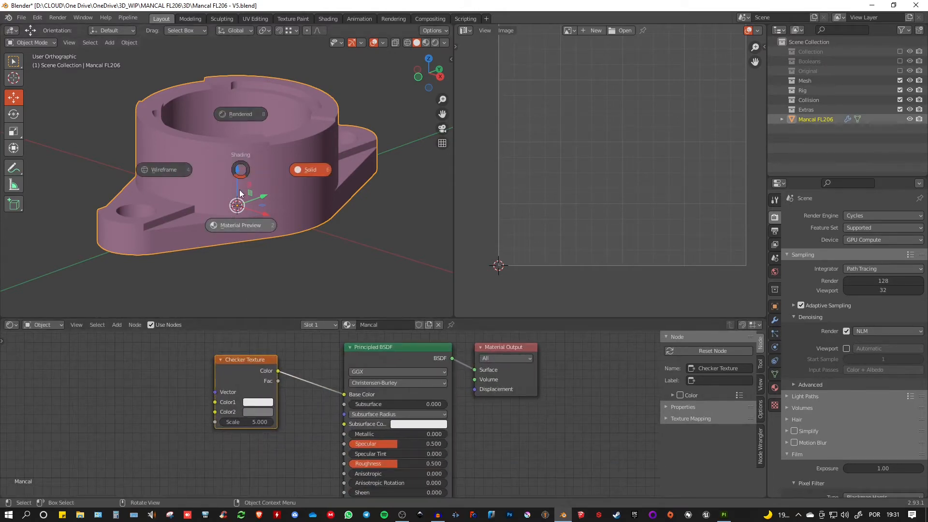
left_click(241, 227)
middle_click_drag(241, 227, 266, 235)
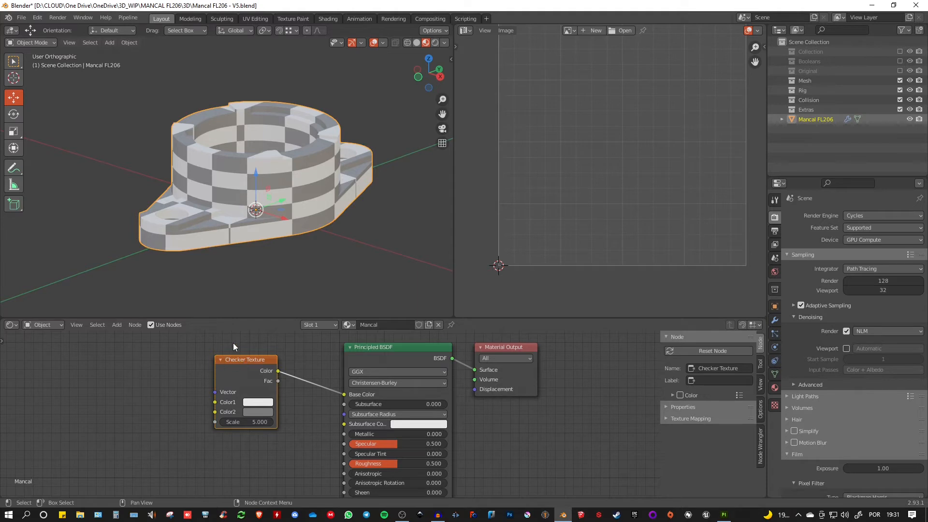
left_click_drag(232, 368, 236, 391)
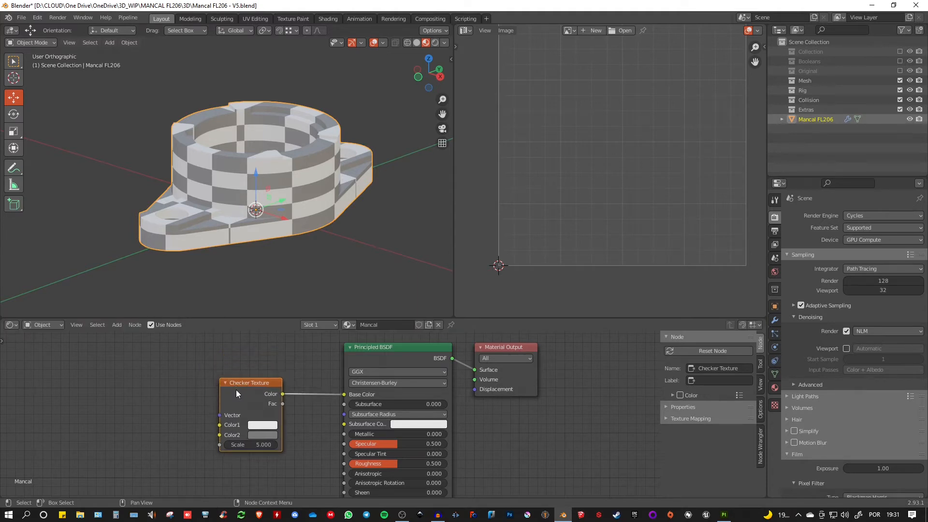
middle_click_drag(218, 256, 207, 236)
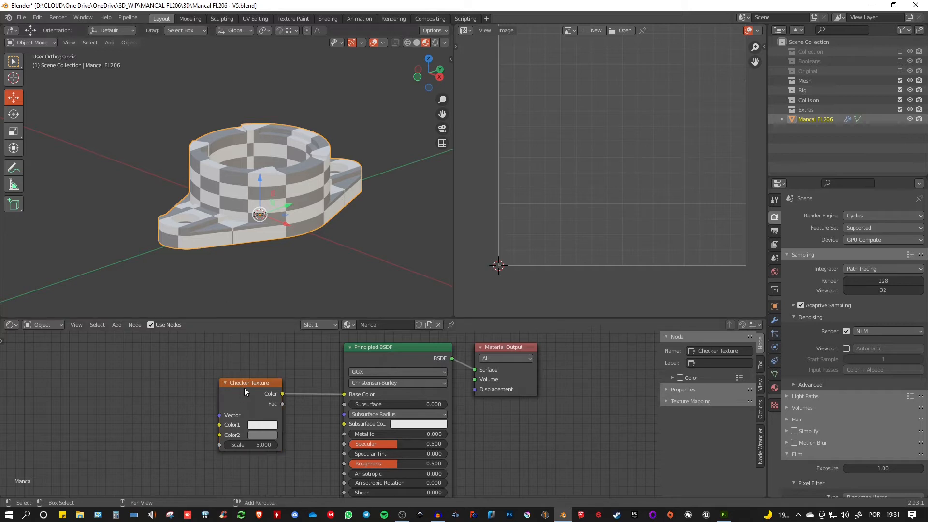
middle_click_drag(226, 367, 239, 380)
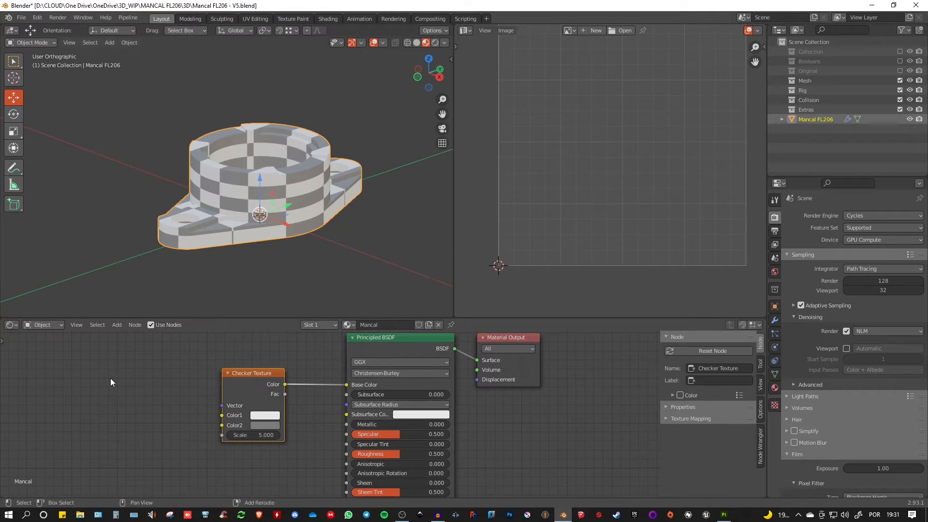
- Add a Texture Coordinate node and connect its UV output to the Checker Texture's Vector input
key("shift+a")
mouse_move(110, 378)
mouse_move(78, 349)
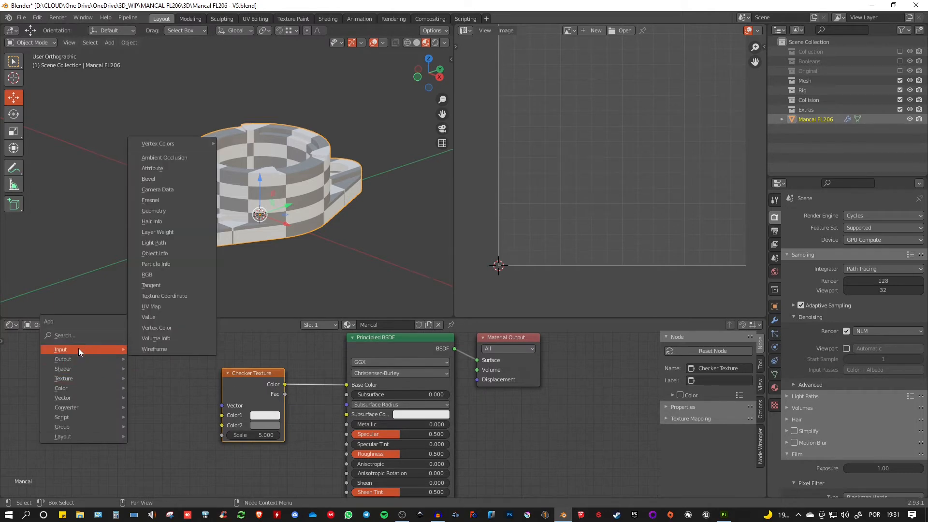
left_click(151, 296)
left_click(116, 358)
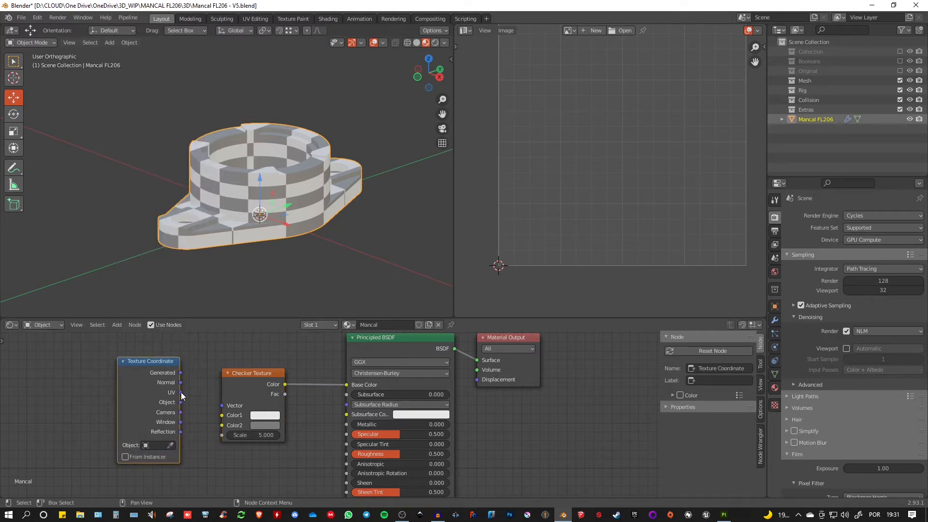
left_click_drag(181, 393, 222, 406)
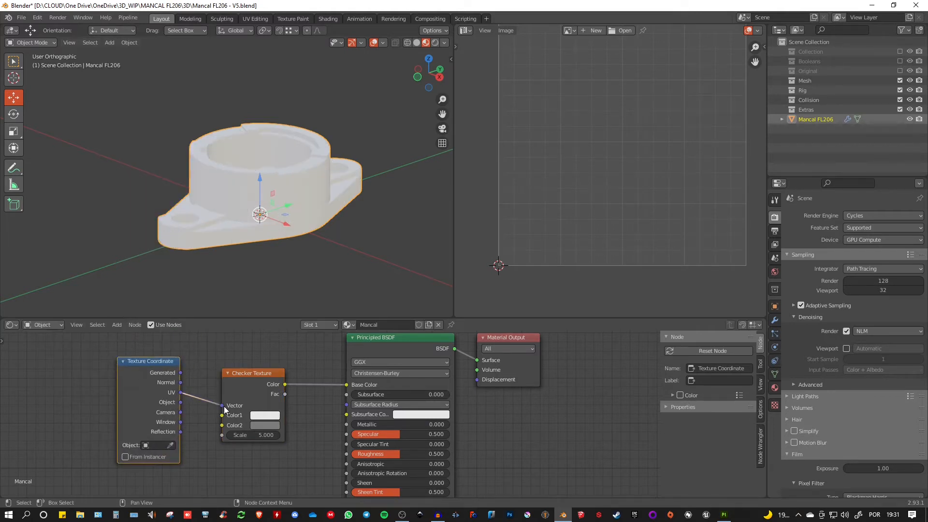
- Set the Checker Texture's scale to 50
middle_click_drag(252, 400, 233, 379)
scroll(234, 379, "up", 1)
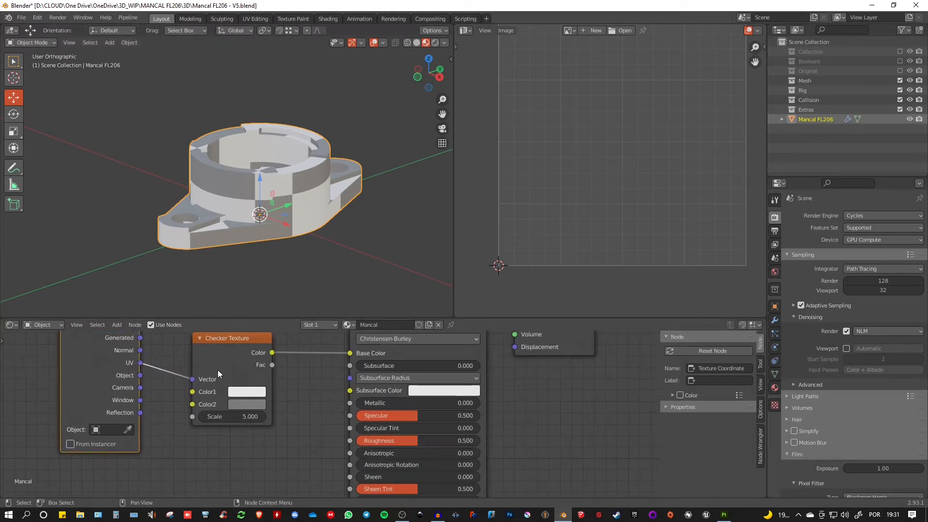
left_click(240, 417)
type("5.0")
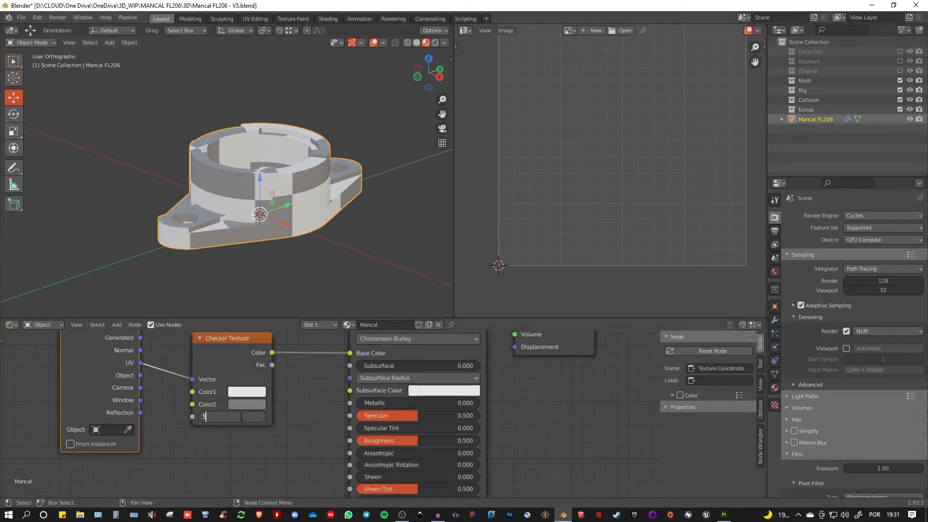
key("Return")
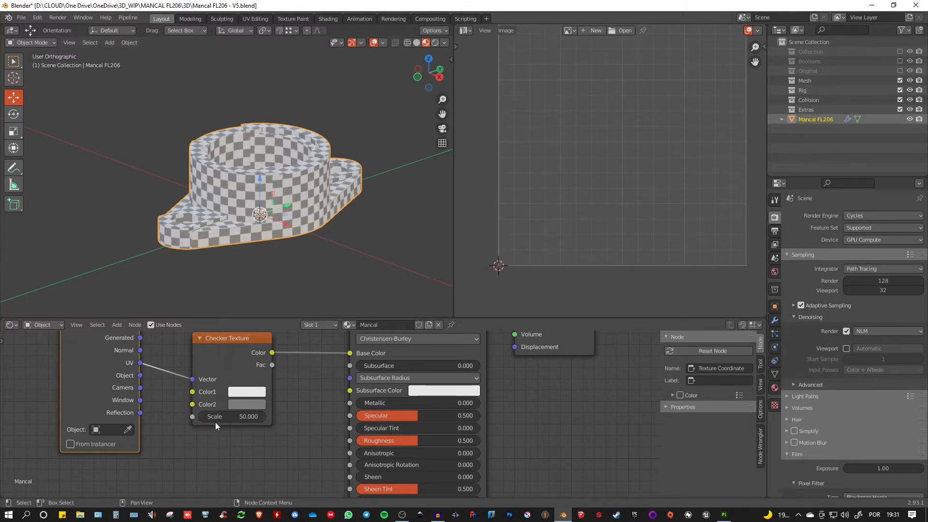
- Examine the checker pattern on the housing's cylinder and flange for stretching and consistent square size
middle_click_drag(235, 243, 240, 196)
scroll(246, 186, "up", 4)
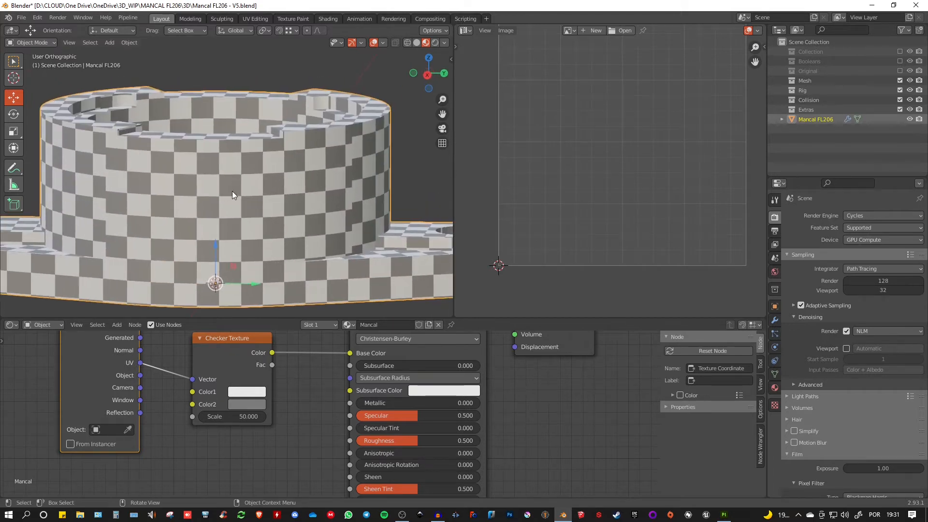
scroll(257, 201, "up", 1)
middle_click_drag(257, 201, 269, 231)
scroll(253, 193, "down", 3)
scroll(221, 123, "down", 2)
scroll(178, 227, "up", 3)
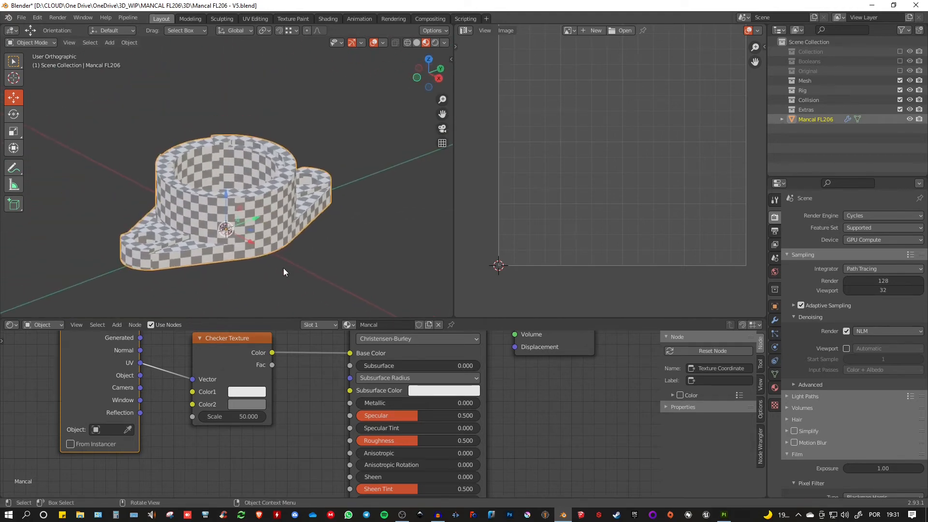
scroll(284, 268, "down", 3)
scroll(275, 383, "down", 3)
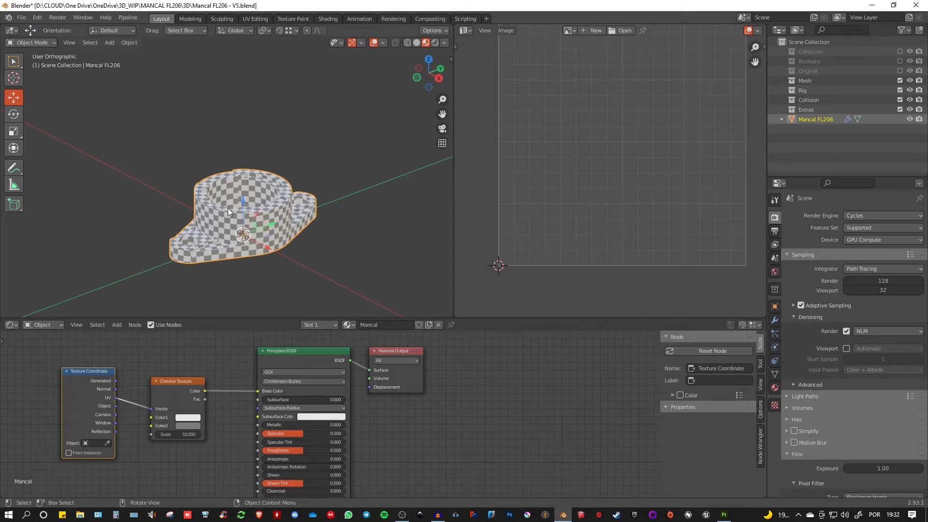
- Show the housing's material properties and check the Mancal material slot, its node setup and the checkered flange surfaces
left_click(776, 387)
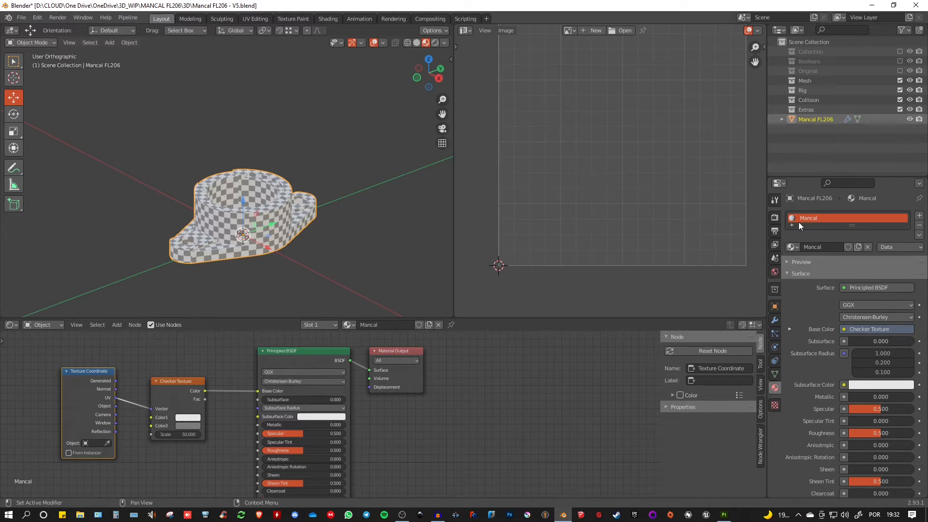
scroll(199, 234, "up", 2)
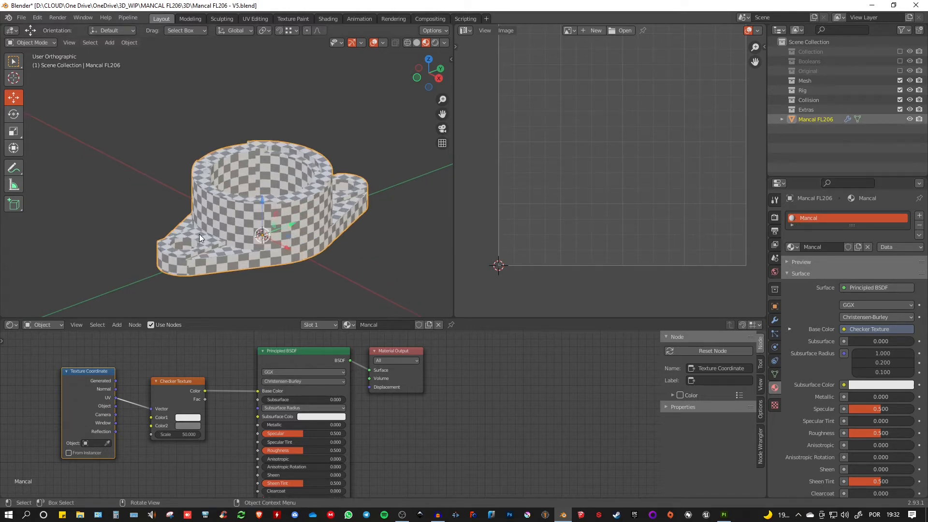
middle_click_drag(208, 214, 290, 218)
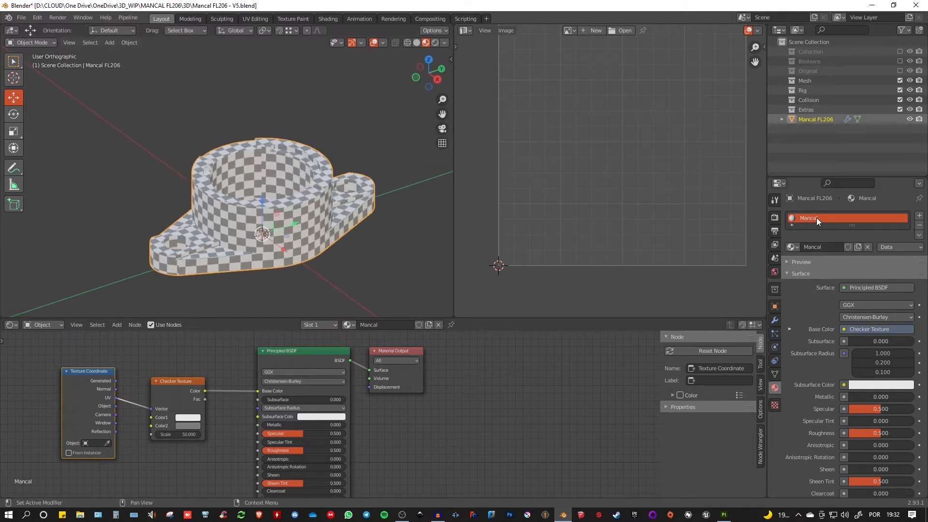
scroll(428, 337, "down", 2)
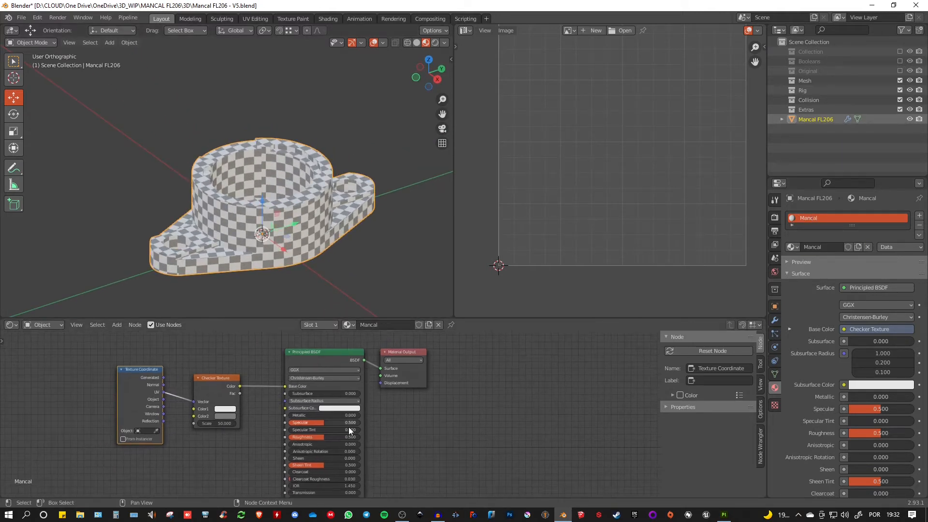
middle_click_drag(265, 379, 289, 378)
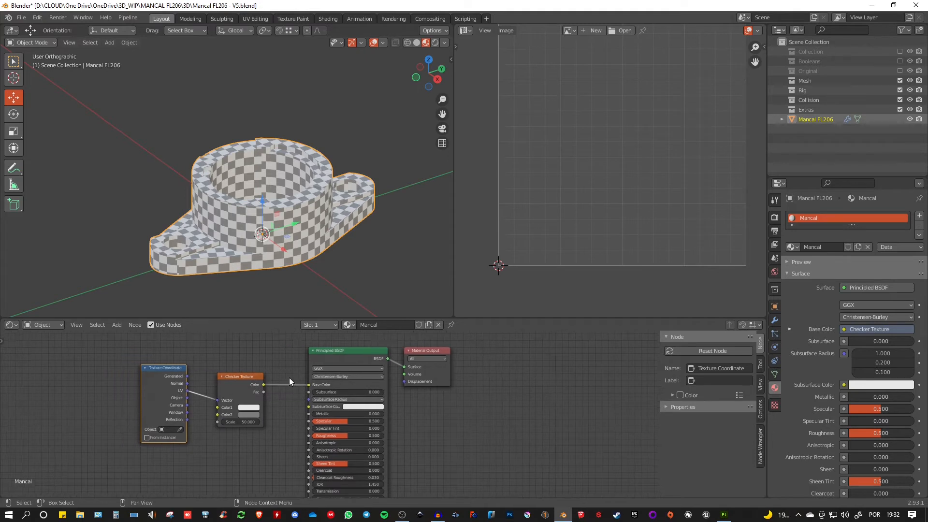
scroll(301, 379, "down", 1)
middle_click_drag(273, 236, 264, 228)
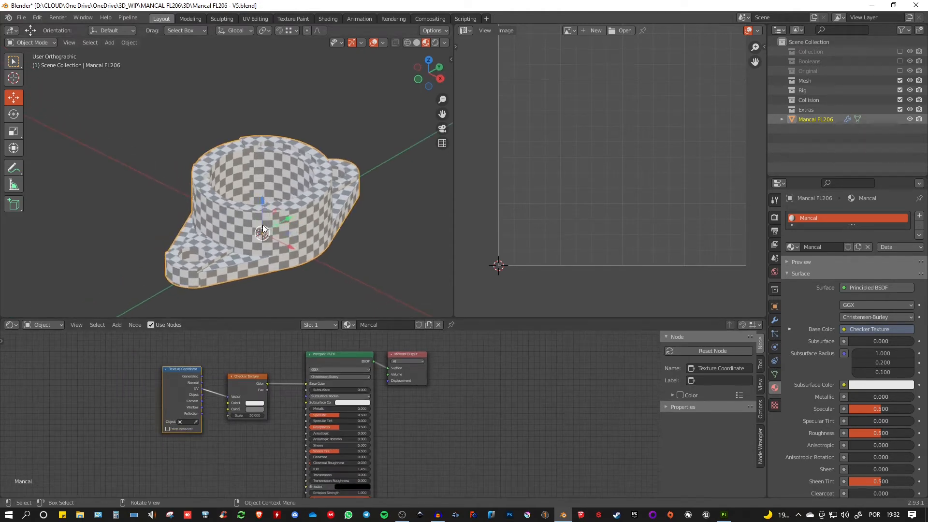
scroll(192, 269, "up", 1)
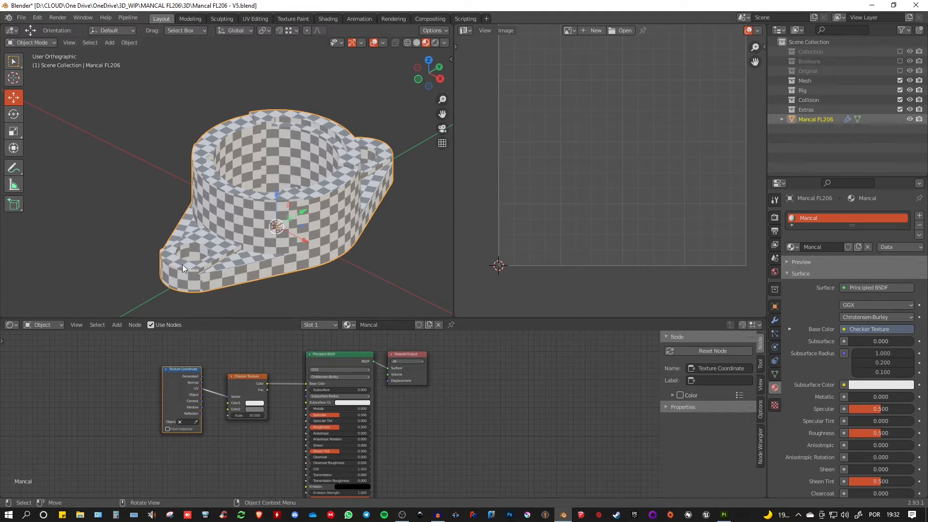
scroll(183, 267, "up", 2)
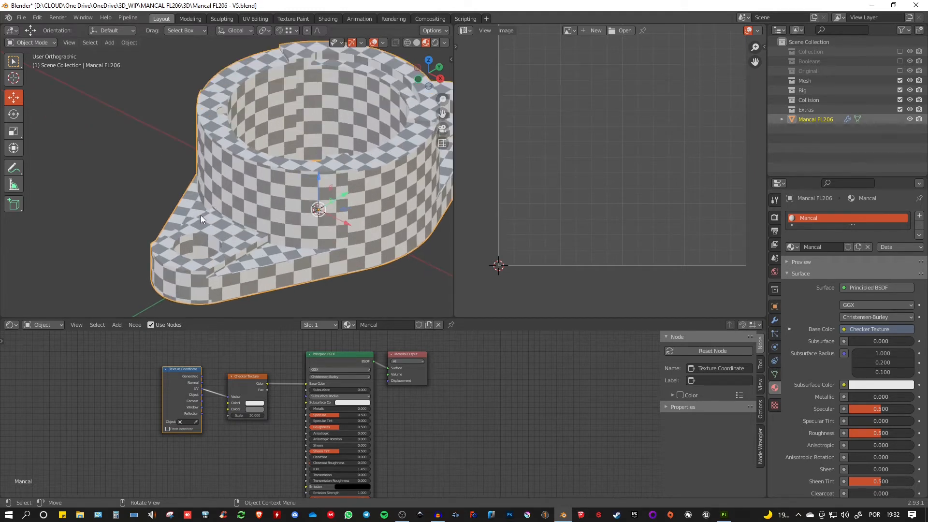
scroll(201, 216, "down", 2)
middle_click_drag(257, 215, 216, 214, "shift")
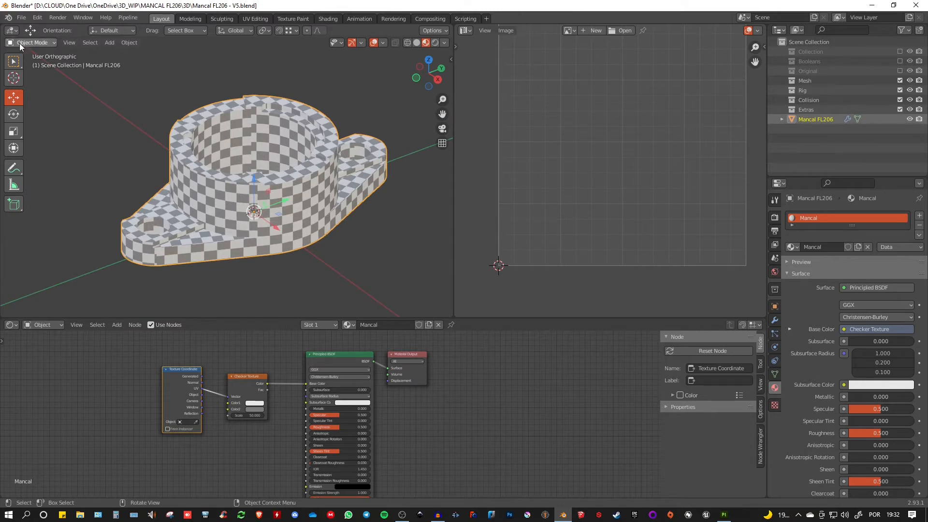
- Open the FBX export settings for the housing, with Mancal FL206 - V5.fbx as the file name
left_click(21, 17)
mouse_move(41, 157)
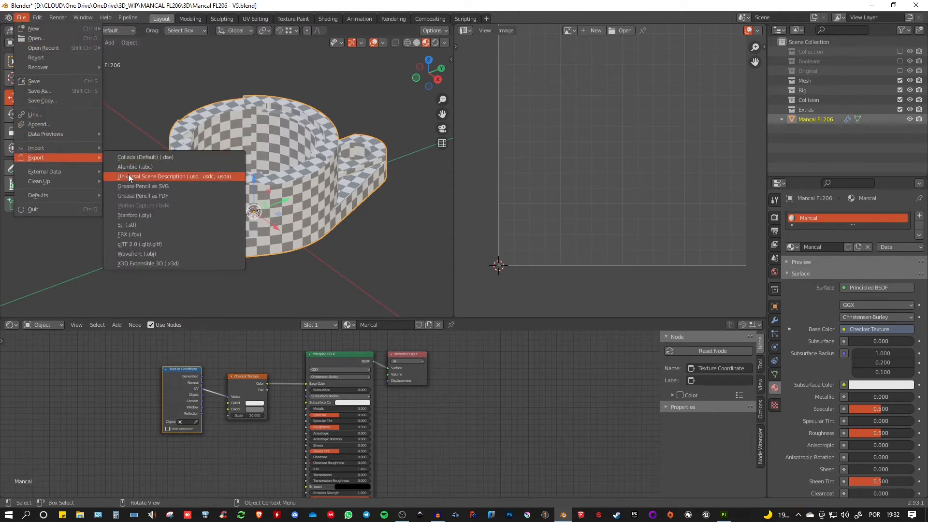
left_click(129, 235)
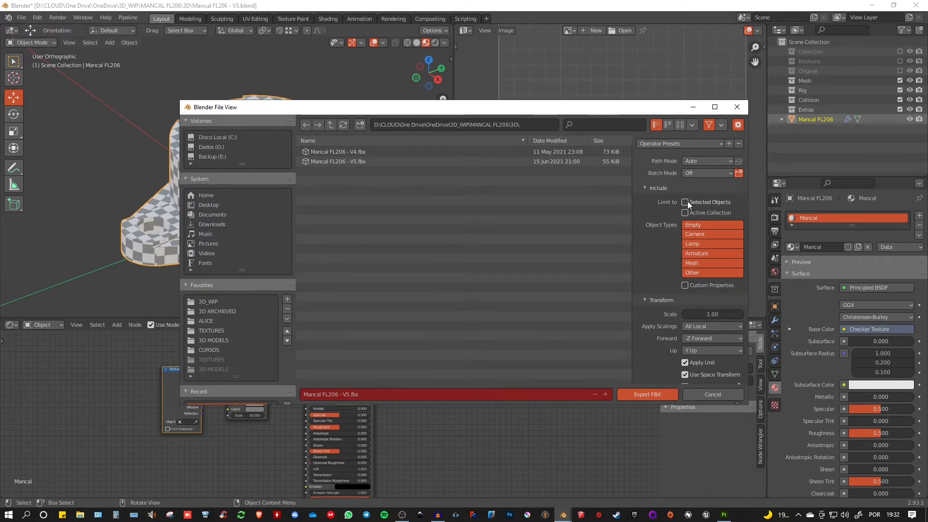
mouse_move(370, 110)
left_mouse_down()
mouse_move(451, 109)
mouse_move(363, 99)
mouse_move(374, 101)
left_mouse_up()
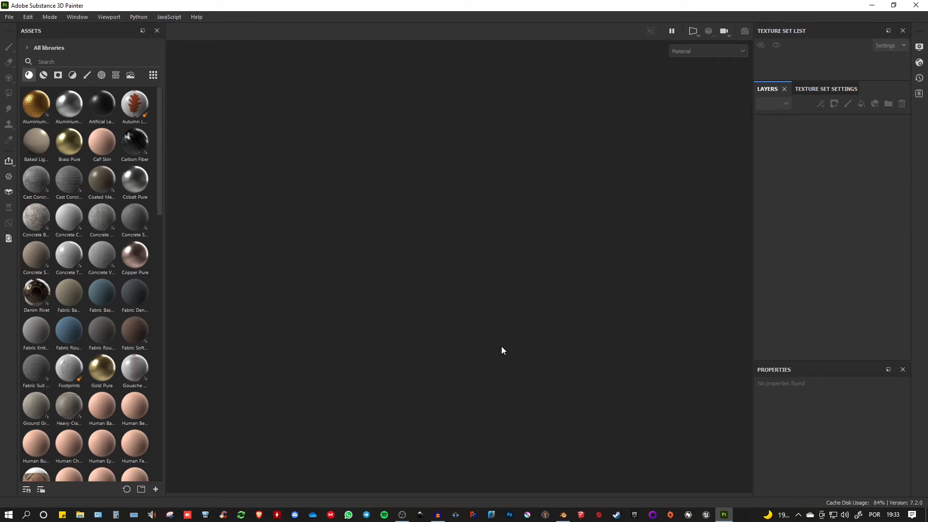
- Switch to Substance 3D Painter and start a new project with a document resolution of 2048
left_click(8, 17)
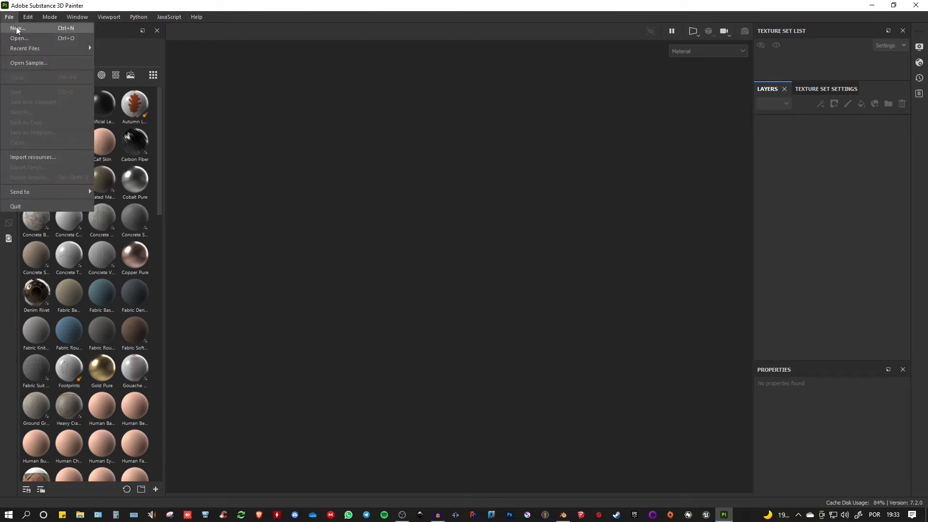
left_click(16, 29)
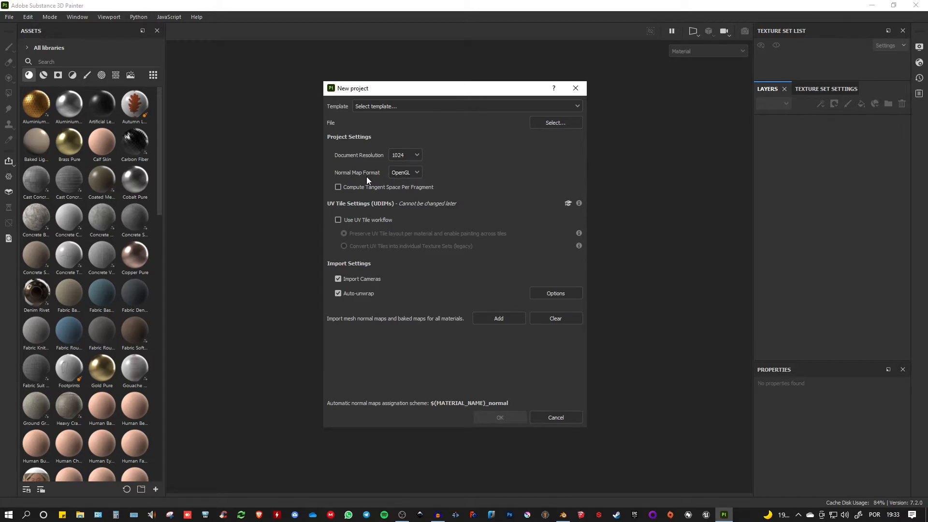
left_click(418, 175)
left_click(418, 176)
left_click(418, 154)
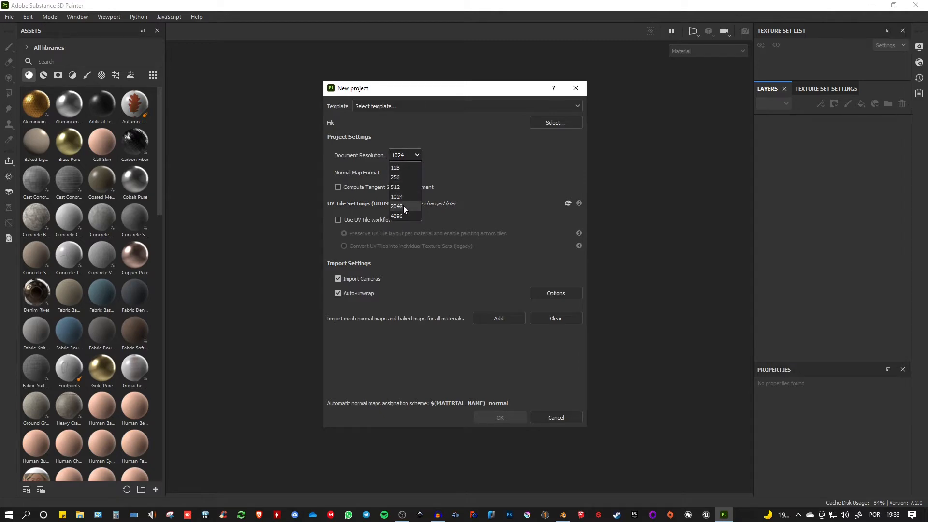
left_click(404, 207)
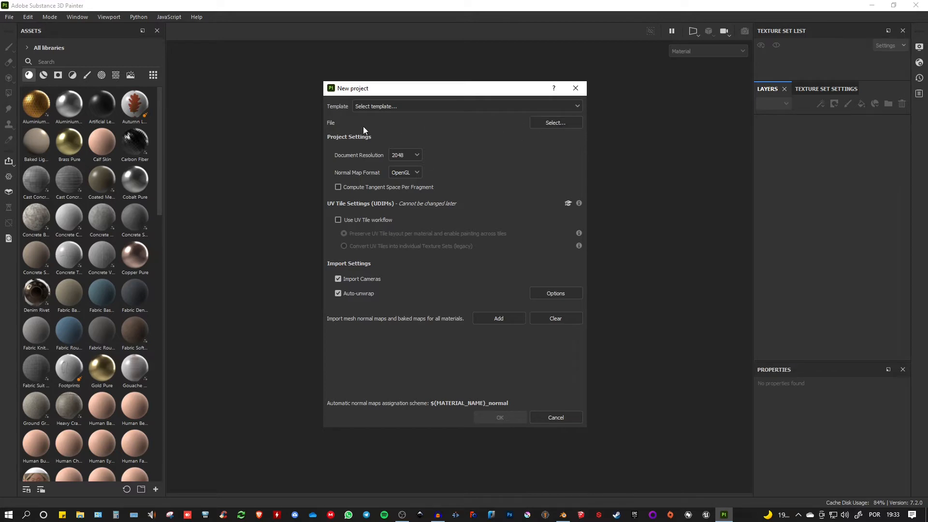
- Choose Mancal FL206 - V6.fbx from the MANCAL FL206/3D folder as the new project's mesh file
left_click(551, 123)
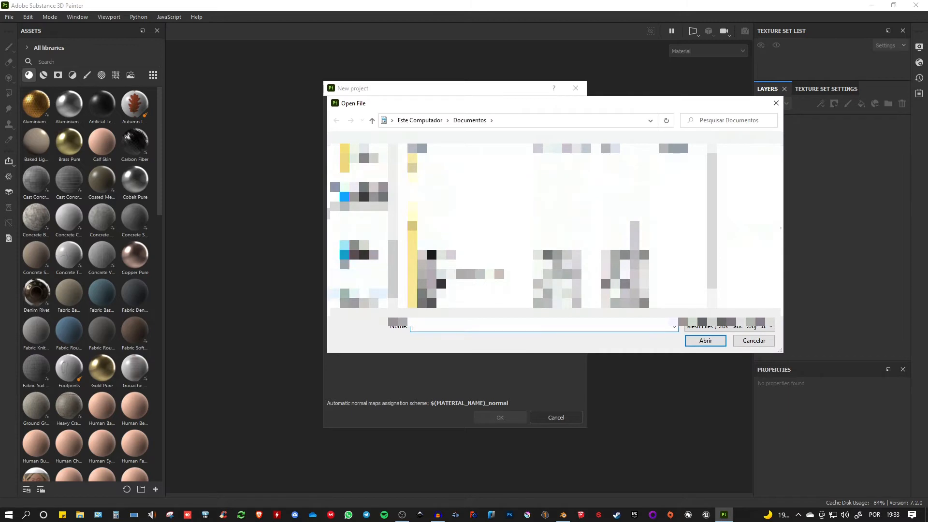
left_click(363, 294)
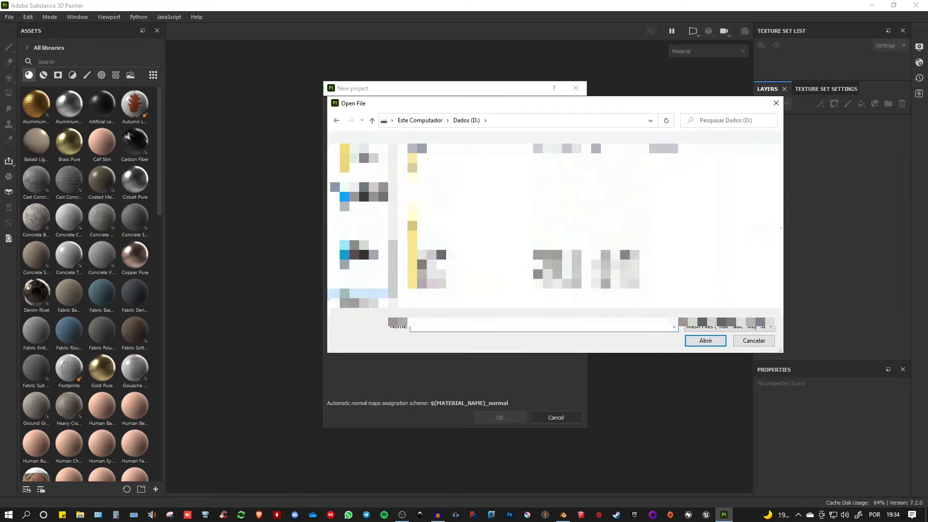
double_click(431, 194)
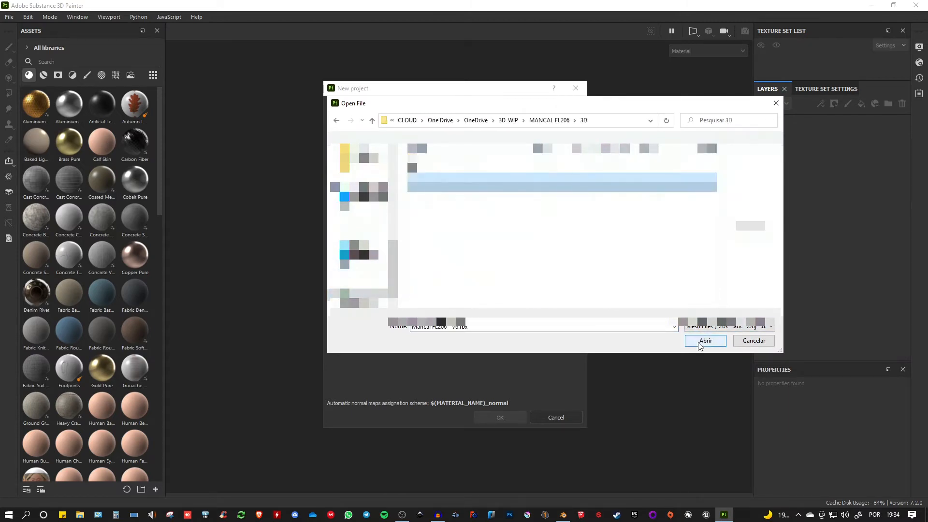
left_click(699, 343)
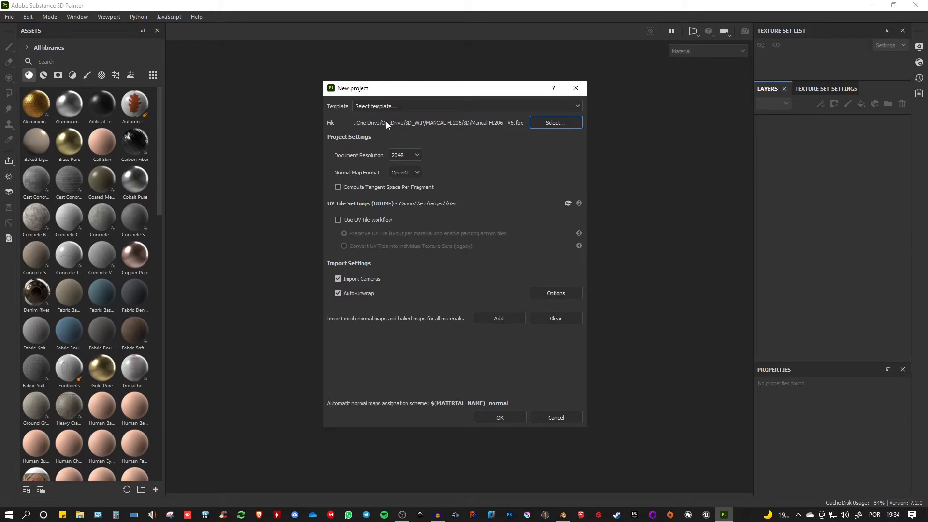
- Apply the ASM - PBR Metallic Roughness (starter_assets) template and create the project
left_click(383, 106)
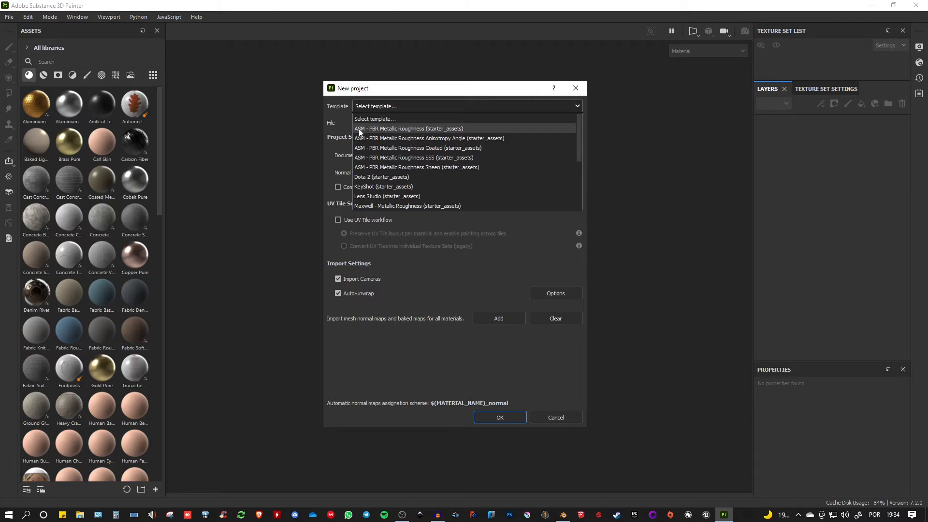
left_click(376, 129)
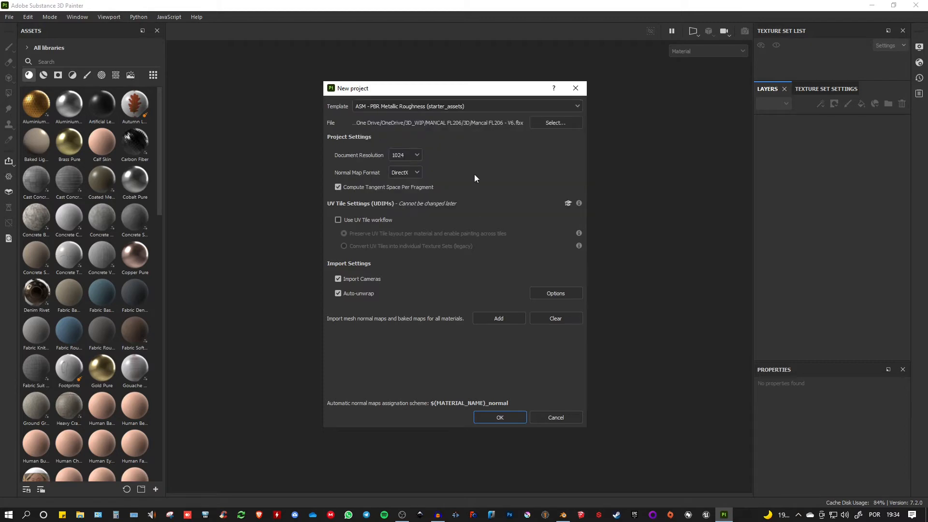
left_click(495, 418)
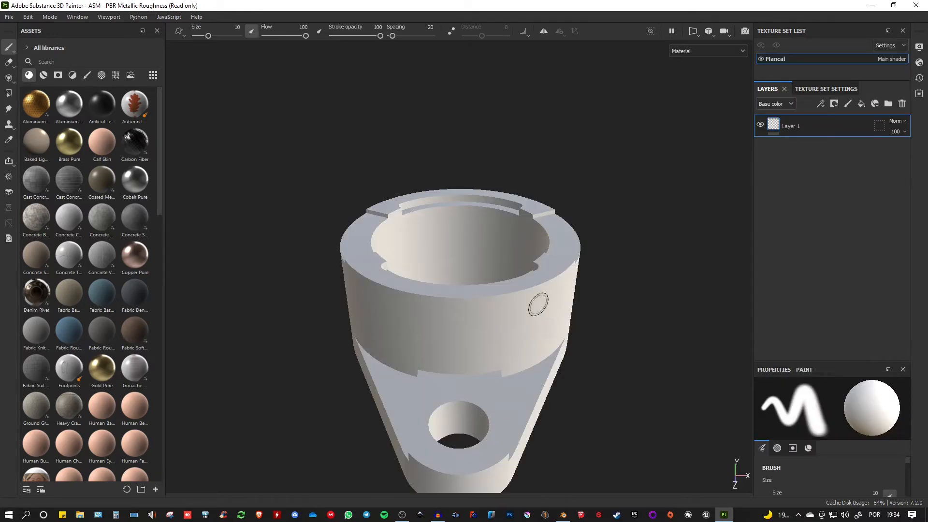
- Inspect the imported housing from several angles and distances, and check which geometry the Mancal texture set's visibility controls
left_click_drag(590, 347, 483, 294, "alt")
scroll(442, 310, "down", 3)
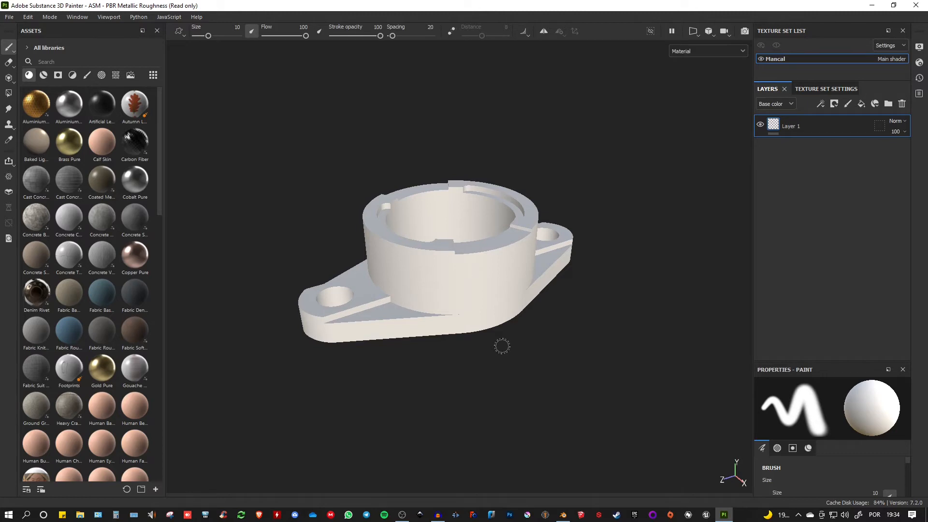
key("alt")
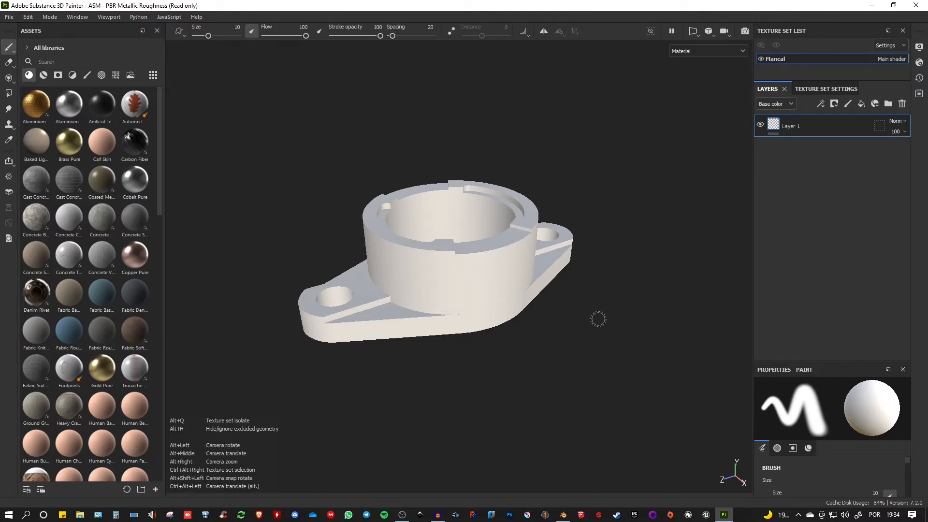
mouse_move(612, 316)
left_mouse_down("alt")
mouse_move(450, 321)
mouse_move(421, 218)
mouse_move(572, 231)
mouse_move(665, 305)
mouse_move(555, 306)
mouse_move(614, 292)
mouse_move(601, 307)
left_mouse_up("alt")
middle_click_drag(593, 199, 573, 218, "alt")
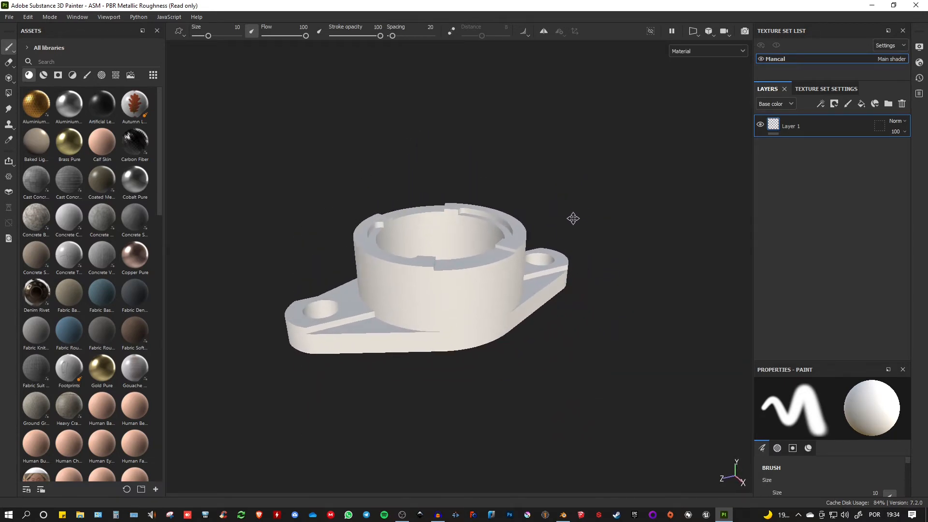
mouse_move(573, 216)
right_mouse_down("alt")
mouse_move(673, 316)
mouse_move(625, 325)
mouse_move(505, 265)
mouse_move(575, 334)
right_mouse_up("alt")
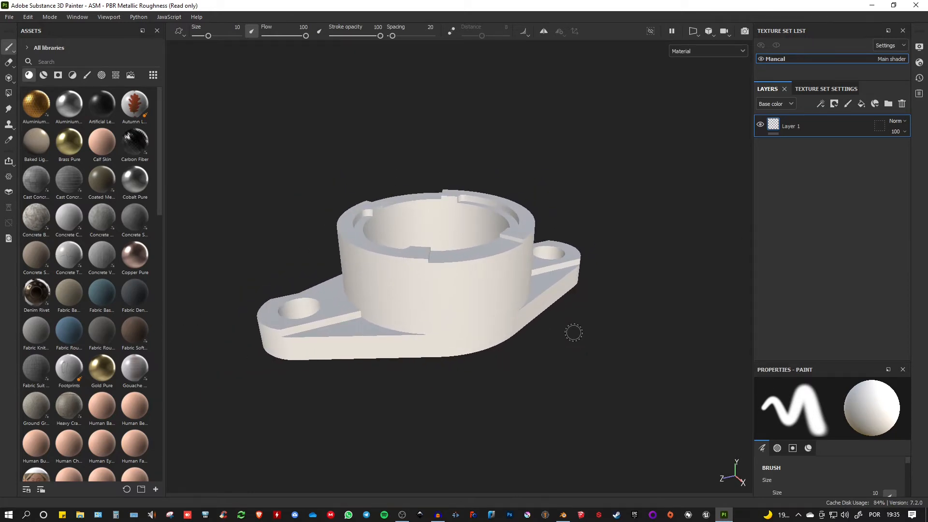
scroll(574, 333, "up", 5)
scroll(573, 332, "down", 8)
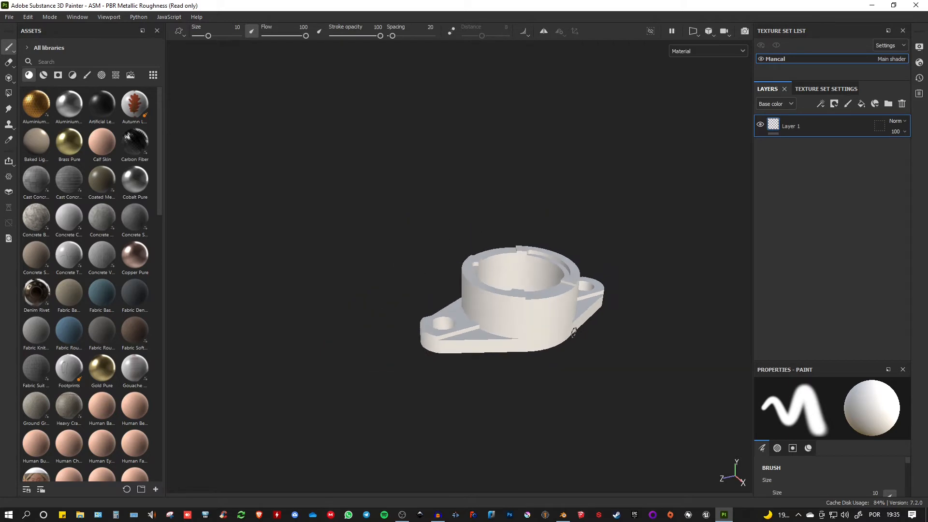
scroll(573, 333, "up", 4)
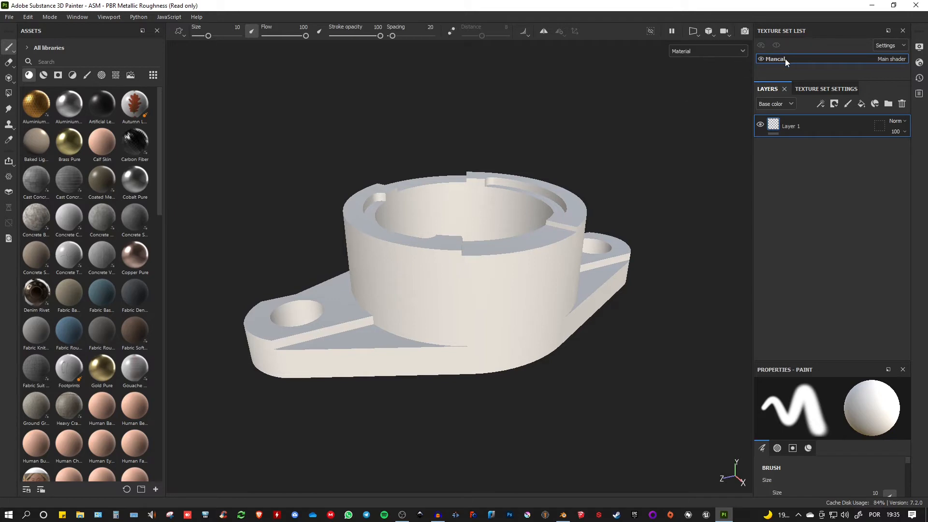
left_click(761, 59)
left_click(761, 59)
- Open the mesh map baking settings for the Mancal texture set and exclude the ID map
left_click(28, 17)
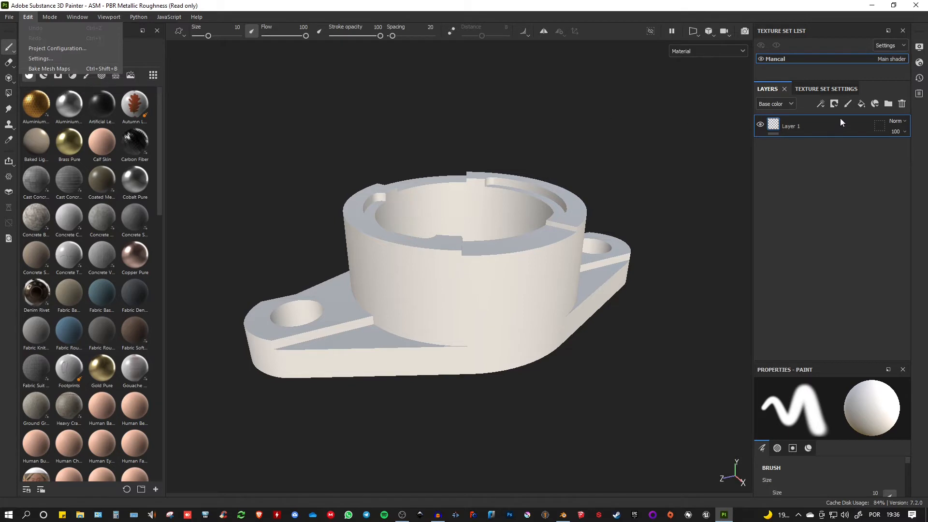
left_click(824, 89)
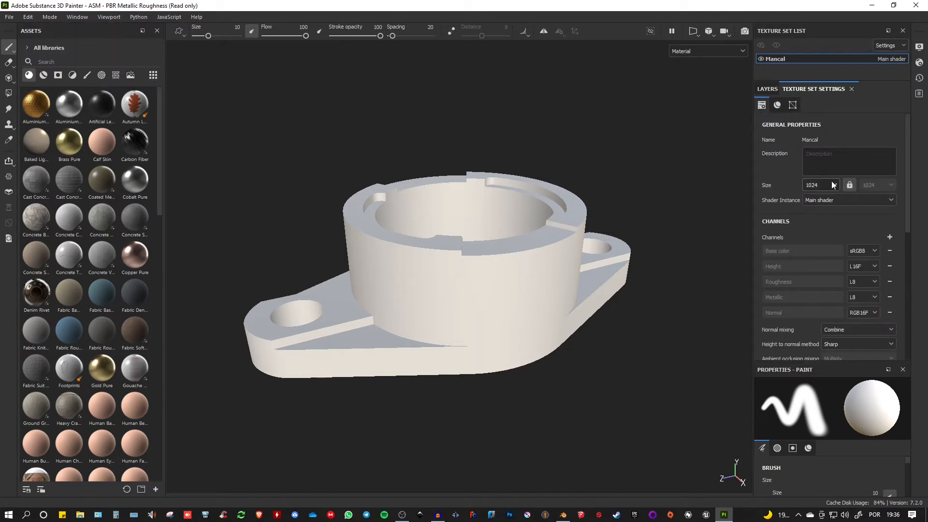
scroll(822, 227, "down", 3)
scroll(822, 228, "down", 2)
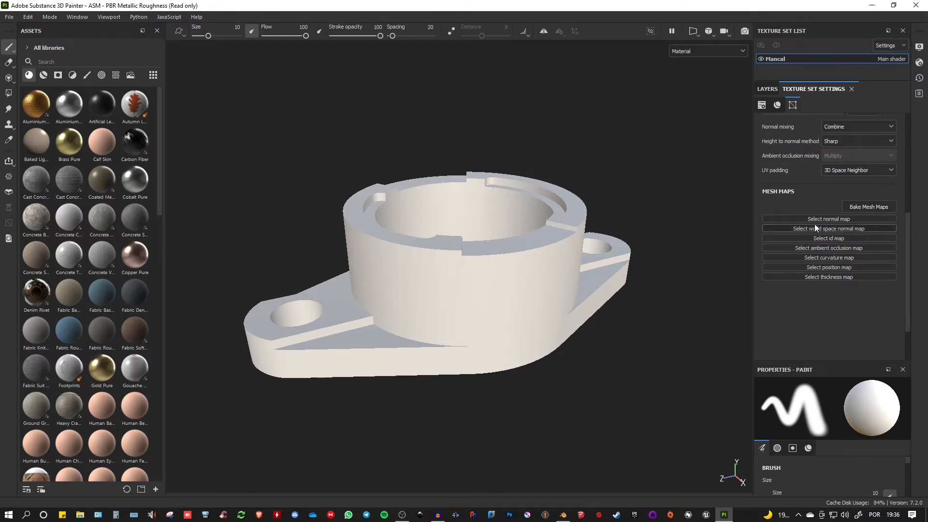
left_click(853, 207)
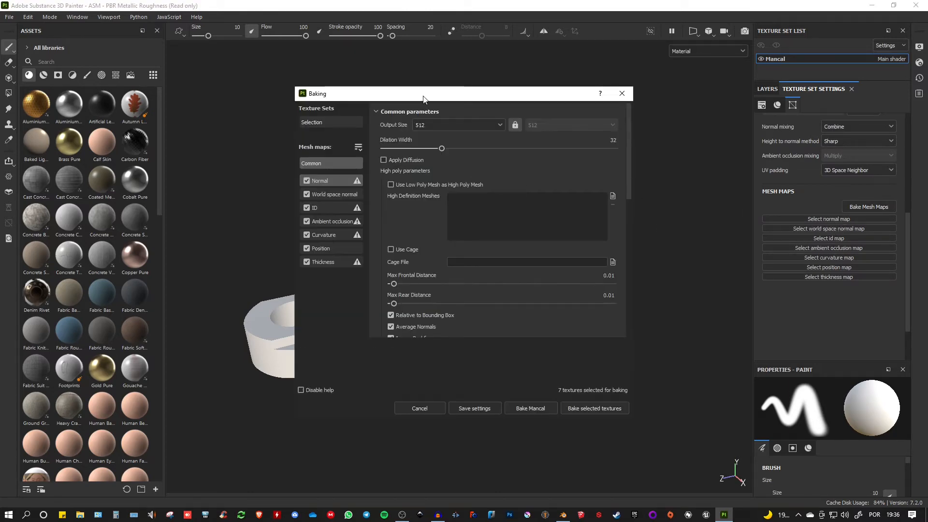
left_click_drag(423, 97, 301, 108)
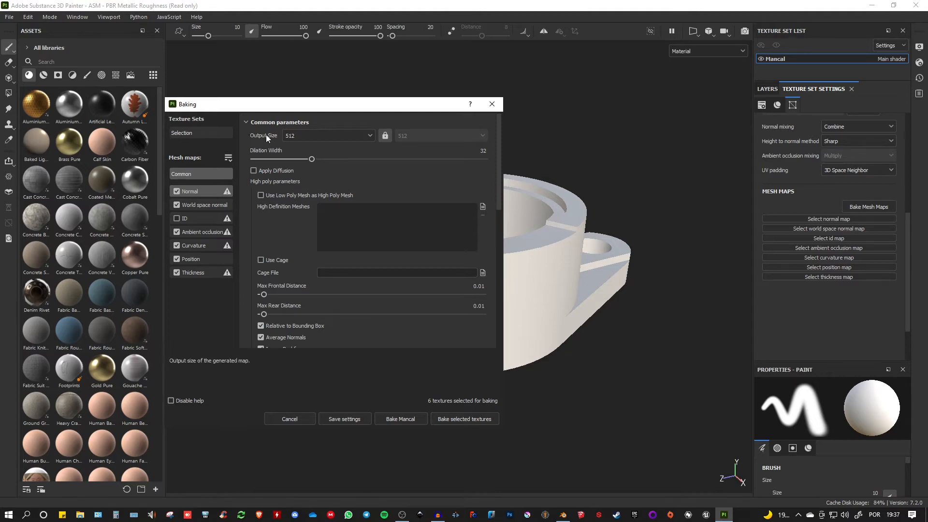
- Set the baking output size to 2048 and bake the normal, world space normal, ambient occlusion, curvature, position and thickness maps
left_click(366, 139)
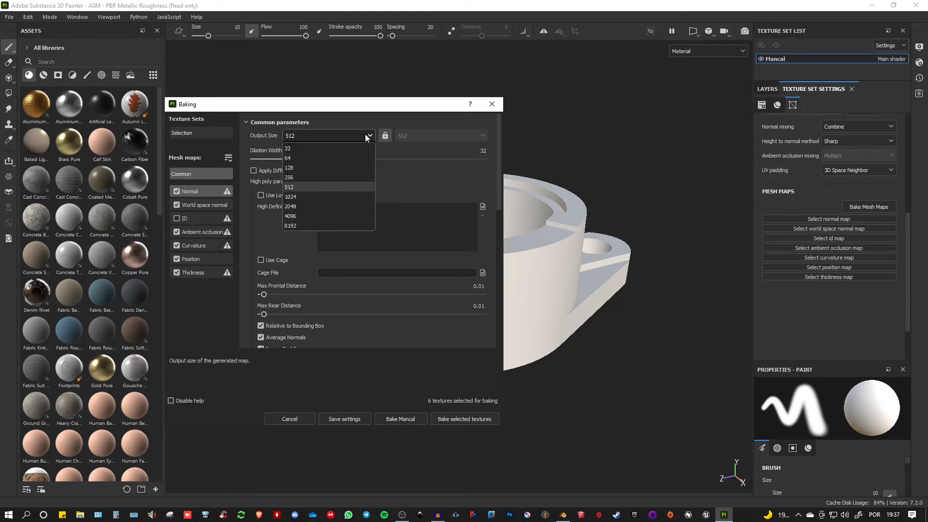
left_click(299, 207)
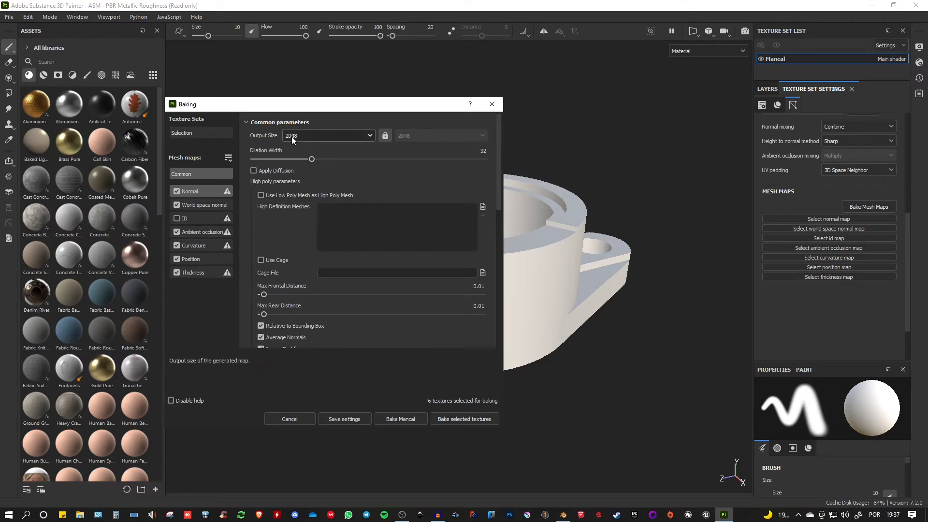
mouse_move(342, 108)
left_mouse_down()
mouse_move(384, 97)
mouse_move(348, 103)
left_mouse_up()
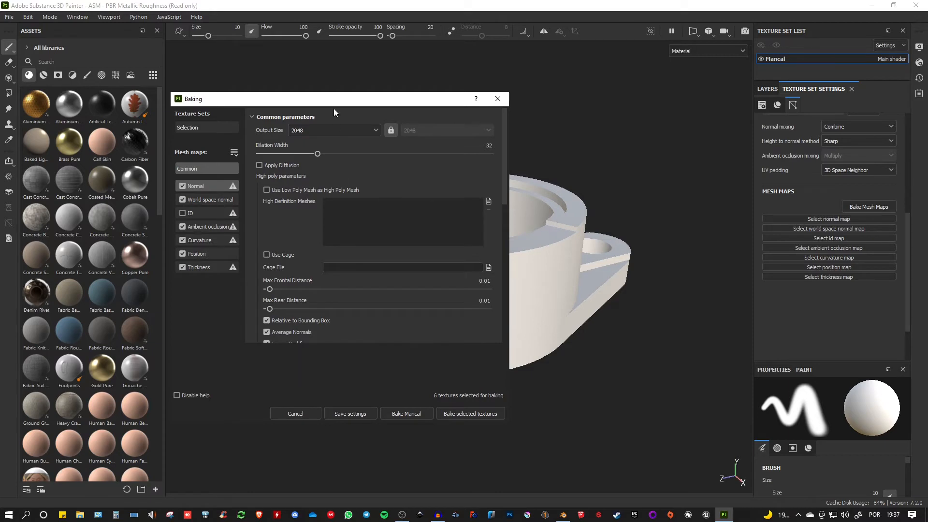
left_click_drag(332, 103, 332, 107)
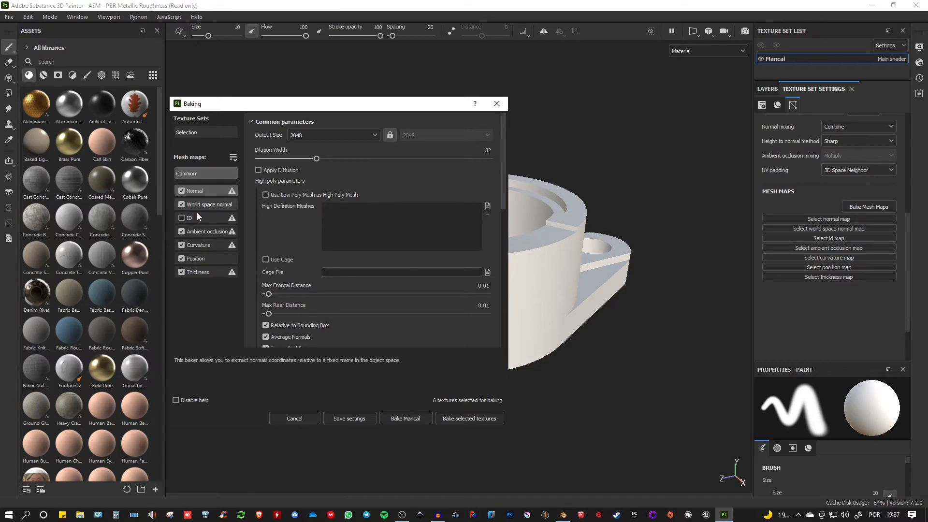
left_click(461, 421)
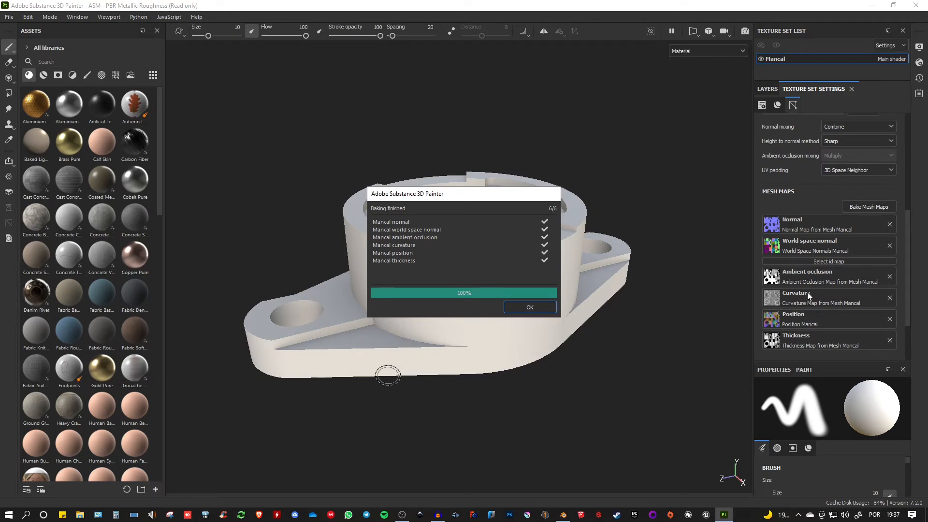
left_click(530, 309)
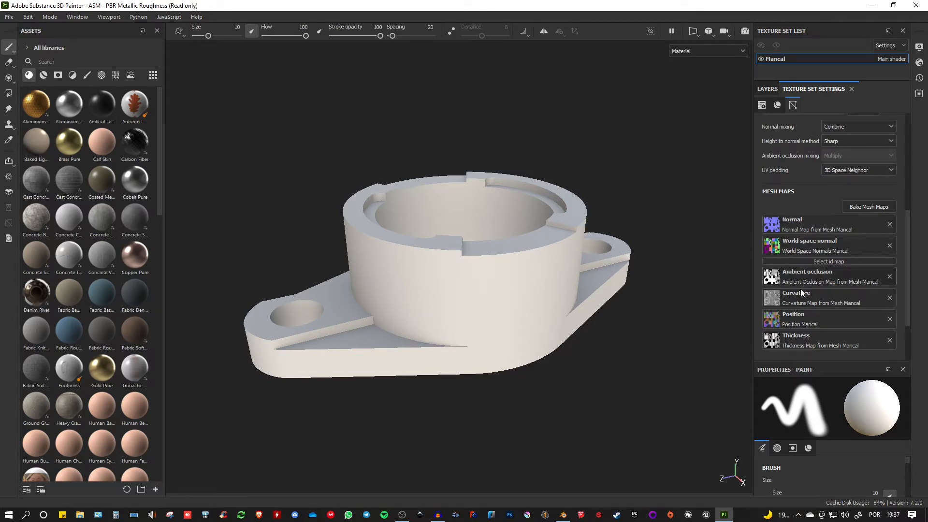
- Show the layer stack and compare the material and smart material libraries, browsing the smart materials as far as the leather and plastic ones
left_click(768, 90)
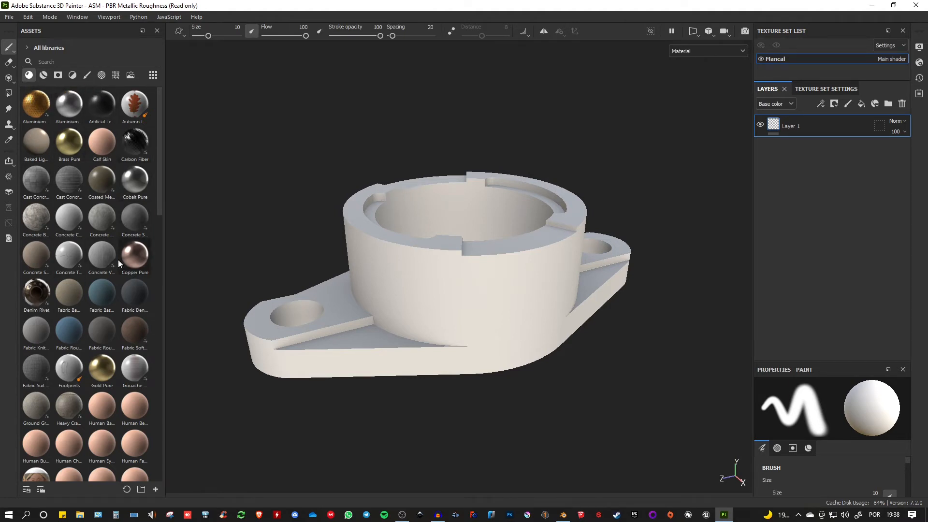
mouse_move(159, 143)
left_mouse_down()
mouse_move(169, 421)
mouse_move(174, 135)
left_mouse_up()
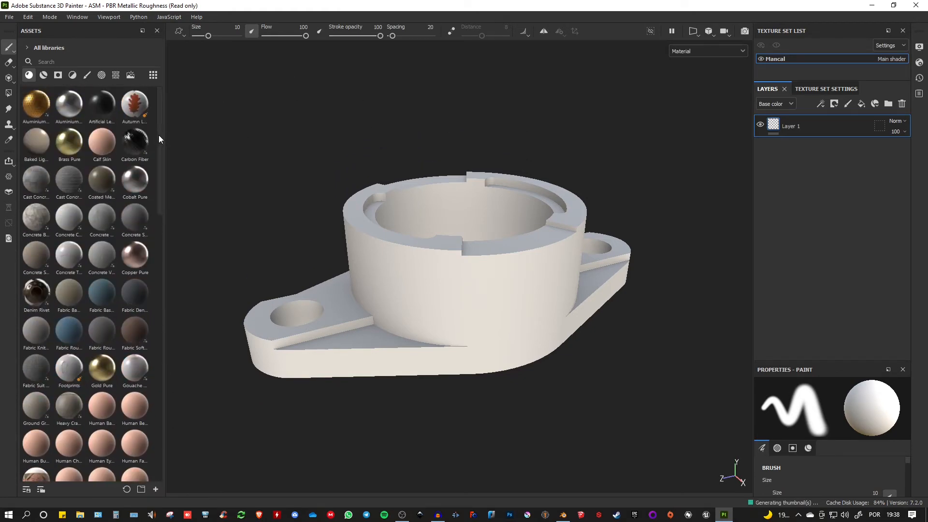
left_click(45, 74)
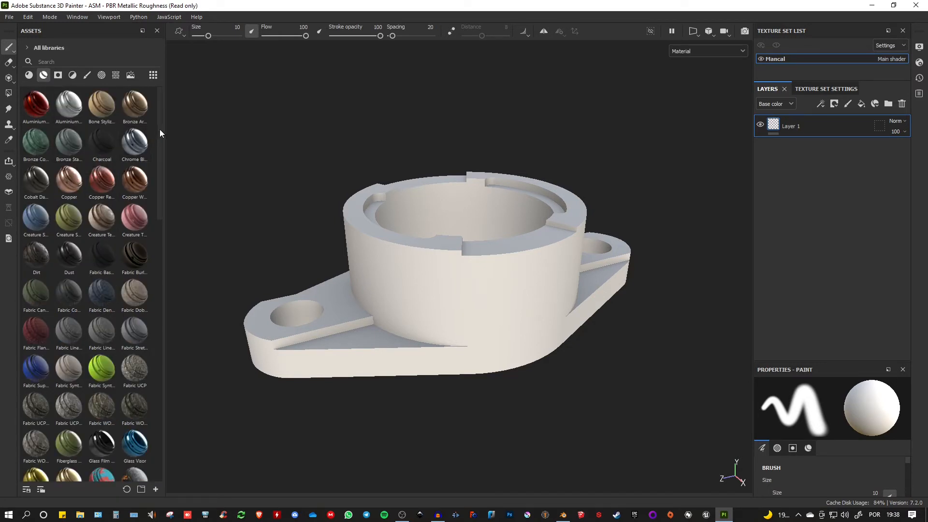
left_click(32, 76)
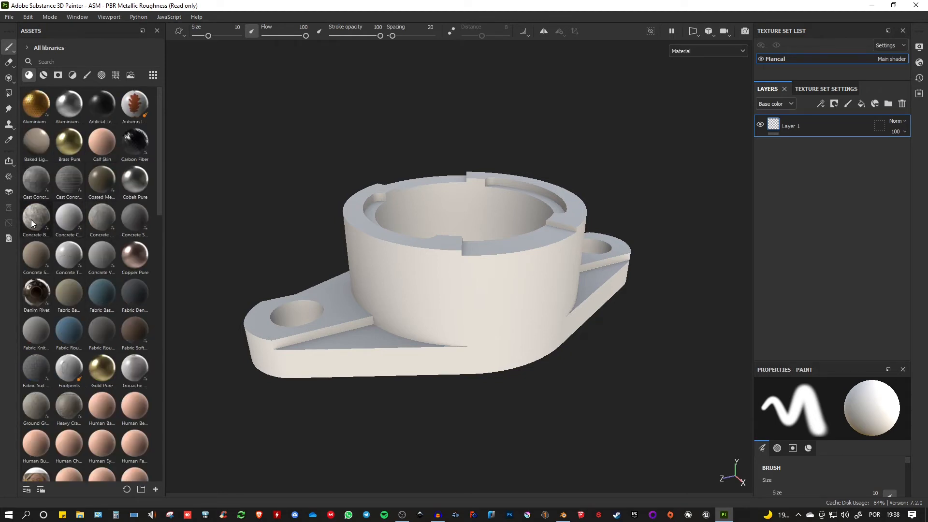
mouse_move(31, 220)
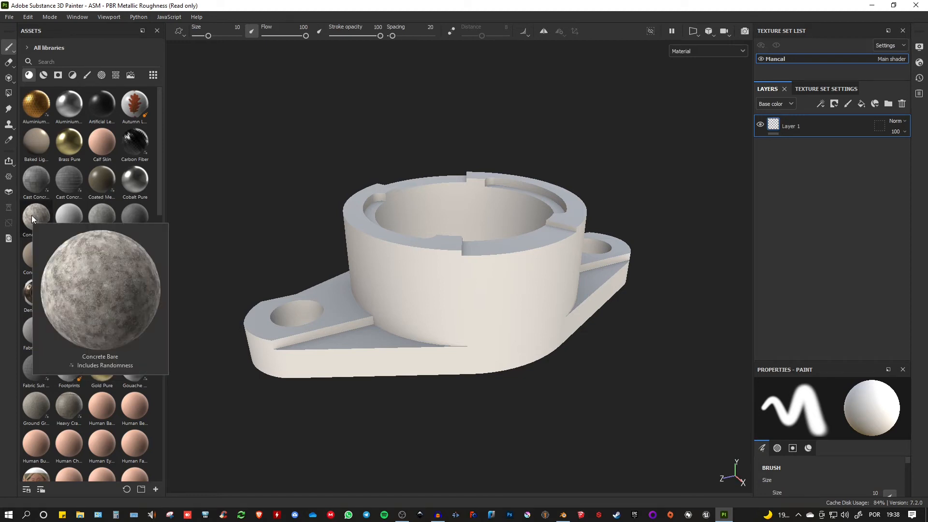
left_click(43, 75)
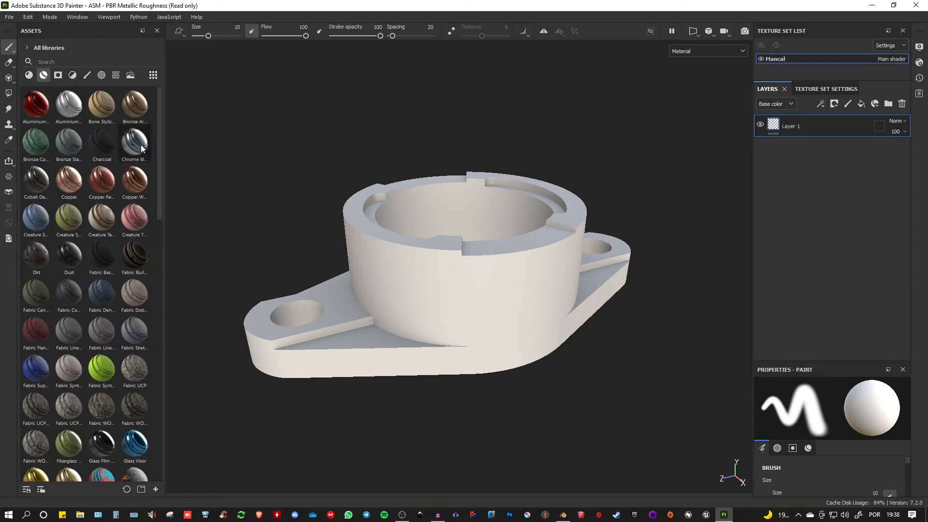
left_click_drag(160, 150, 169, 303)
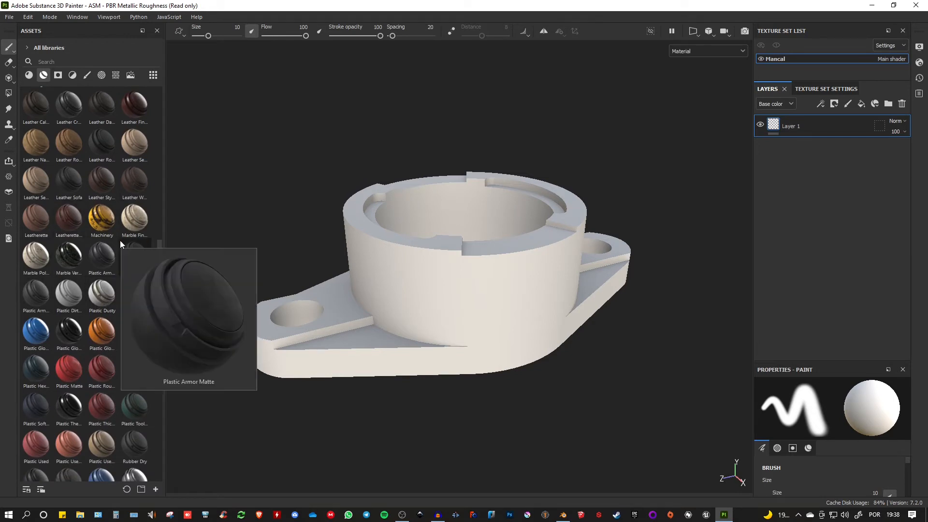
- Apply the Steel Painted Scraped Dirty smart material to the housing and delete the empty Layer 1
mouse_move(103, 225)
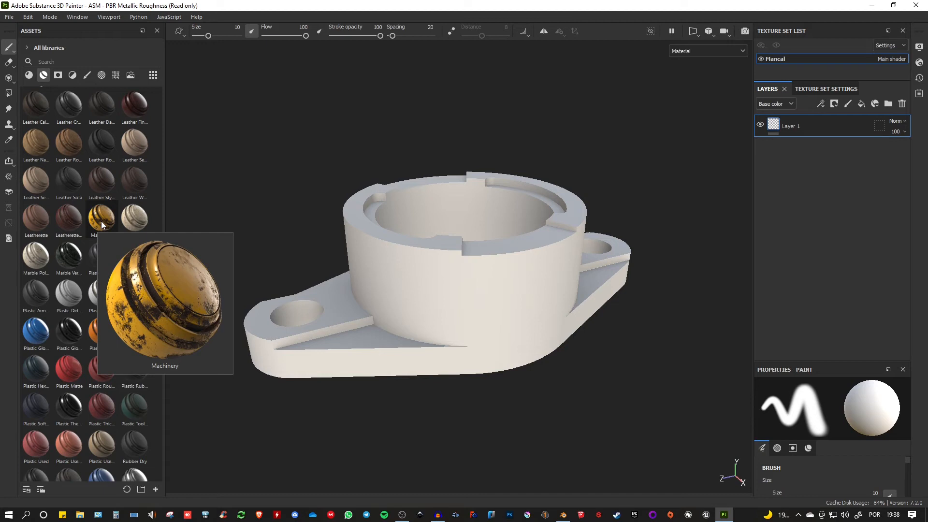
scroll(102, 261, "down", 3)
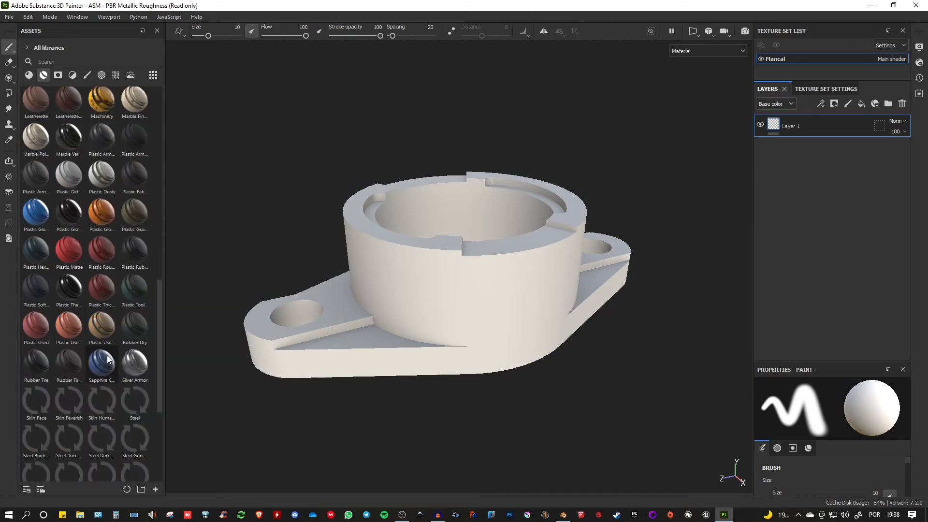
scroll(107, 360, "down", 5)
mouse_move(132, 275)
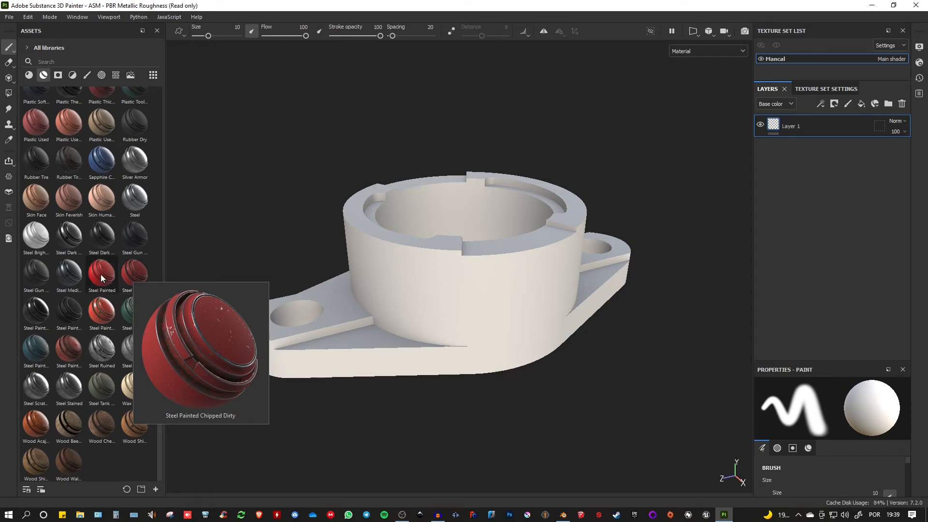
mouse_move(101, 275)
mouse_move(100, 310)
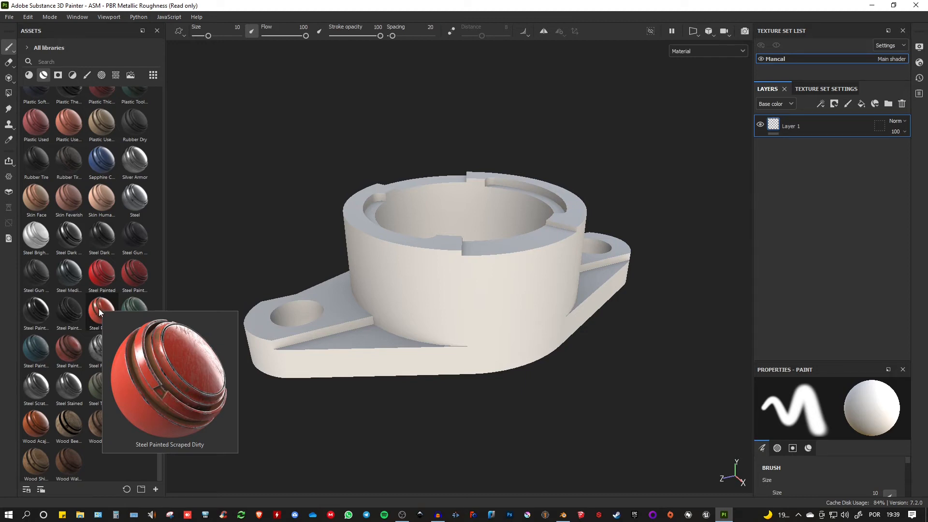
mouse_move(99, 308)
left_mouse_down()
mouse_move(155, 297)
mouse_move(436, 292)
mouse_move(689, 238)
mouse_move(831, 129)
mouse_move(521, 273)
left_mouse_up()
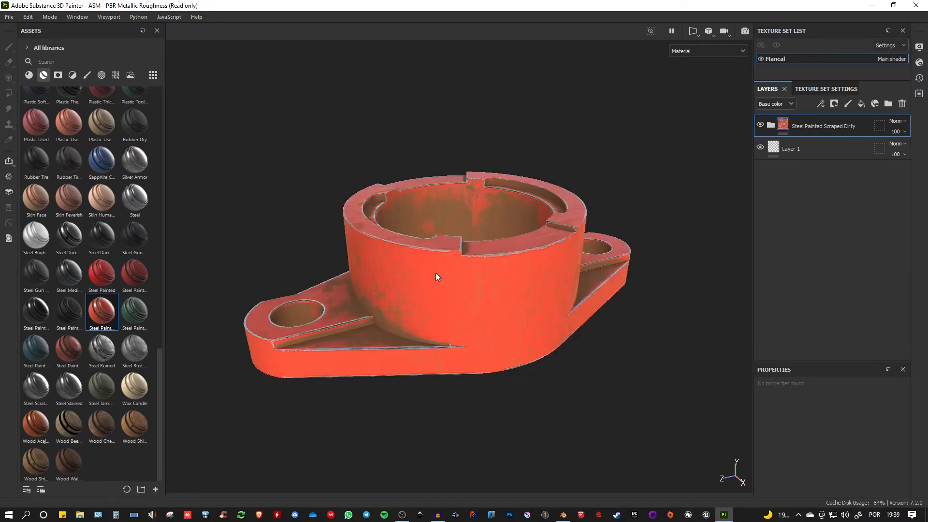
left_click(814, 148)
left_click(903, 103)
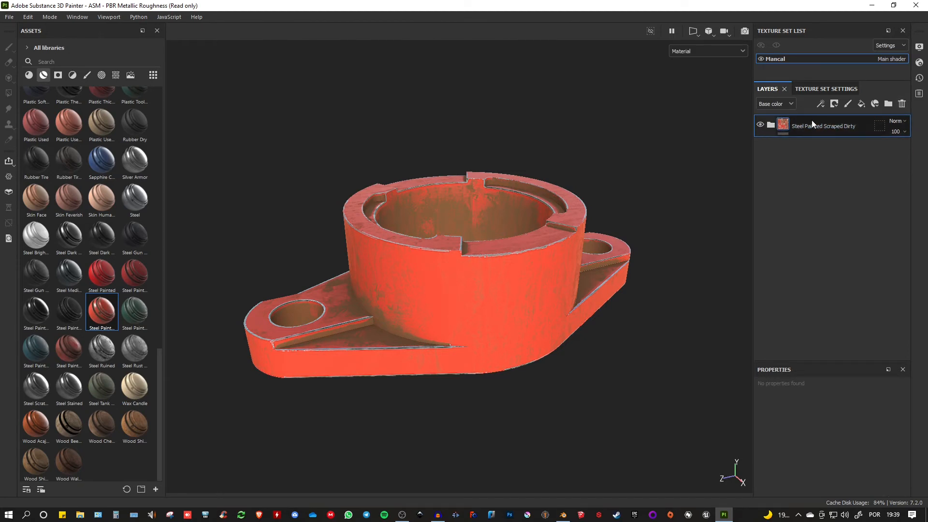
- Expand the Steel Painted Scraped Dirty folder and set the Paint layer's base color to dark yellow, b49009
left_click(772, 126)
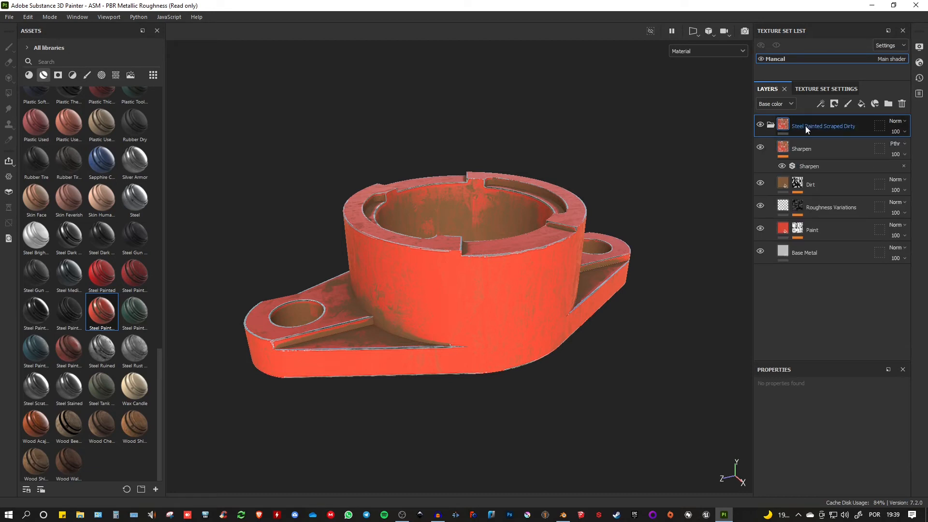
left_click(784, 233)
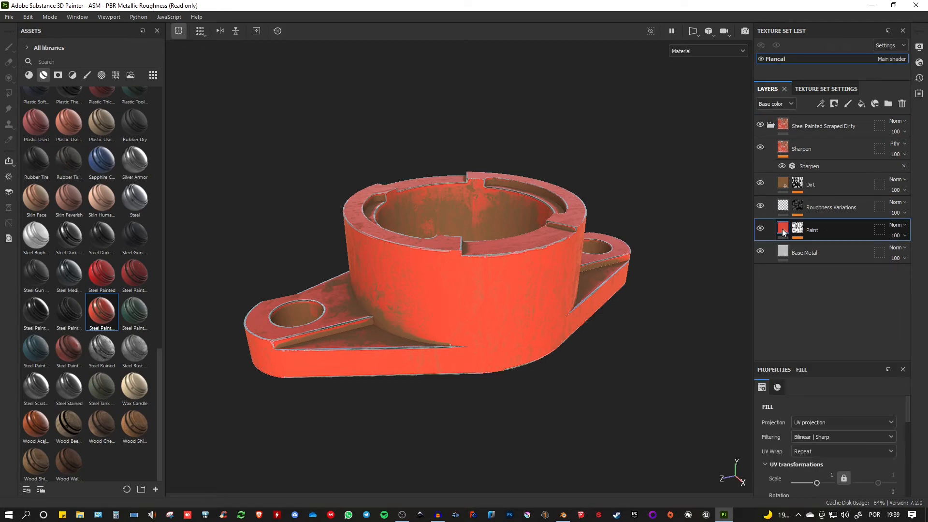
scroll(831, 435, "down", 5)
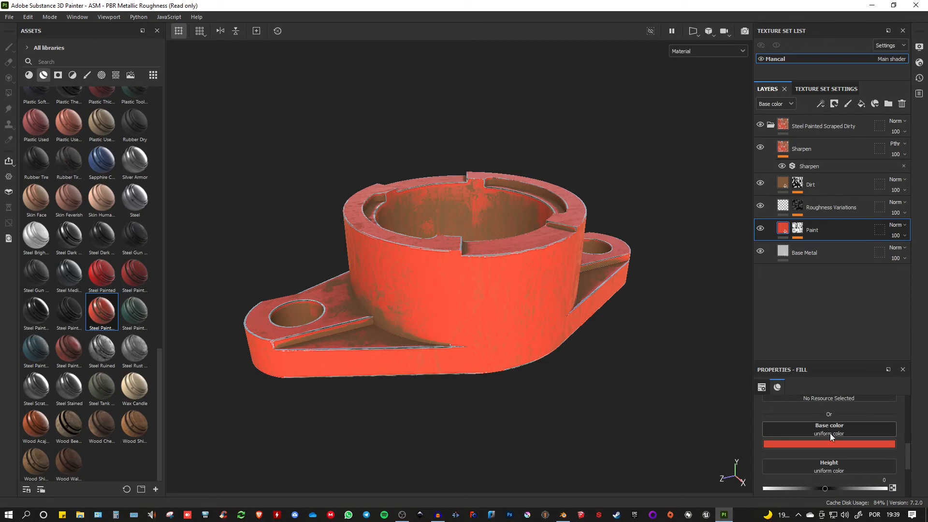
left_click(820, 445)
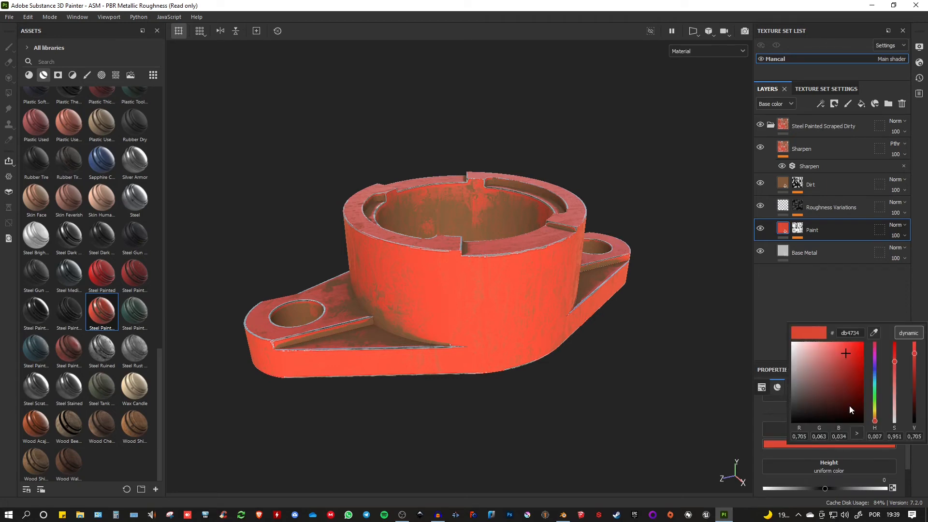
left_click_drag(878, 422, 875, 417)
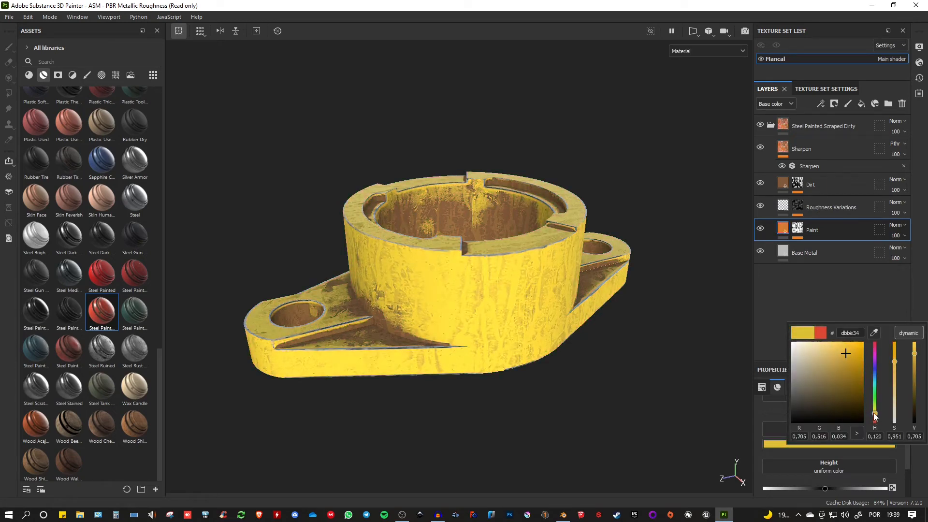
left_click_drag(842, 351, 858, 353)
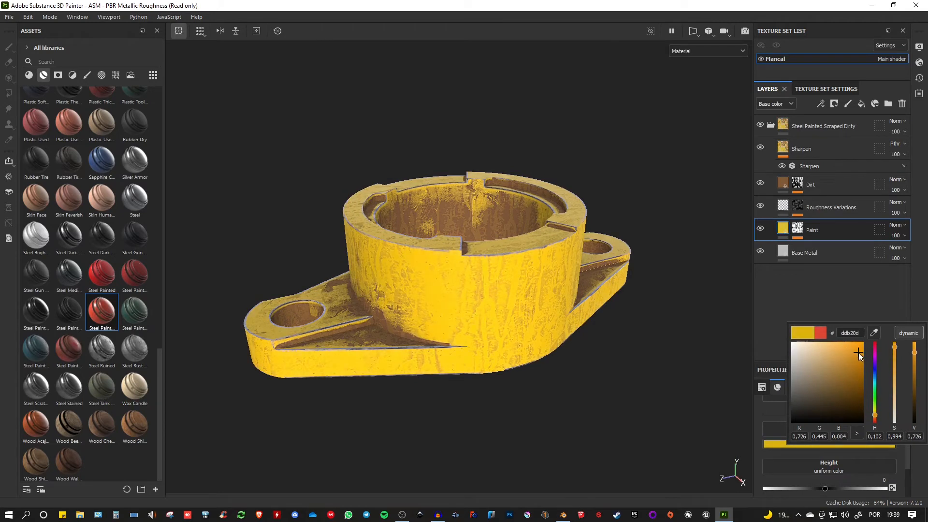
left_click_drag(913, 374, 914, 366)
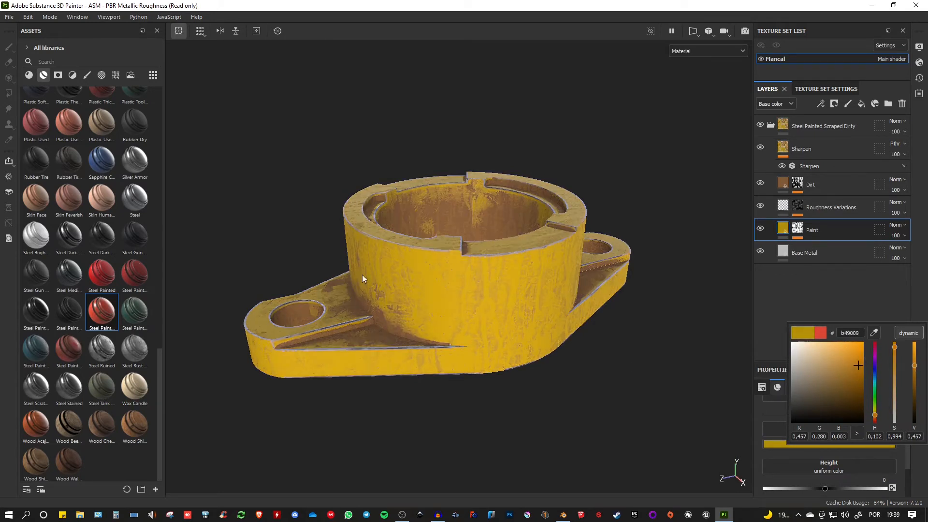
- Examine the Mask Builder - Legacy generator on the Paint layer's mask, from its level and grunge parameters down to the image inputs
left_click(799, 227)
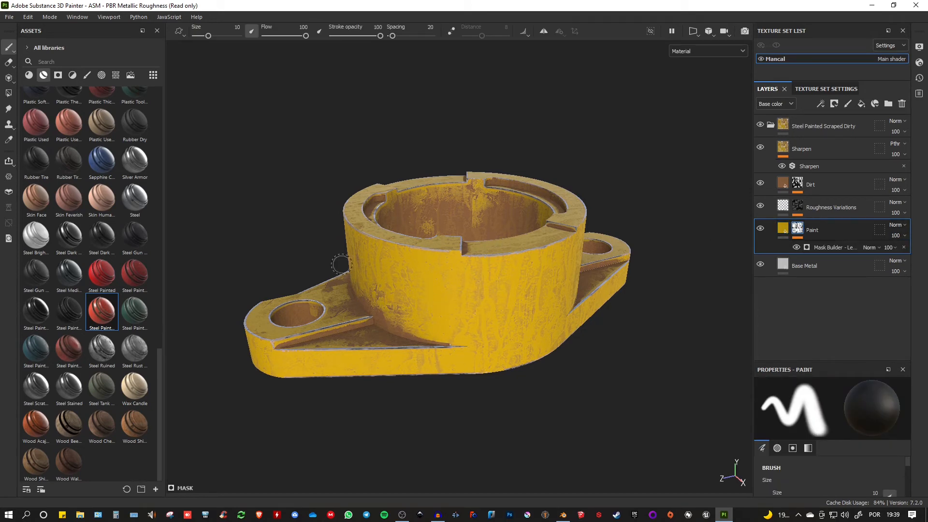
left_click(828, 248)
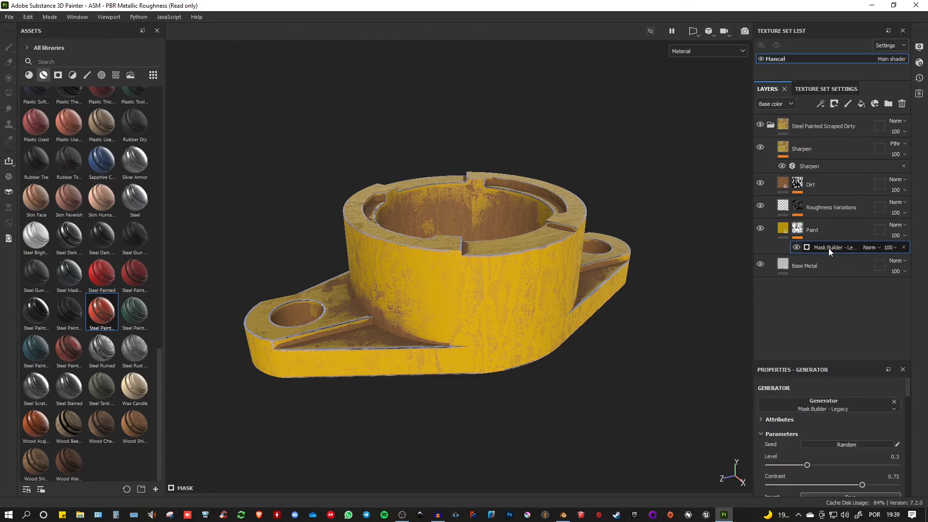
scroll(819, 442, "down", 5)
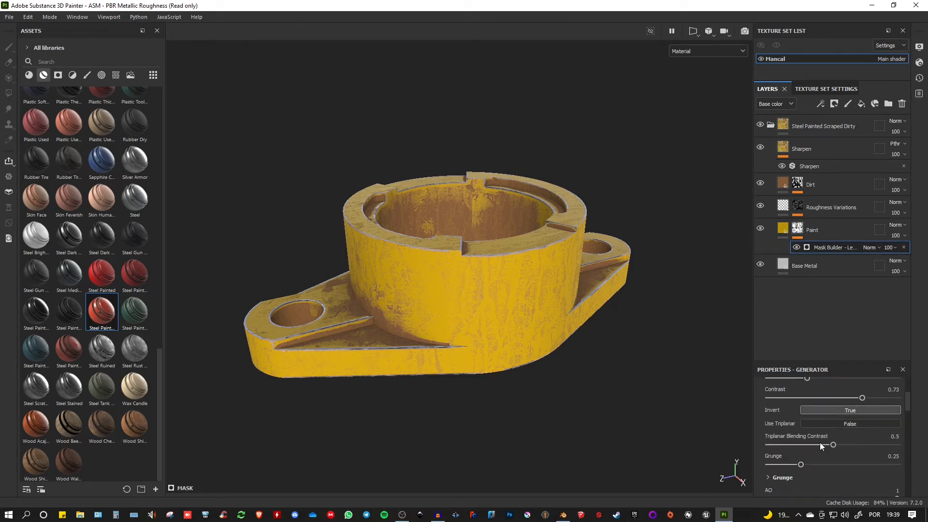
scroll(820, 442, "down", 1)
scroll(821, 435, "up", 3)
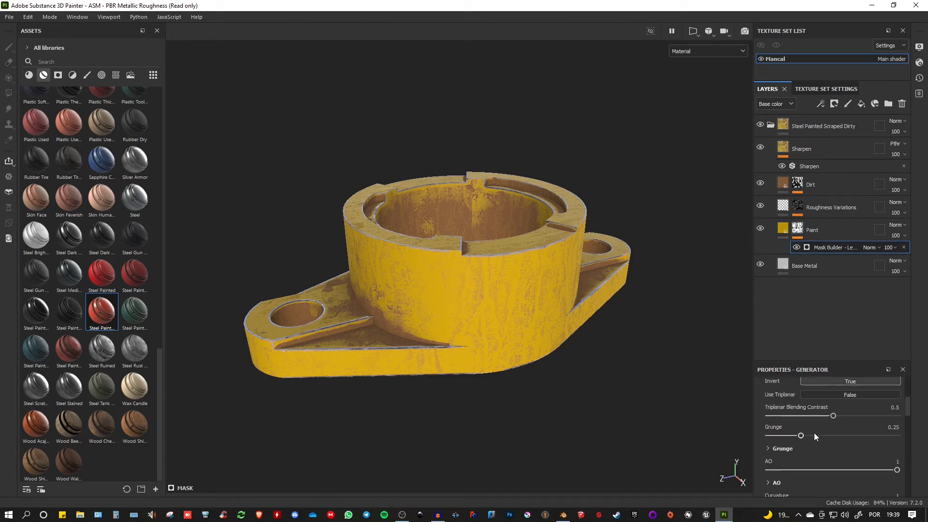
left_click_drag(800, 437, 807, 416)
scroll(799, 451, "down", 5)
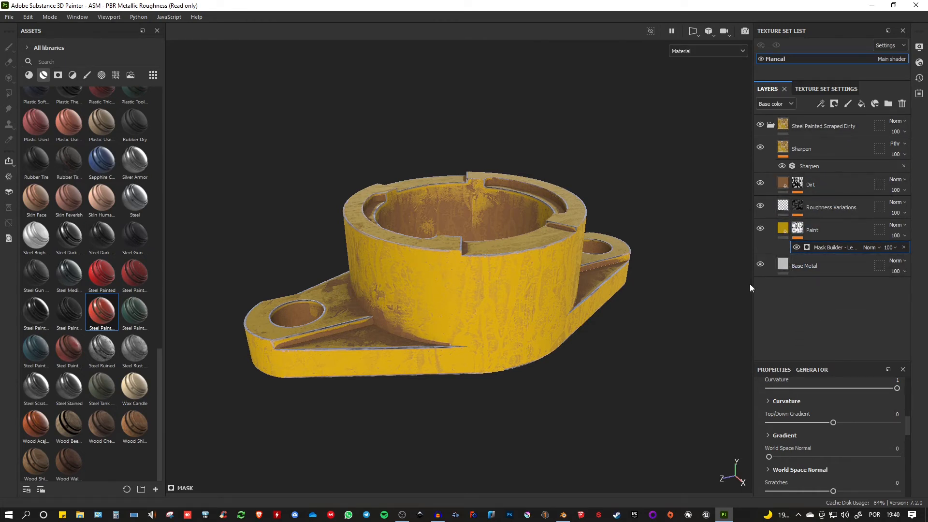
left_click(771, 125)
left_click(770, 125)
scroll(812, 464, "down", 5)
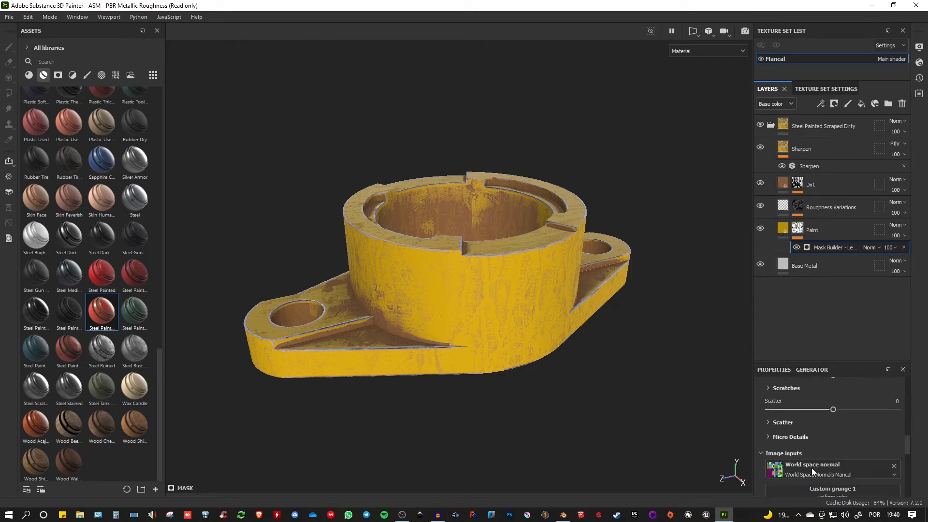
- Enlarge the properties area and review the Base Metal layer's color, height, roughness, metallic and normal channels
left_click(783, 231)
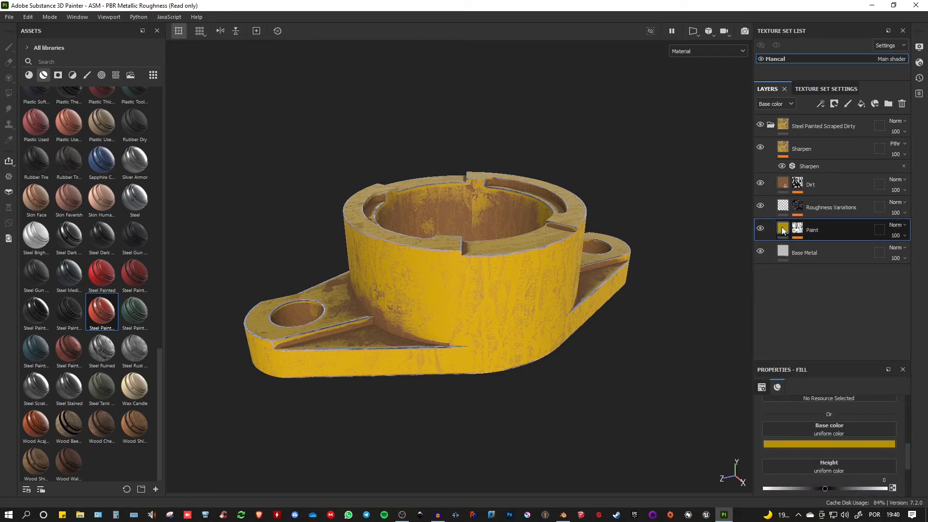
left_click(793, 252)
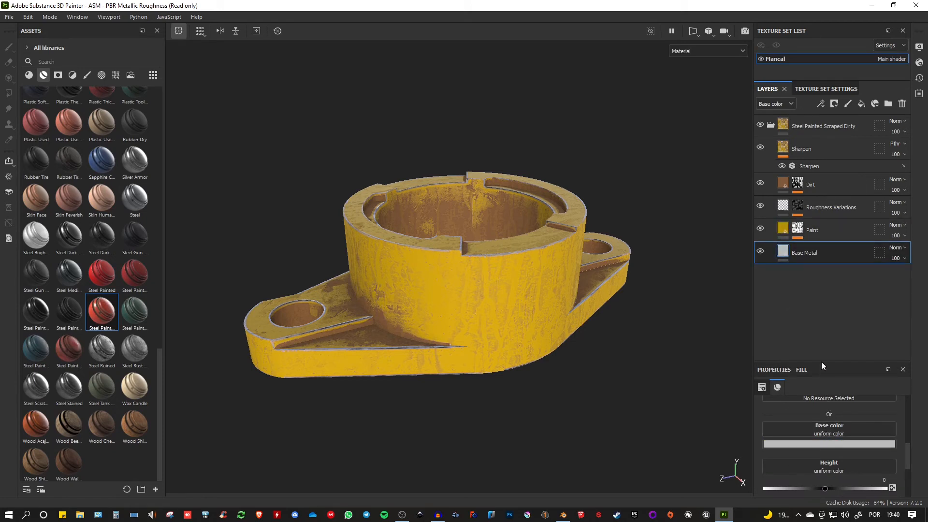
left_click_drag(822, 361, 818, 288)
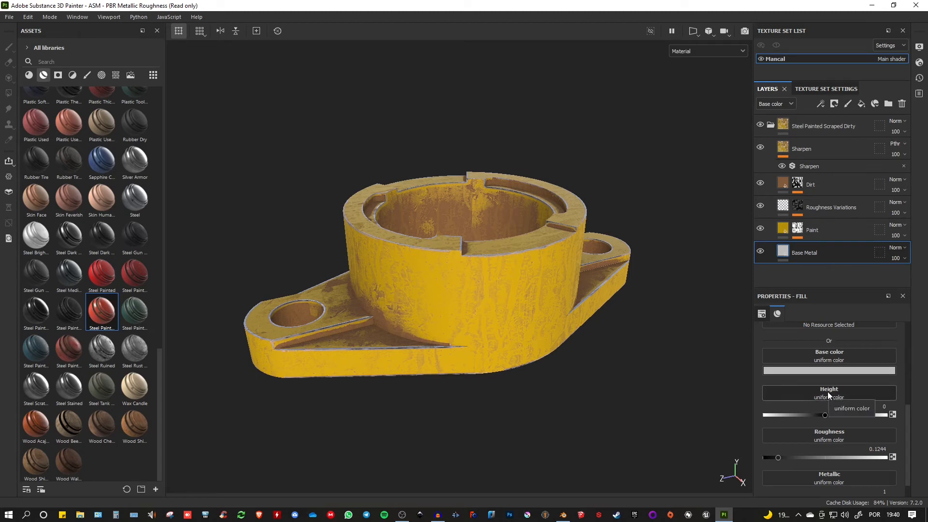
scroll(841, 417, "down", 1)
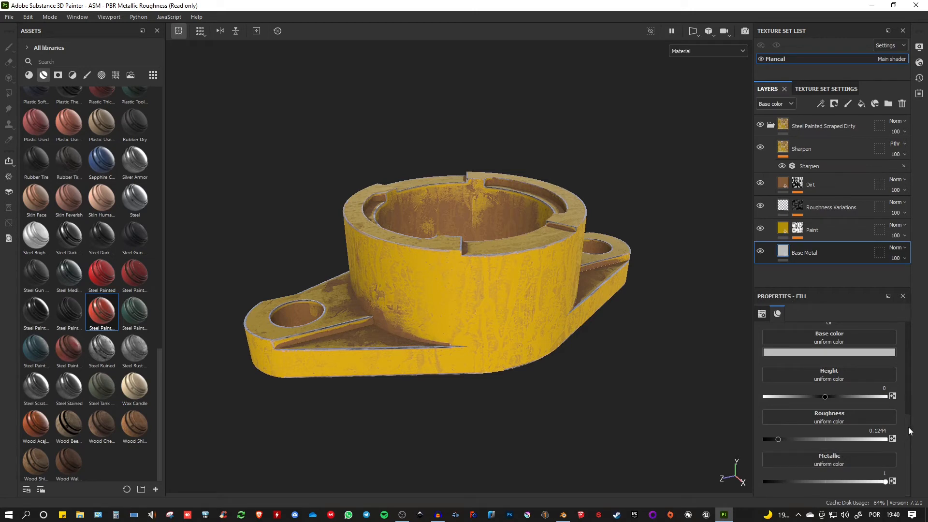
left_click_drag(907, 421, 907, 400)
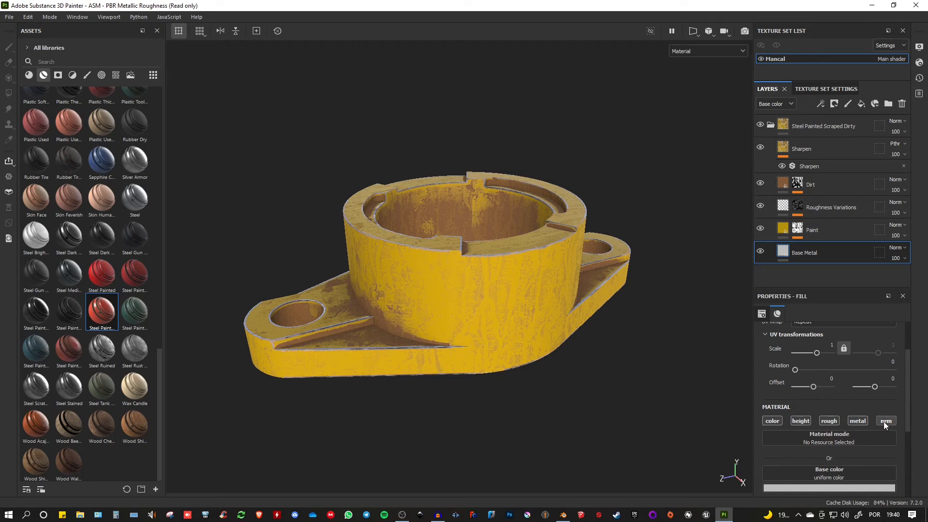
left_click_drag(908, 411, 851, 486)
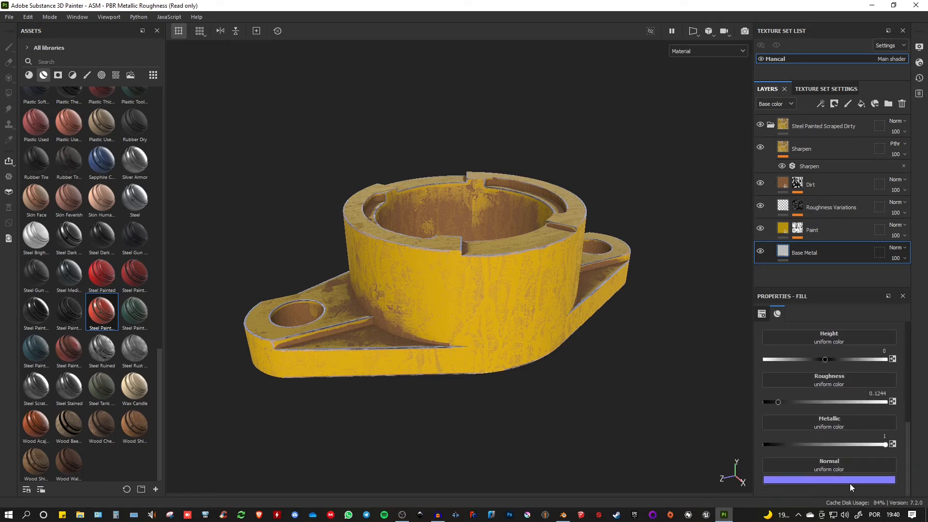
left_click_drag(907, 445, 910, 373)
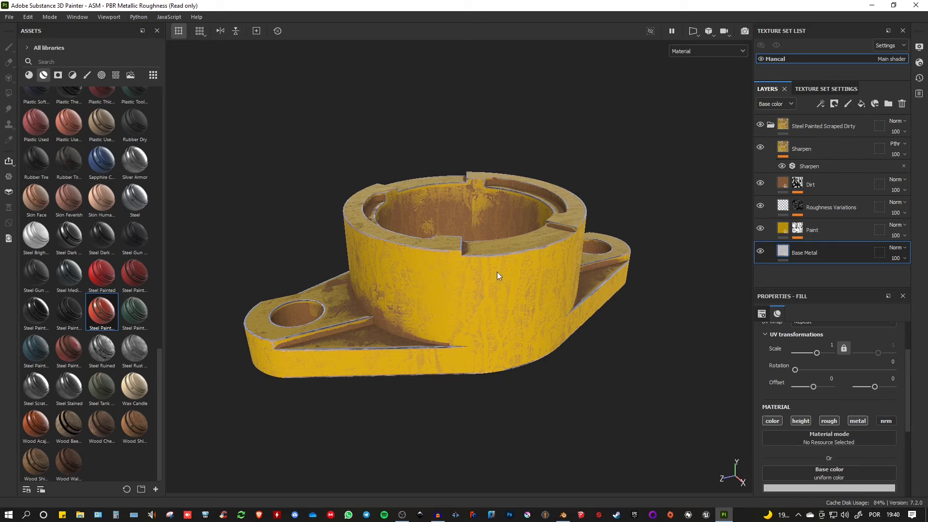
- Collapse the smart material folder and raise the environment opacity to its maximum in the display settings
left_click(773, 127)
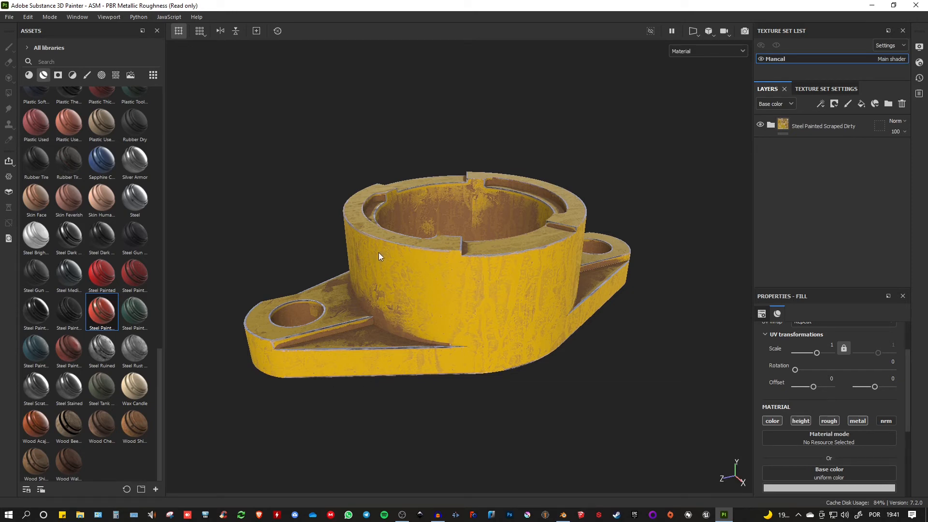
left_click_drag(538, 279, 571, 249, "alt")
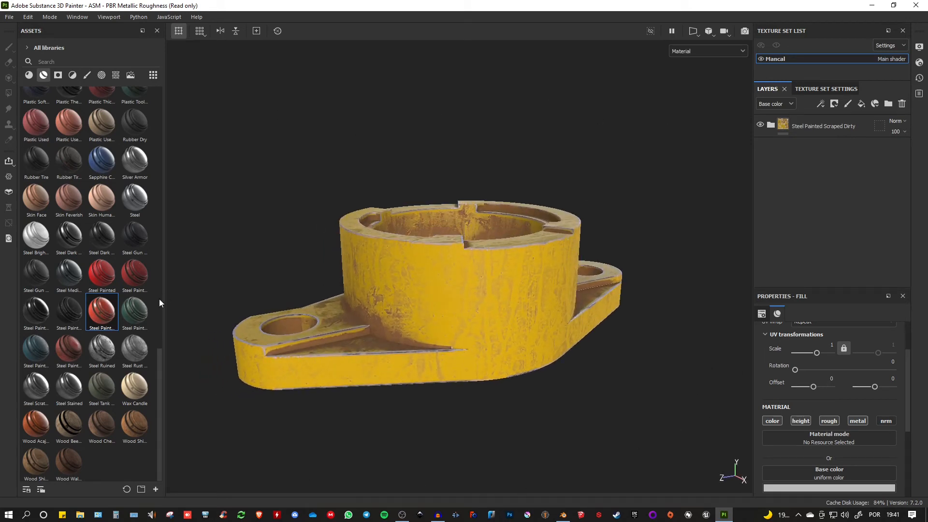
left_click(919, 47)
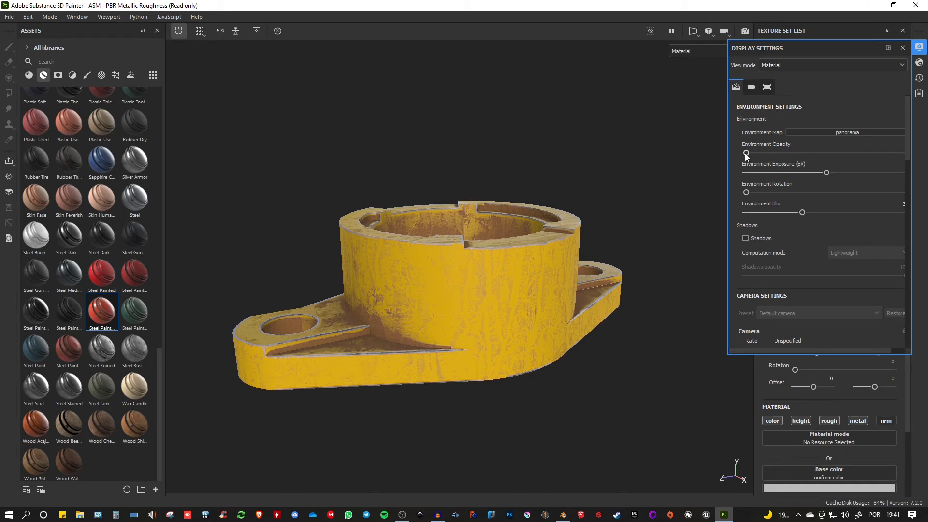
left_click_drag(746, 153, 913, 158)
left_click_drag(478, 149, 583, 129, "alt")
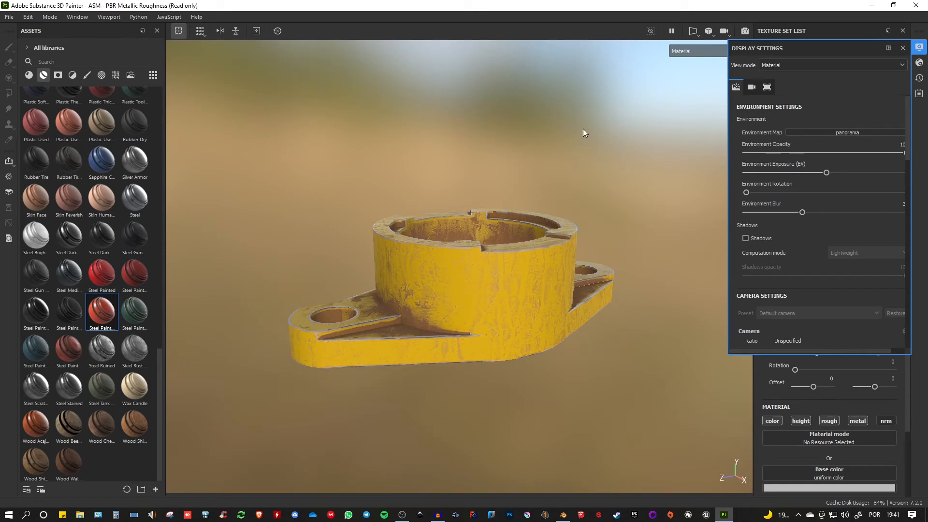
- Browse the available environment maps, including Bonifacio Street, and inspect the housing's reflections from several angles
left_click(844, 133)
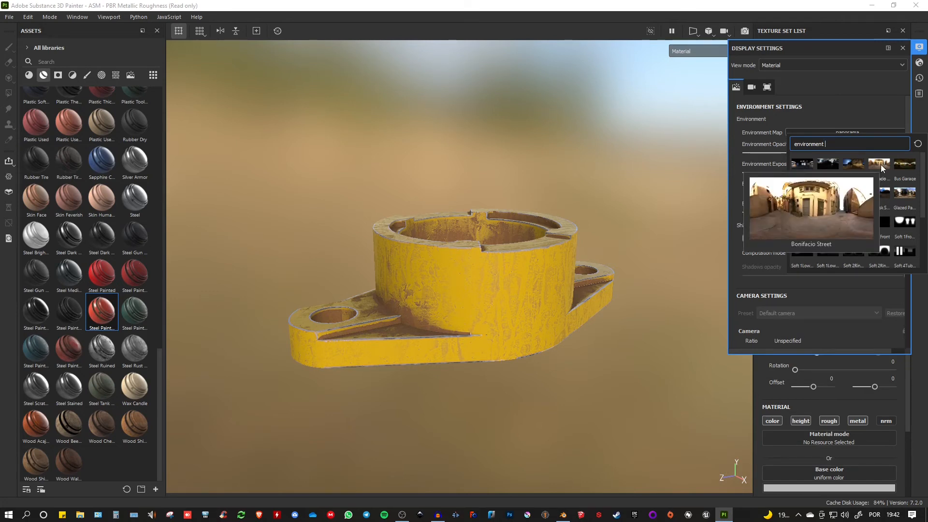
mouse_move(881, 168)
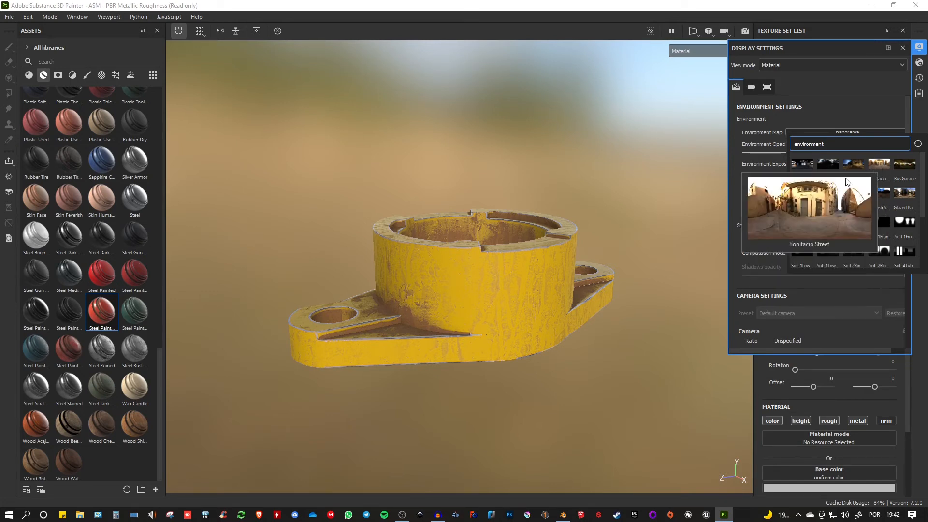
mouse_move(836, 163)
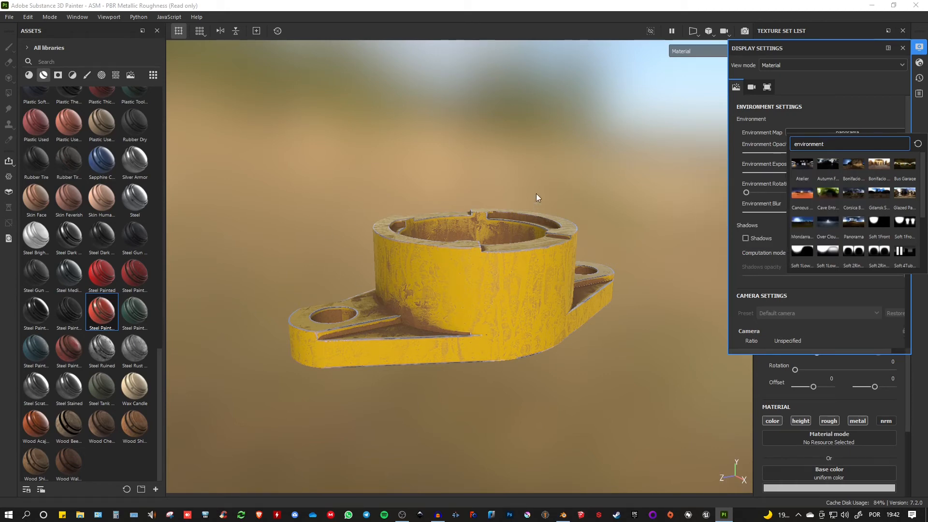
left_click_drag(497, 237, 590, 192, "alt")
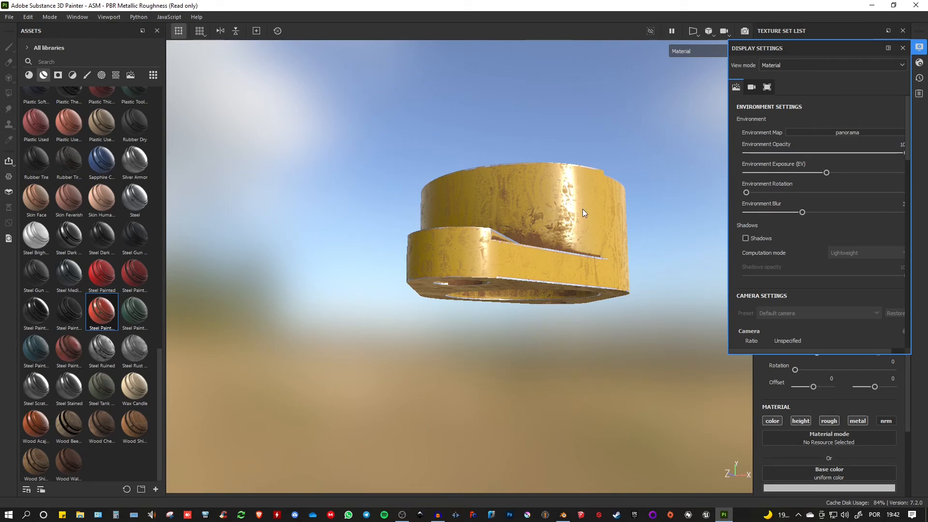
left_click(514, 213)
left_click_drag(525, 212, 350, 128, "alt")
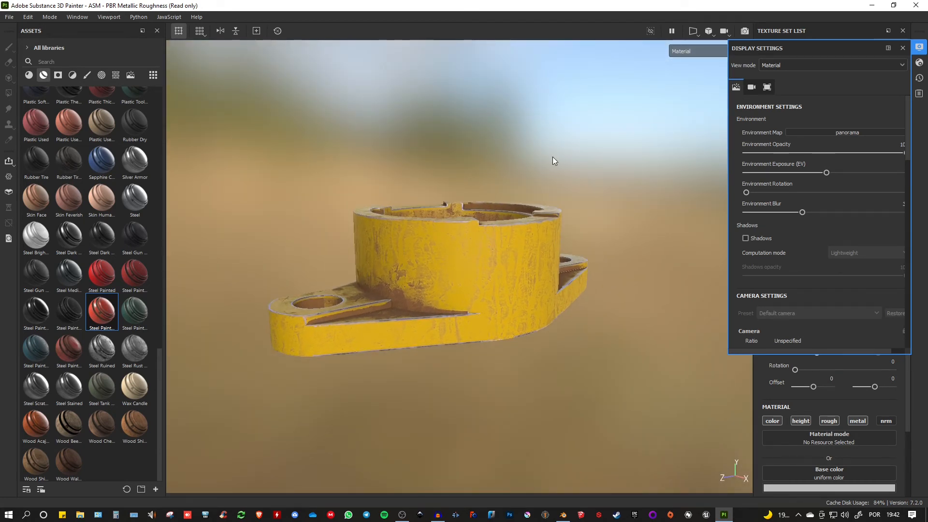
- Rotate the environment around the housing, check the painted surface from a higher angle, and close the display settings
left_click(531, 157)
left_click_drag(530, 157, 540, 170, "alt")
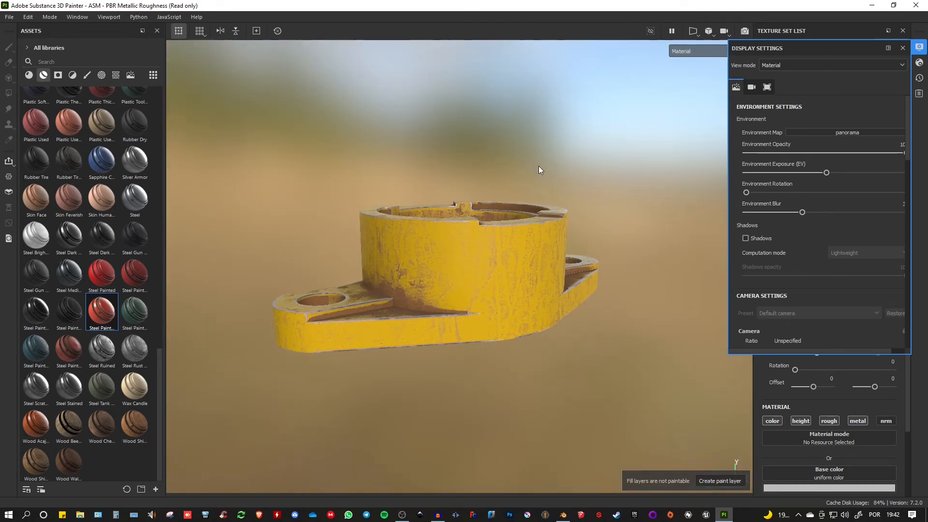
right_click_drag(541, 150, 511, 151, "shift")
left_click_drag(459, 257, 478, 243, "alt")
scroll(479, 243, "down", 2)
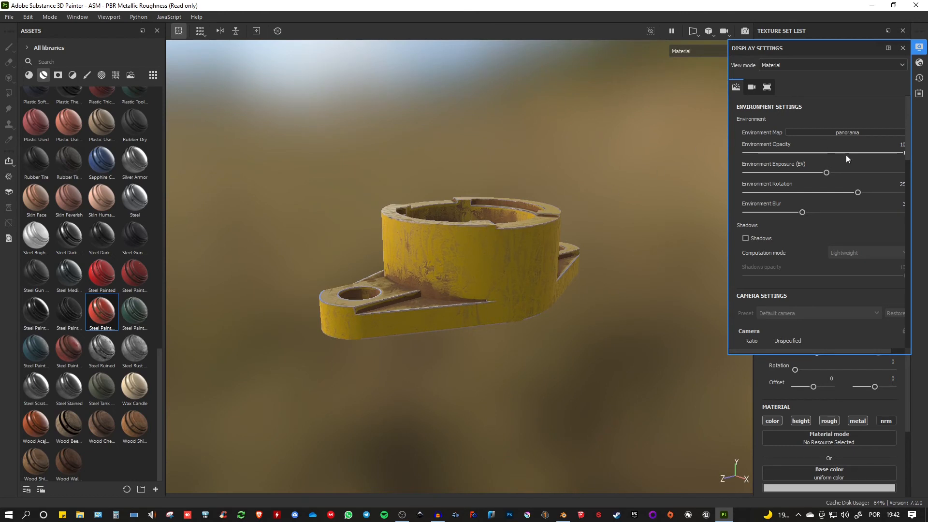
left_click(902, 49)
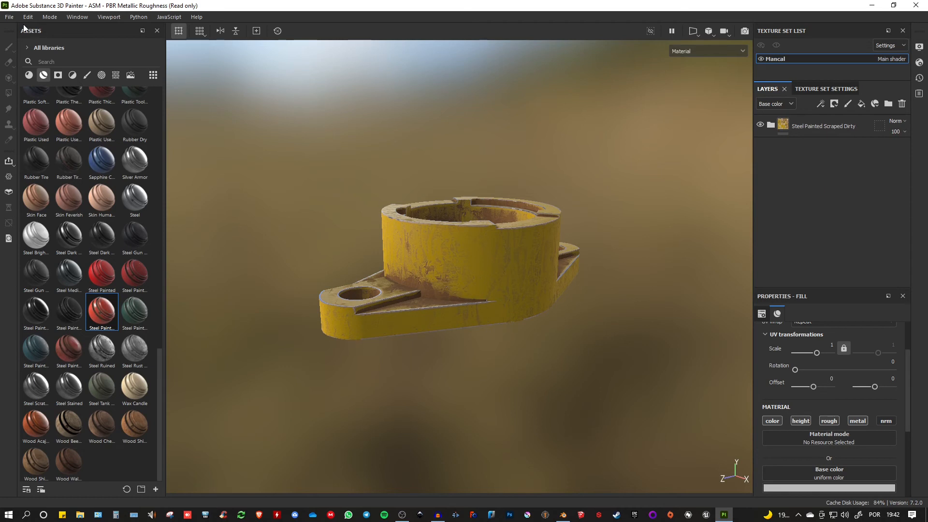
- Start a texture export and assign Normal OpenGL's RGB channels to the normal map in the PBR Metallic Roughness output template
left_click(9, 18)
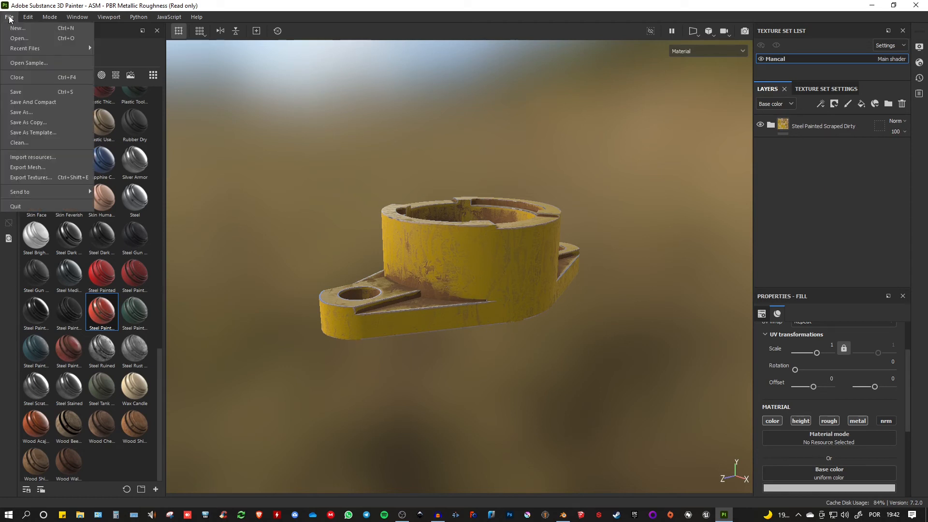
left_click(20, 179)
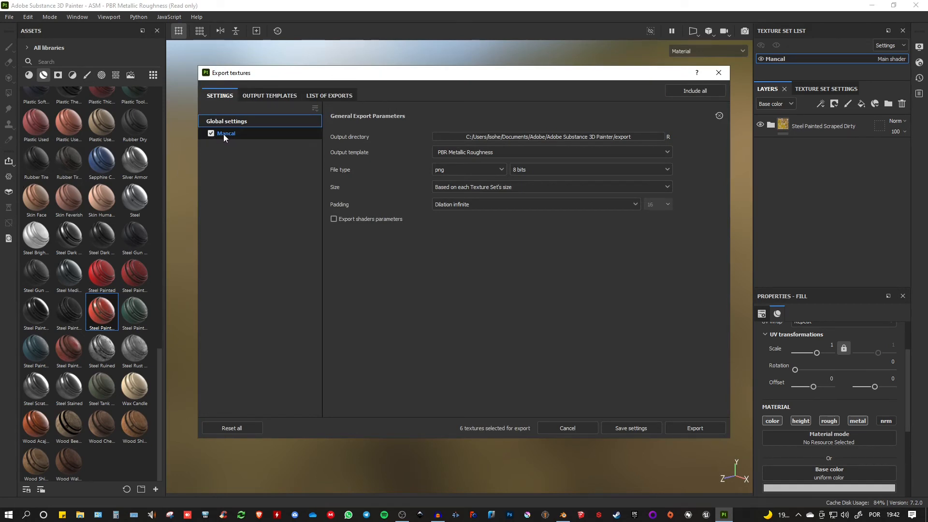
left_click(277, 97)
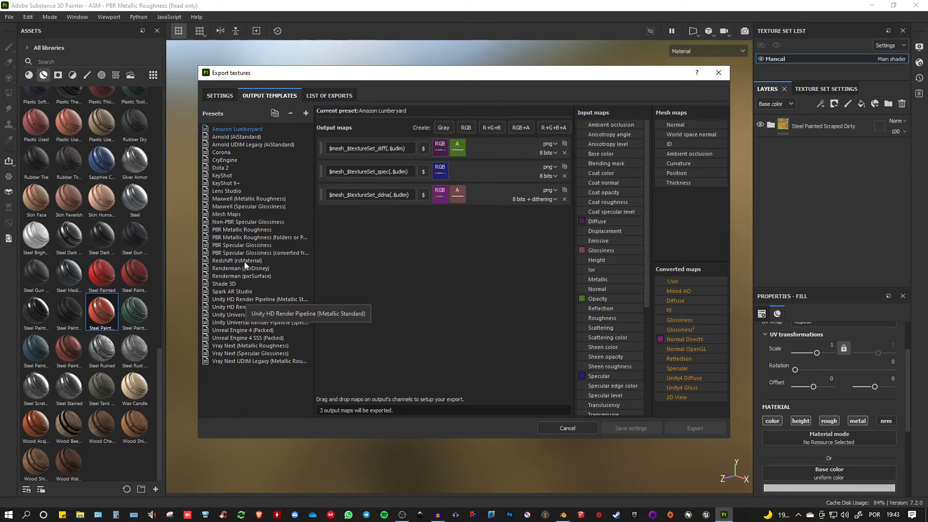
left_click(230, 231)
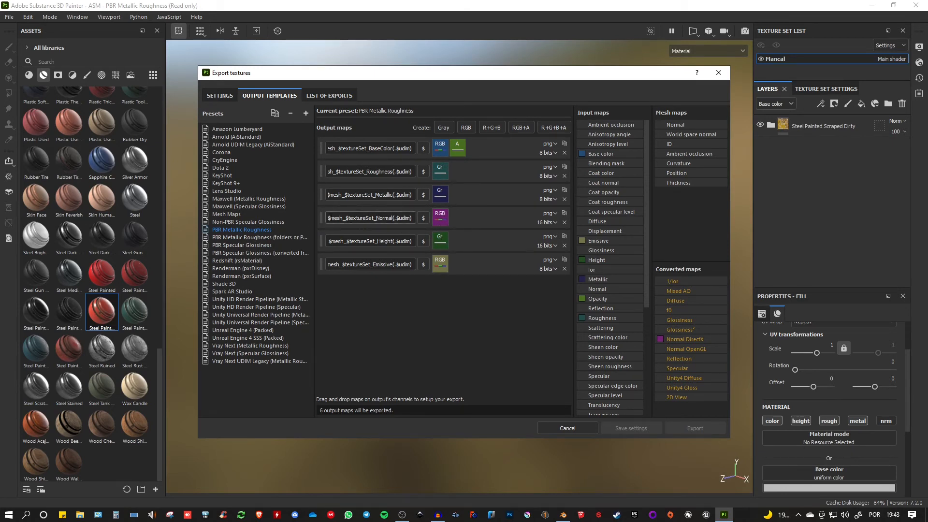
right_click(445, 226)
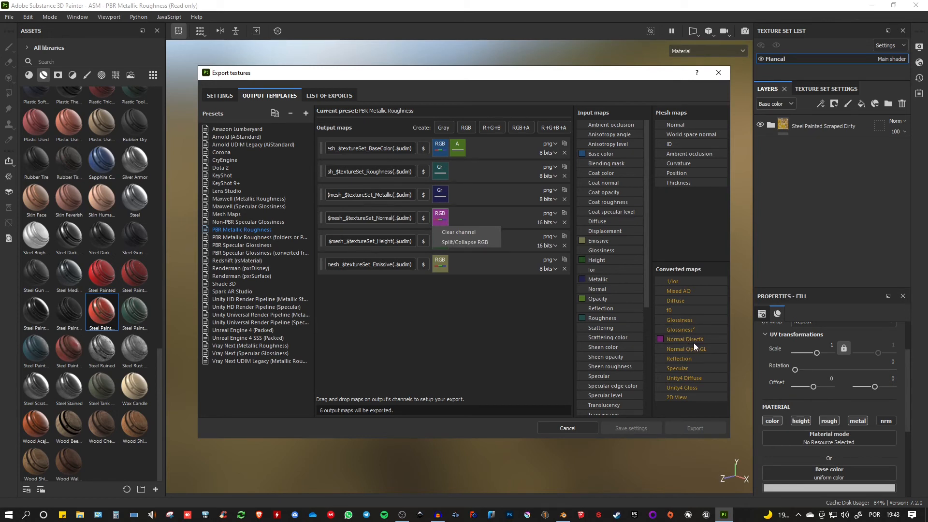
left_click(475, 297)
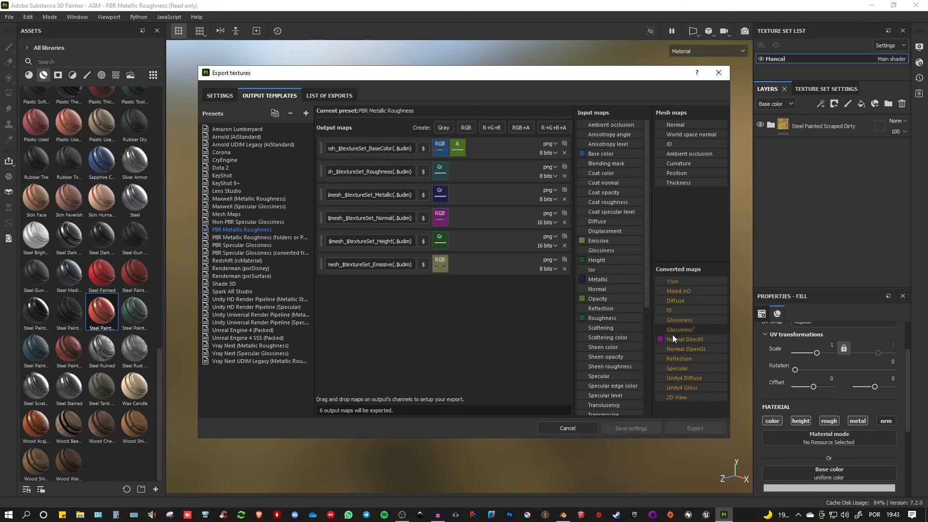
left_click_drag(683, 350, 439, 220)
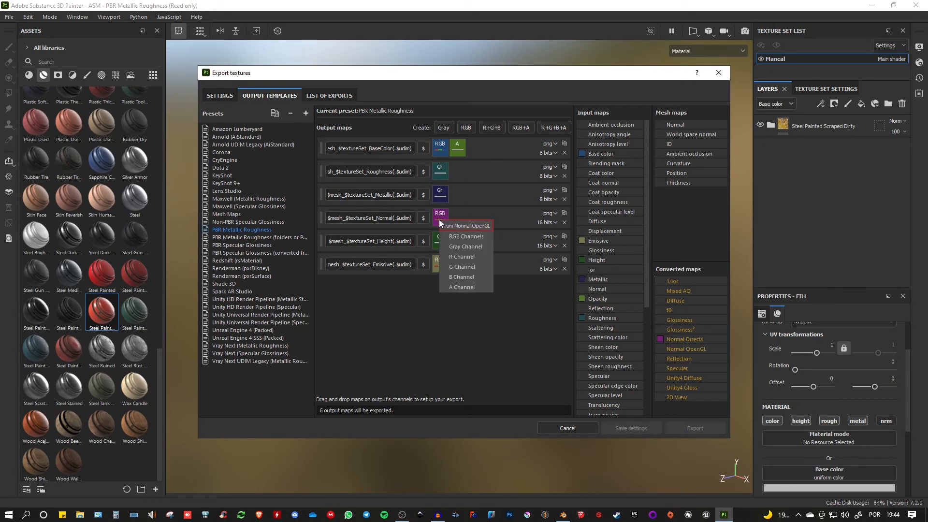
left_click(462, 237)
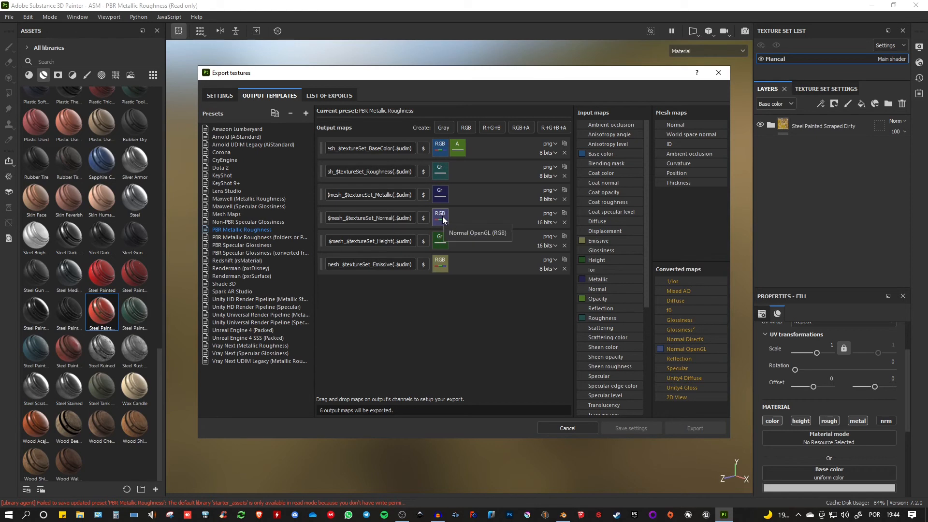
- Set the export's output directory to D:/CLOUD/One Drive/OneDrive/3D_WIP/MANCAL FL206/TEXTURES
left_click(220, 96)
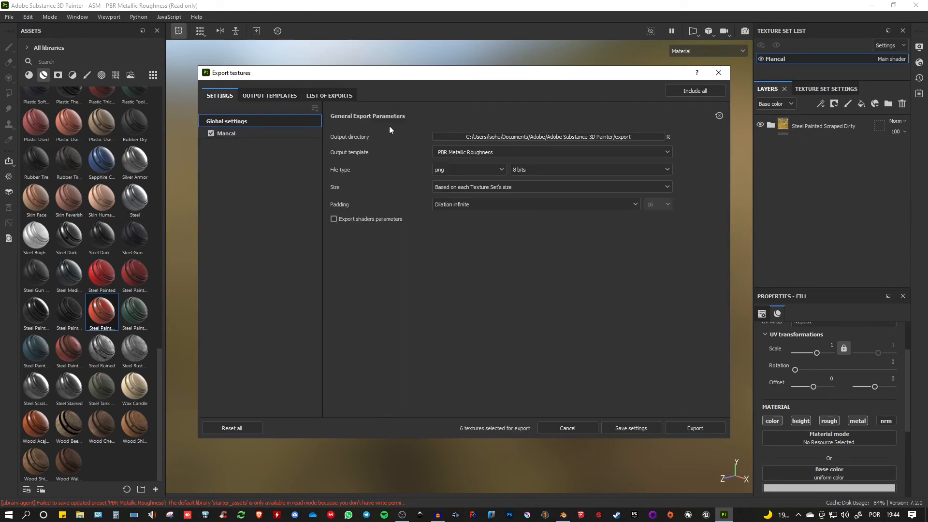
left_click(613, 136)
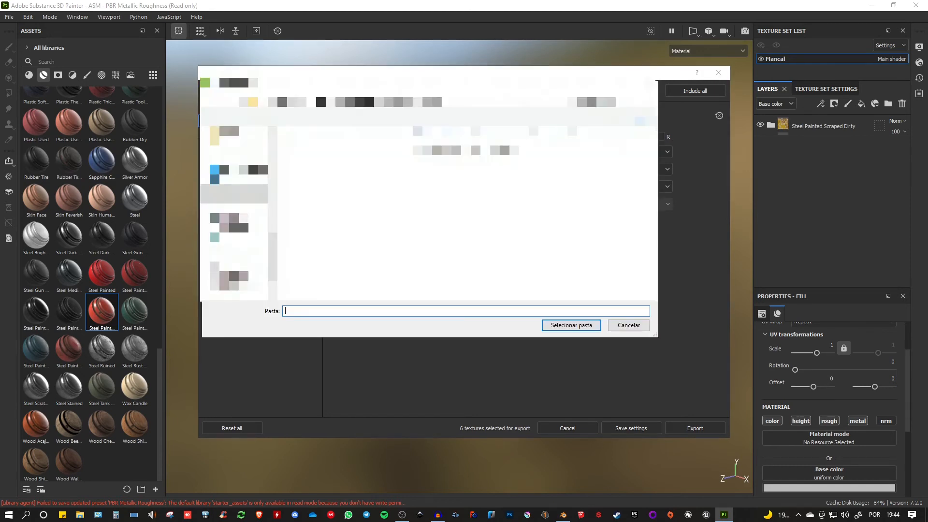
left_click(237, 276)
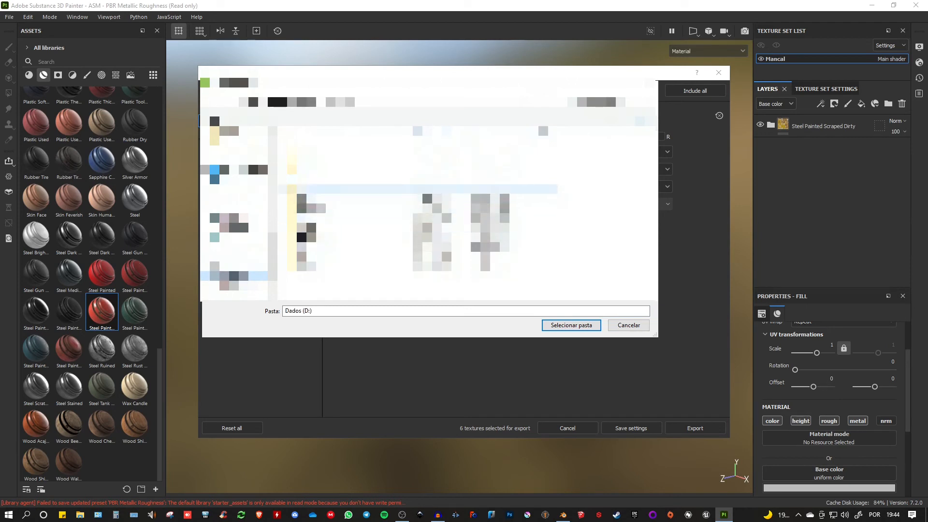
left_click(310, 179)
left_click(566, 325)
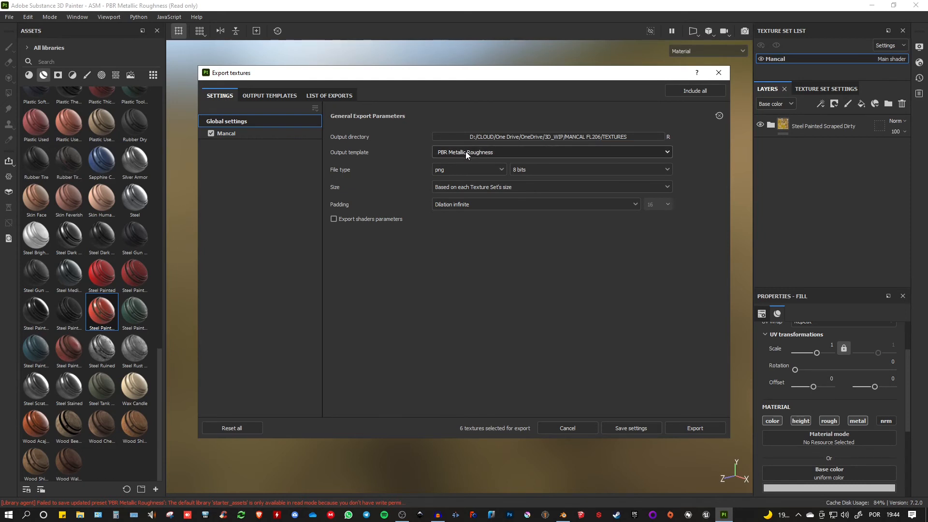
- Set the export file type to Based on output template and the texture size to 2048
left_click(503, 170)
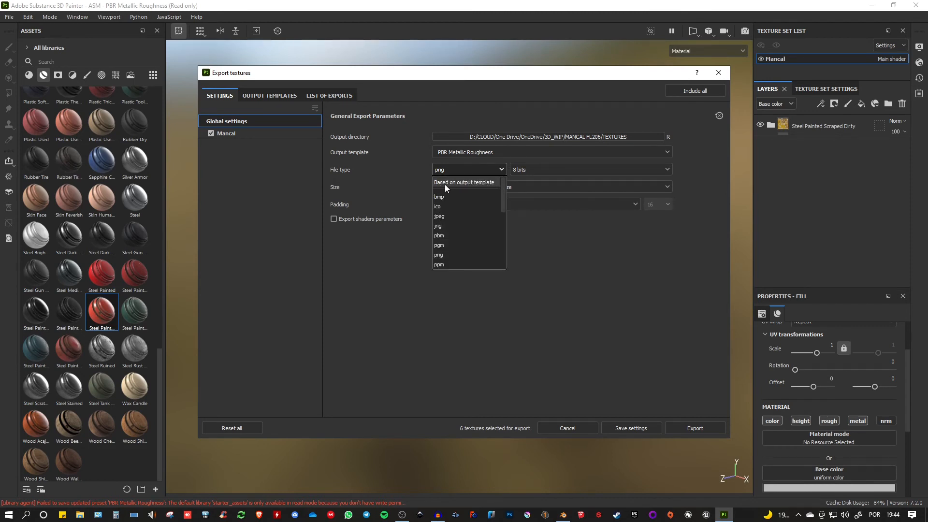
left_click(481, 181)
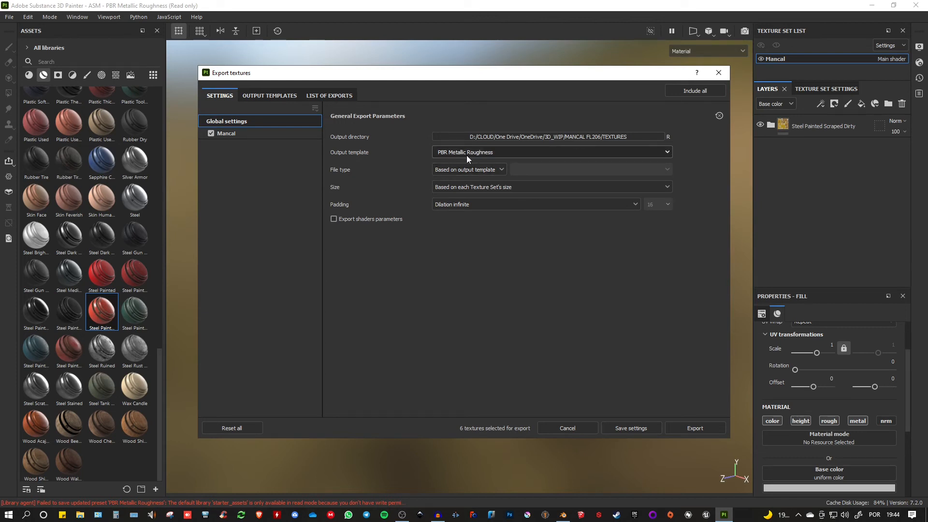
left_click(500, 188)
left_click(495, 187)
left_click(482, 187)
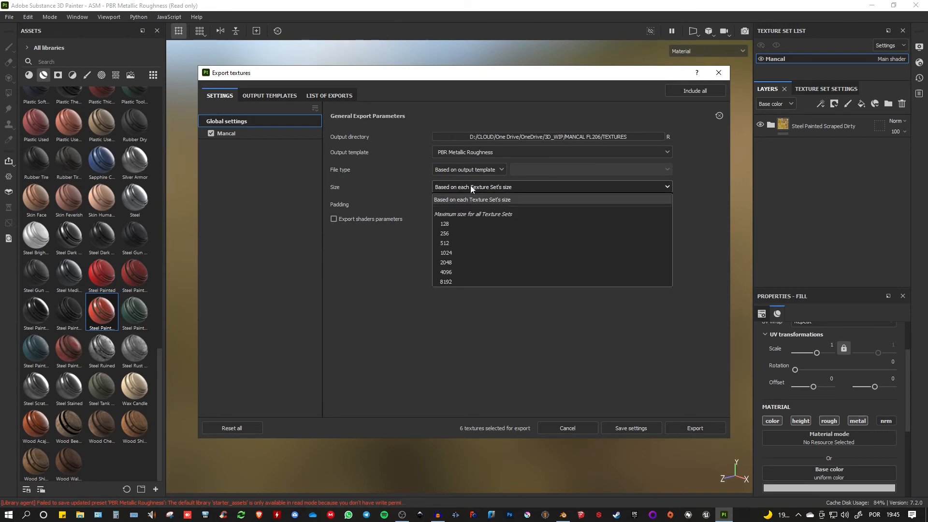
left_click(462, 200)
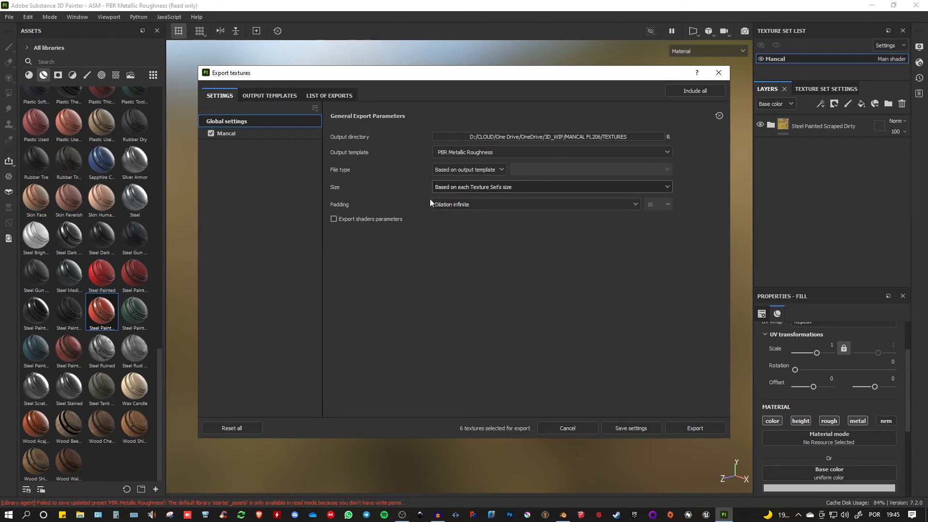
left_click(452, 186)
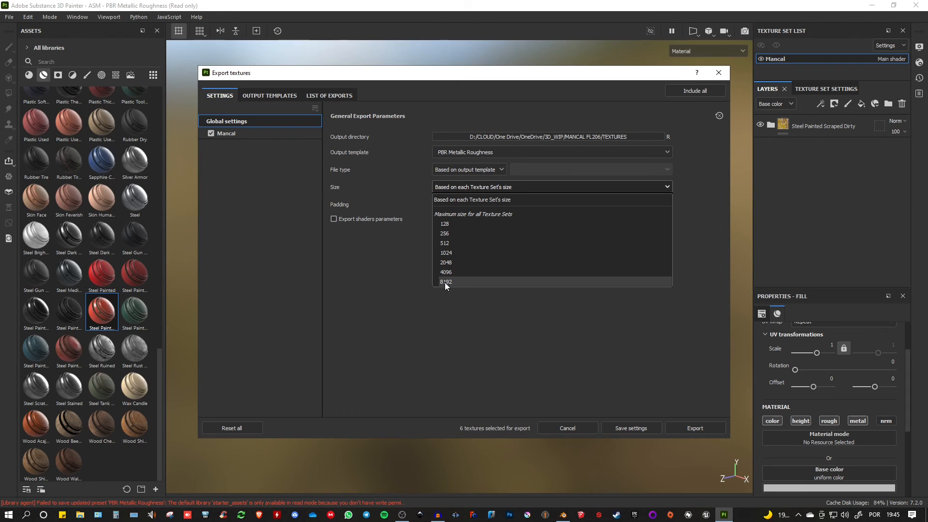
left_click(441, 262)
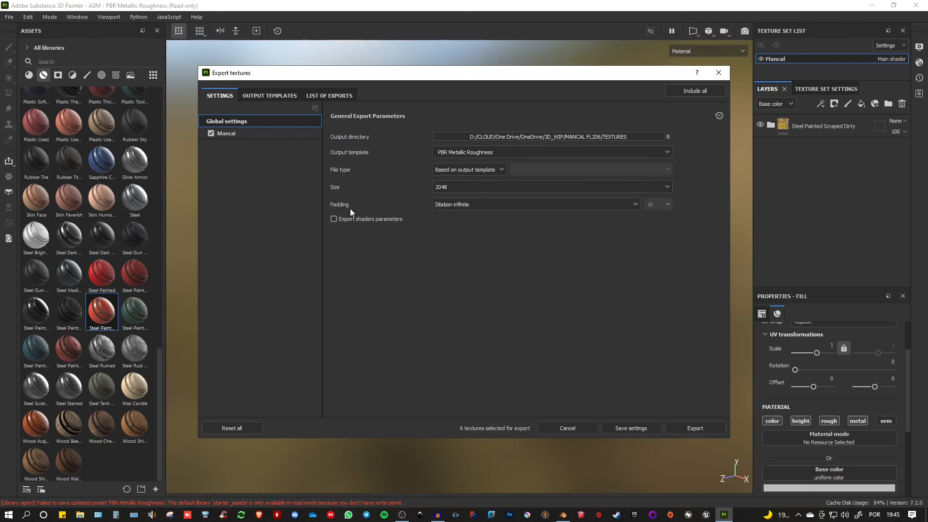
- Exclude the Emissive map from the Mancal texture set, export the textures and close the export window
left_click(225, 133)
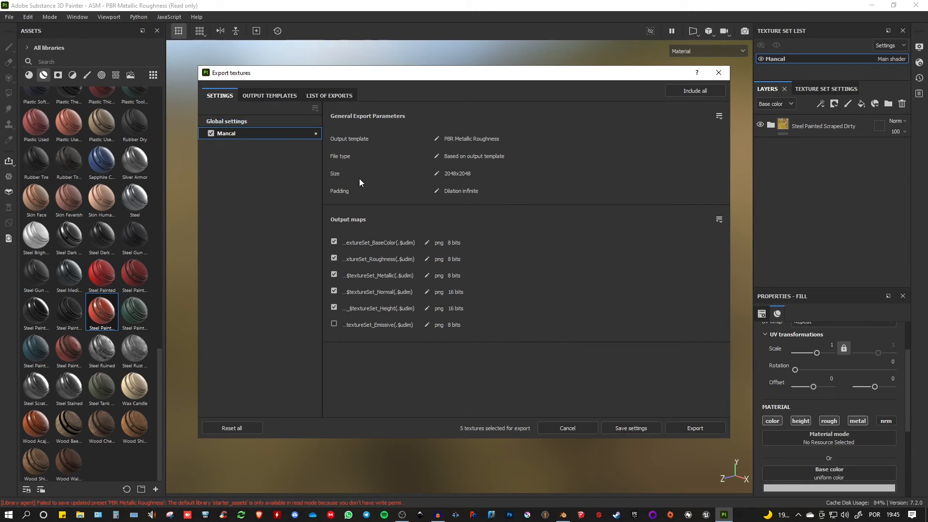
left_click(694, 428)
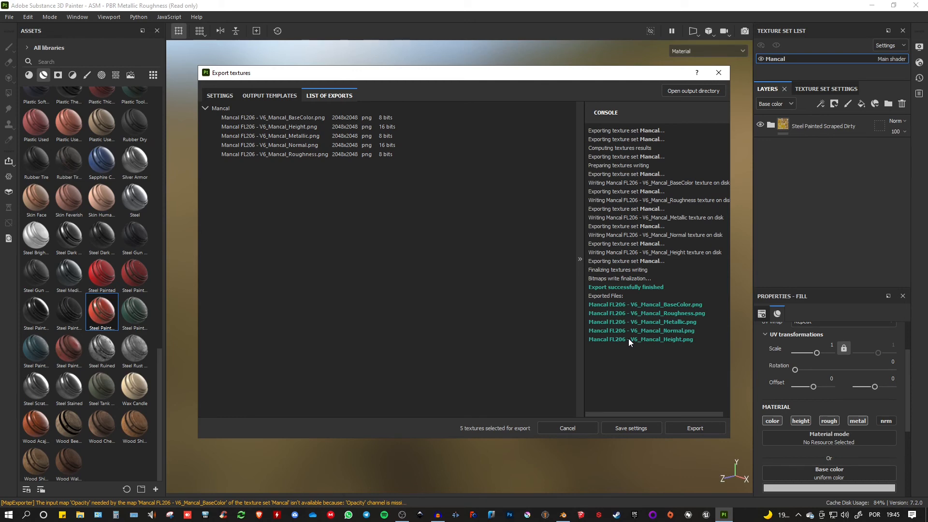
left_click(719, 73)
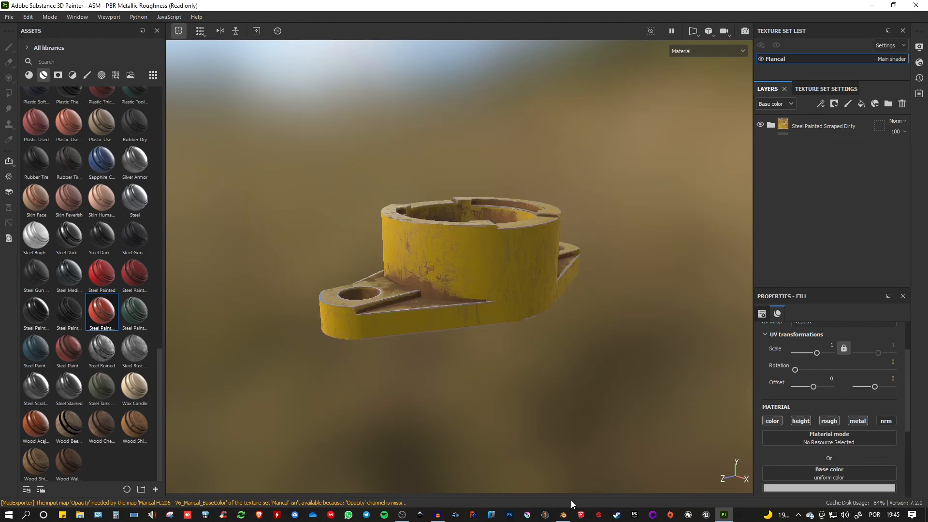
- Switch to Blender and delete the Texture Coordinate and Checker Texture nodes from the Mancal material
left_click(564, 514)
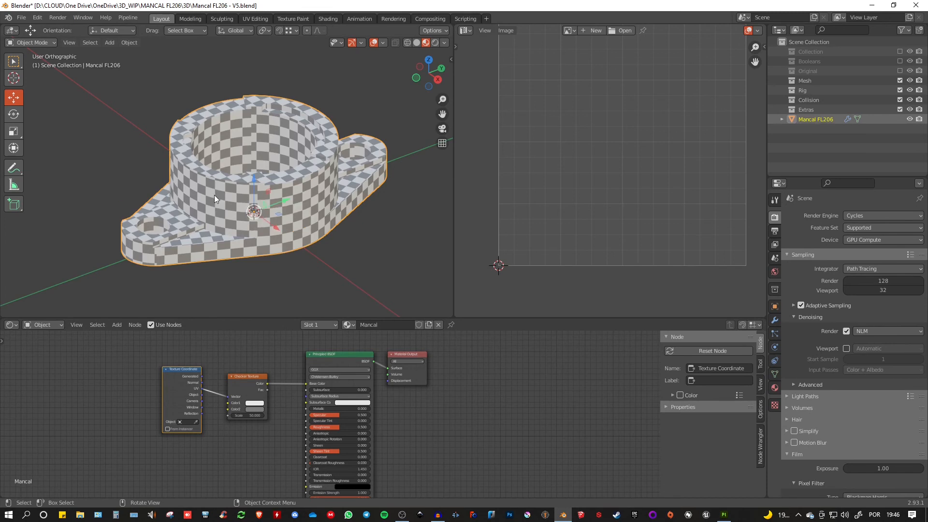
left_click(216, 379)
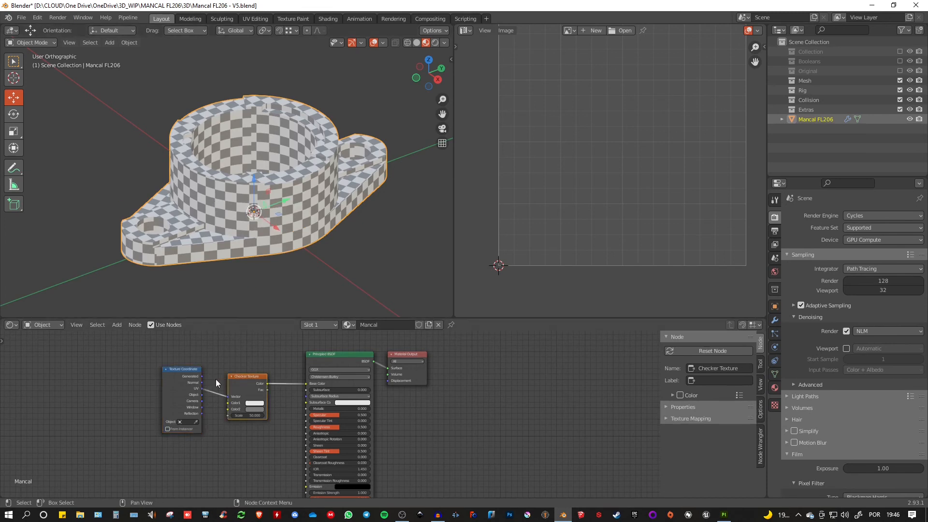
key("x")
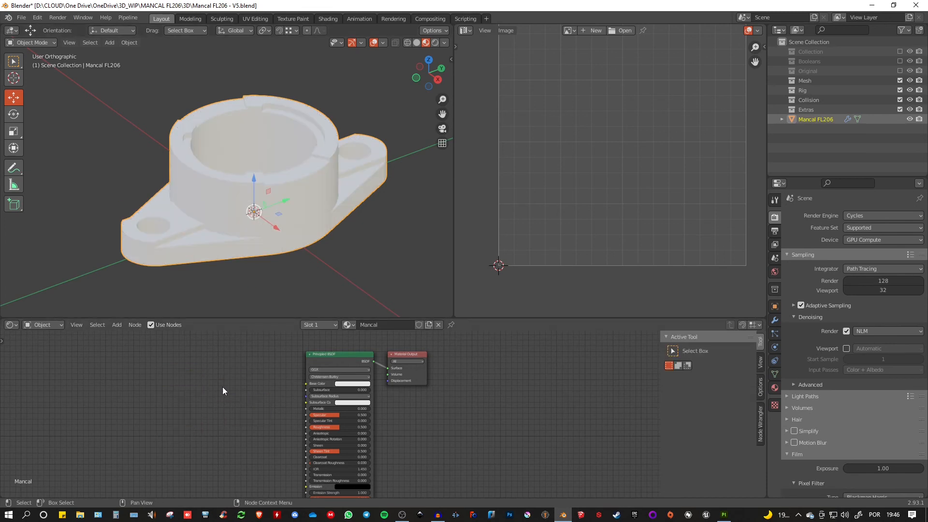
- Enlarge the node editor around the Principled BSDF node and set the viewport shading to Material Preview
left_click(342, 358)
left_click_drag(386, 319, 345, 285)
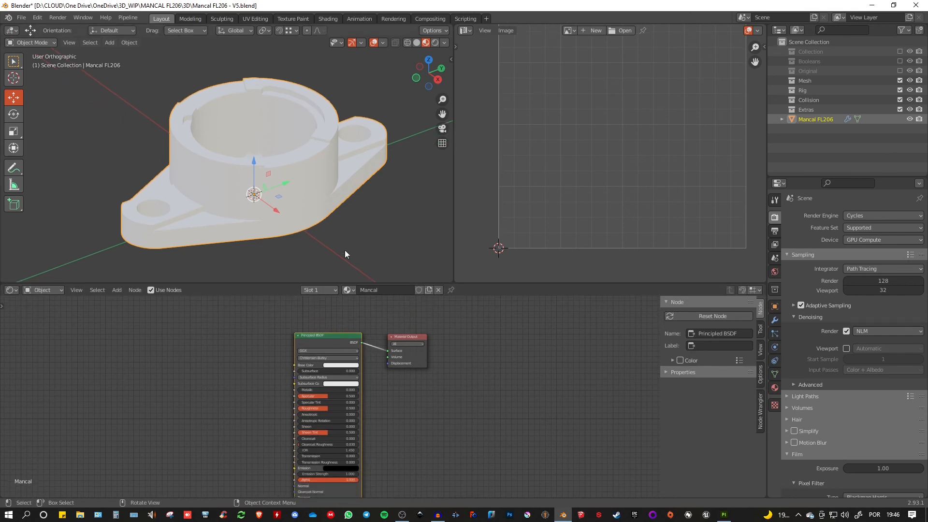
key("z")
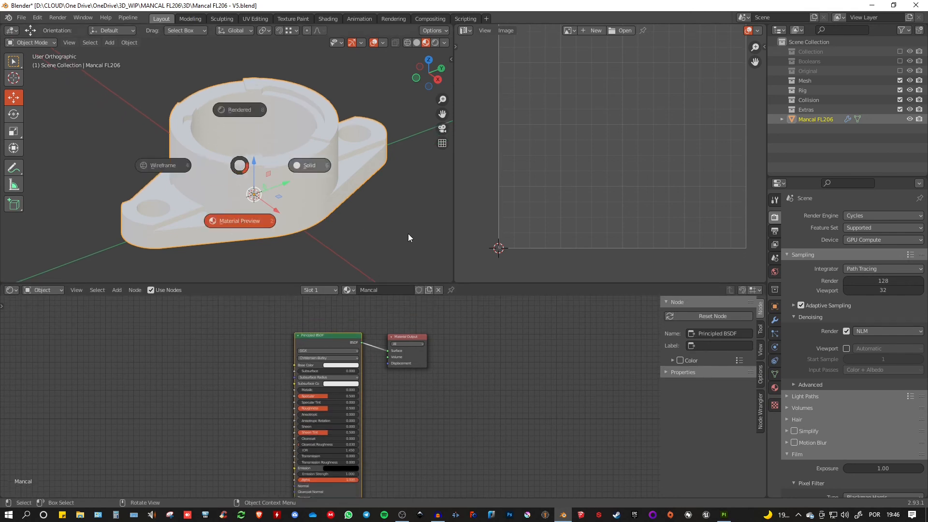
left_click(409, 234)
key("z")
left_click(253, 233)
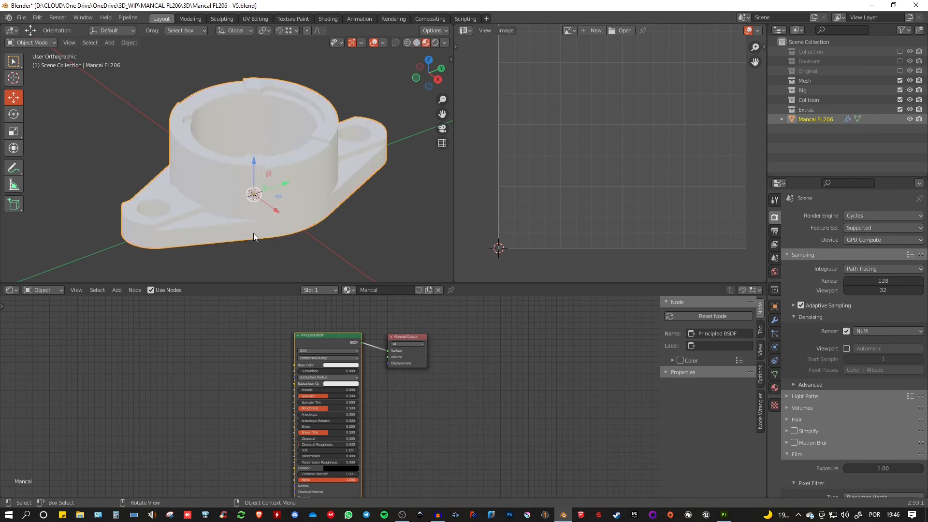
middle_click_drag(379, 342, 441, 328)
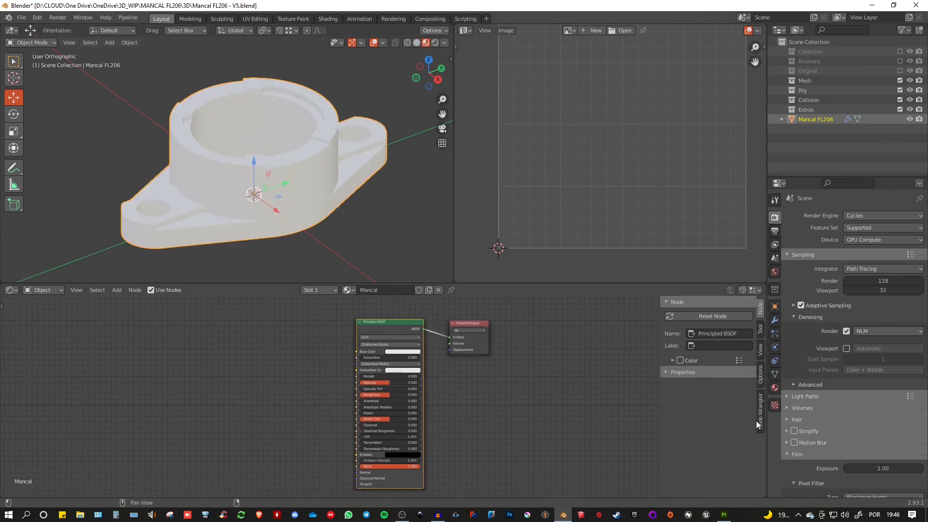
- Search the add-on preferences for "wrang" to check that Node Wrangler is enabled, and close the preferences
left_click(38, 18)
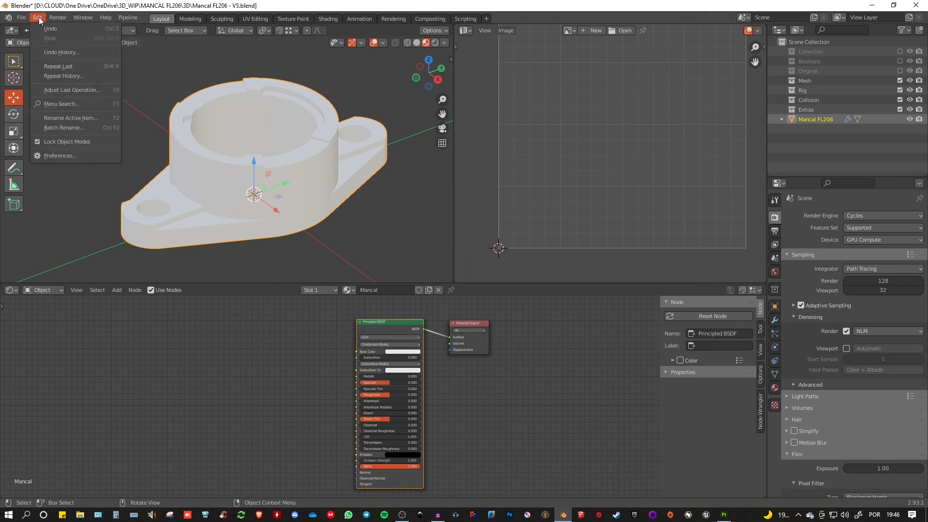
left_click(54, 155)
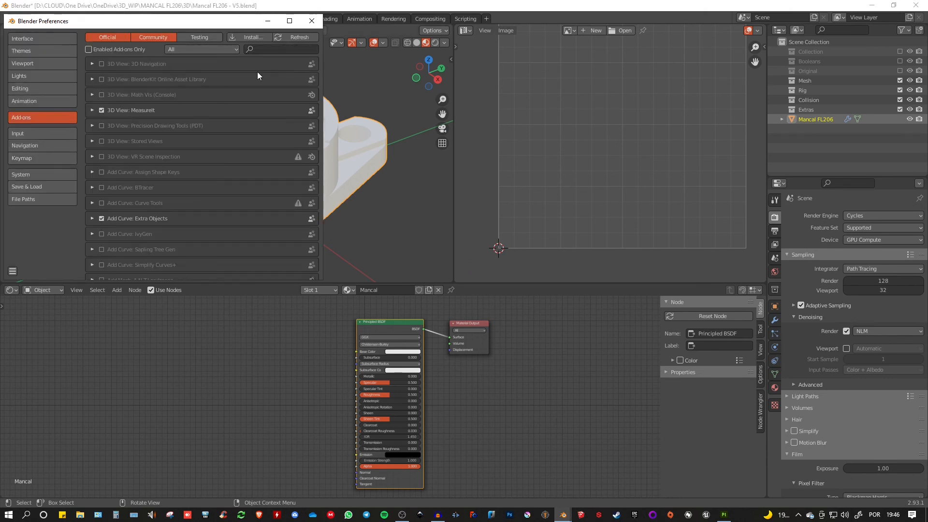
left_click(273, 48)
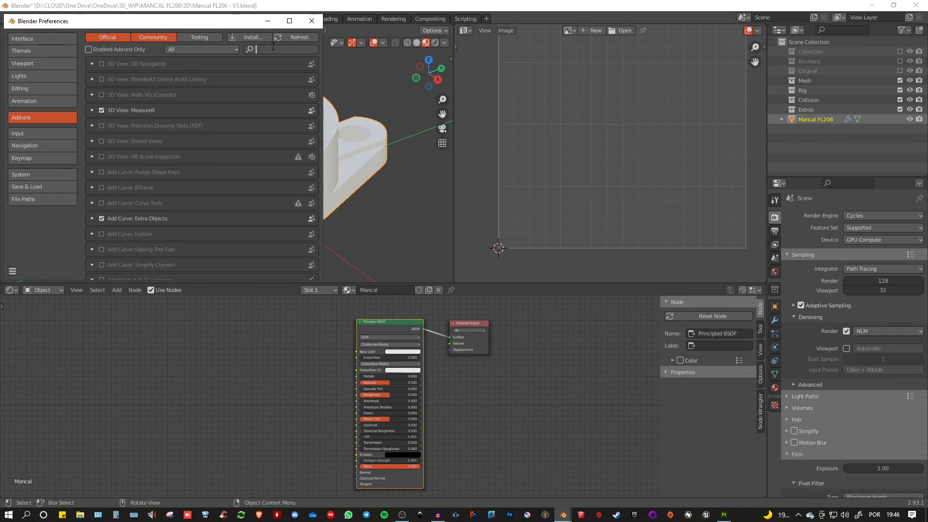
type("wramg")
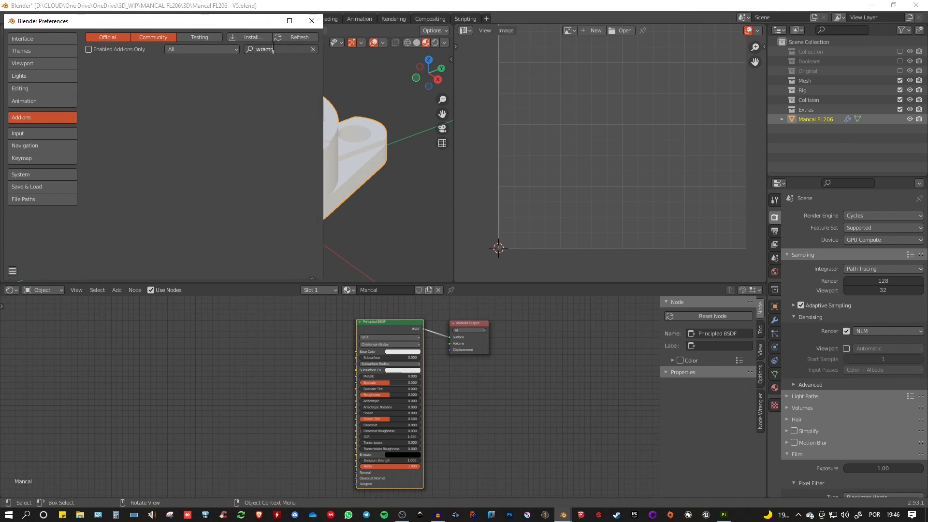
key("BackSpace")
key("BackSpace")
type("ng")
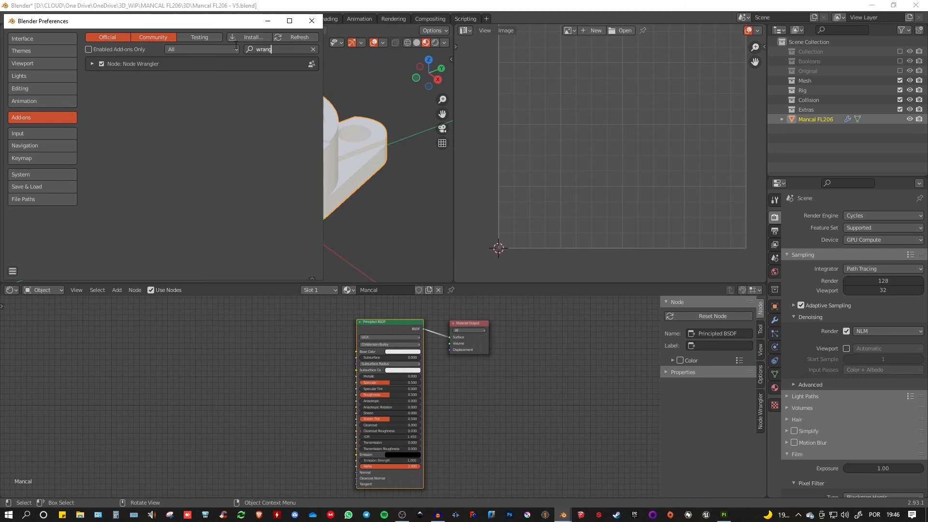
left_click(312, 21)
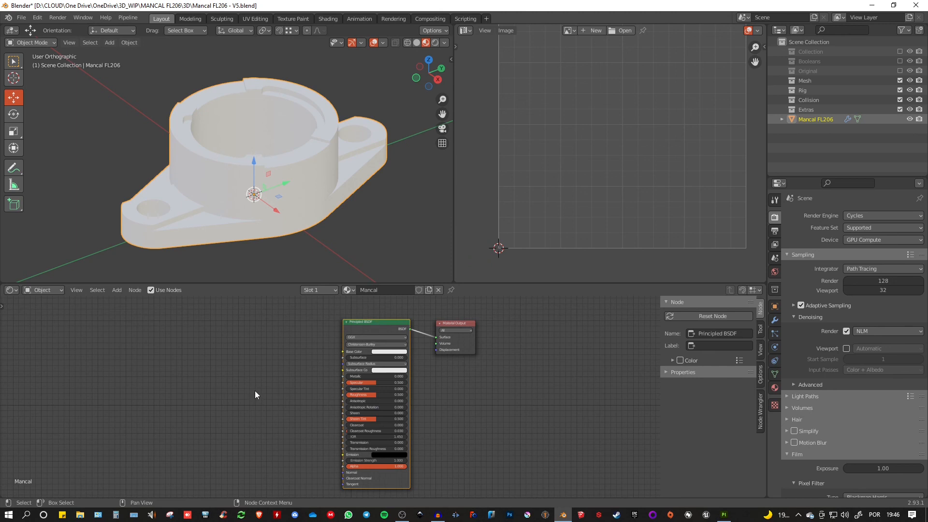
- Run Node Wrangler's Principled texture setup on the Principled BSDF with the five Mancal FL206 - V6_Mancal maps from the TEXTURES folder
left_click(761, 410)
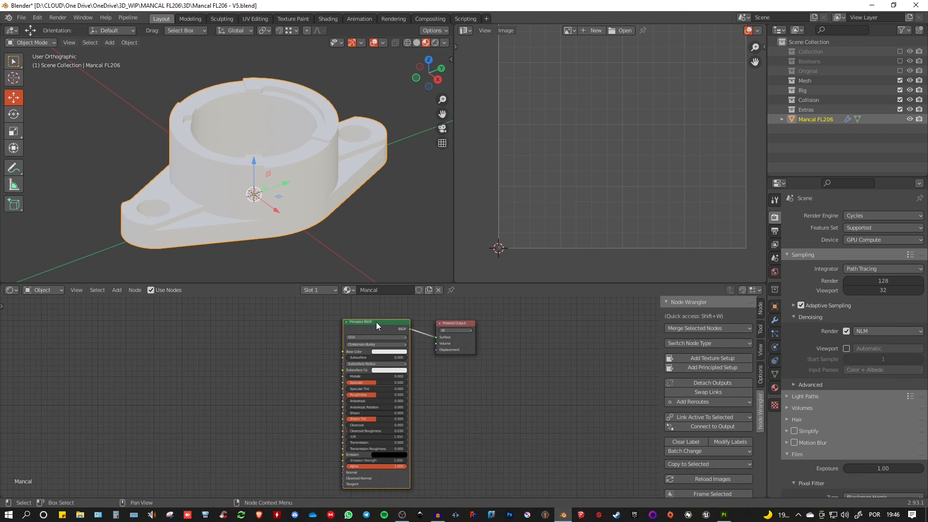
left_click_drag(376, 322, 356, 323)
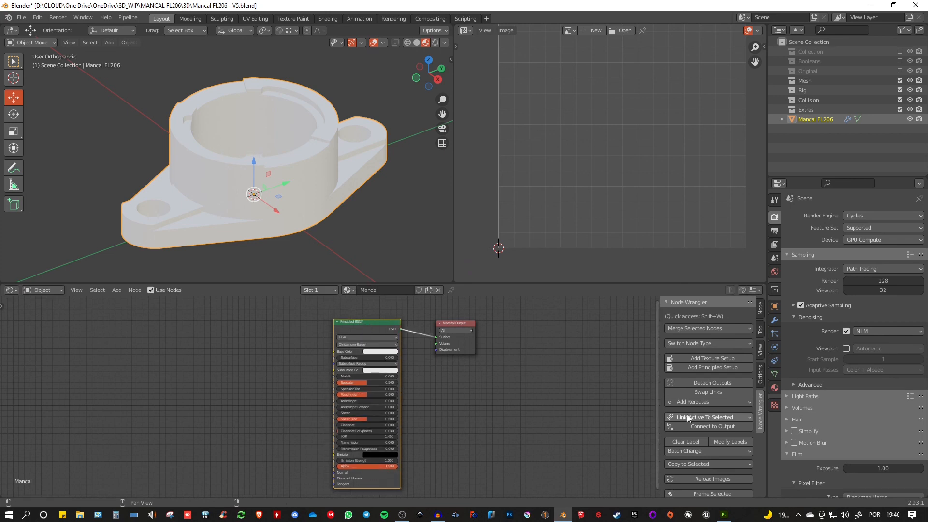
left_click(700, 368)
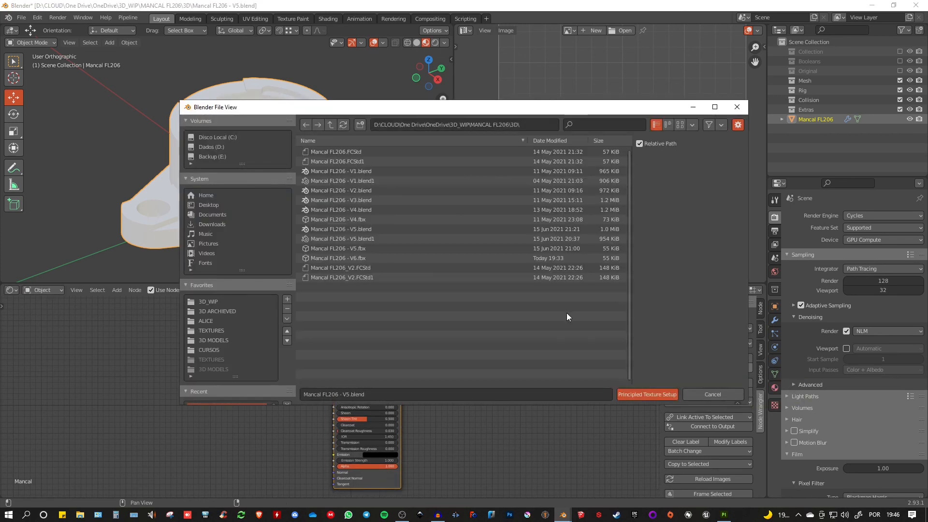
left_click(330, 124)
double_click(323, 181)
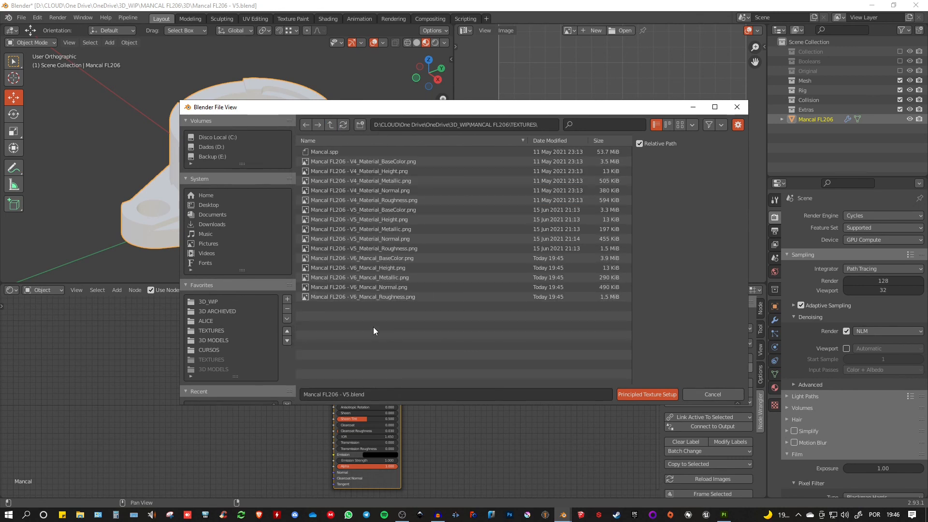
left_click(361, 257)
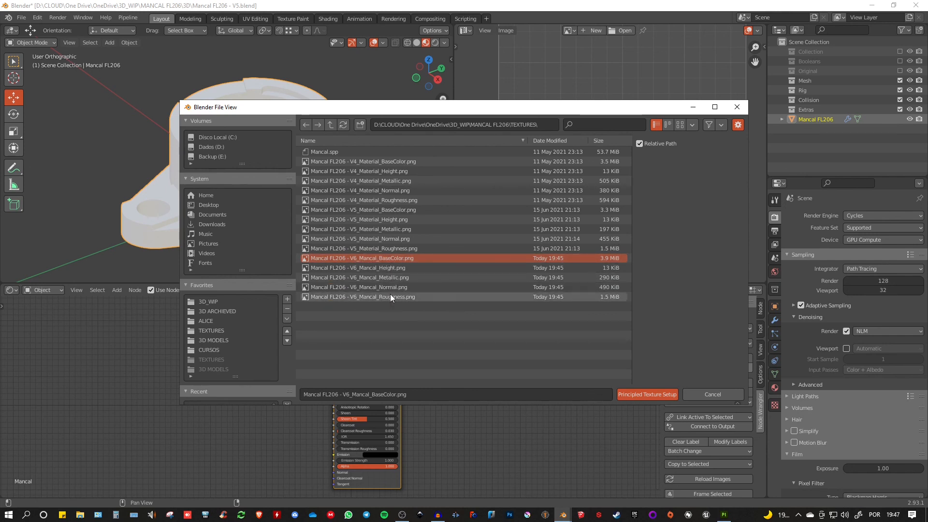
left_click(375, 297, "shift")
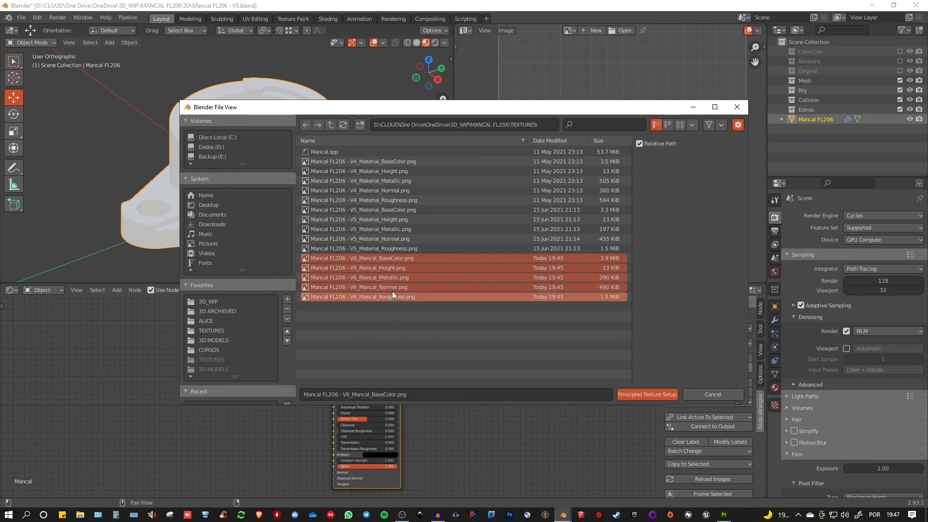
left_click(645, 394)
- Enlarge the node editor and move the Displacement node clear of the Principled BSDF node
scroll(302, 409, "down", 7)
middle_click_drag(222, 388, 329, 381)
left_click_drag(364, 284, 364, 165)
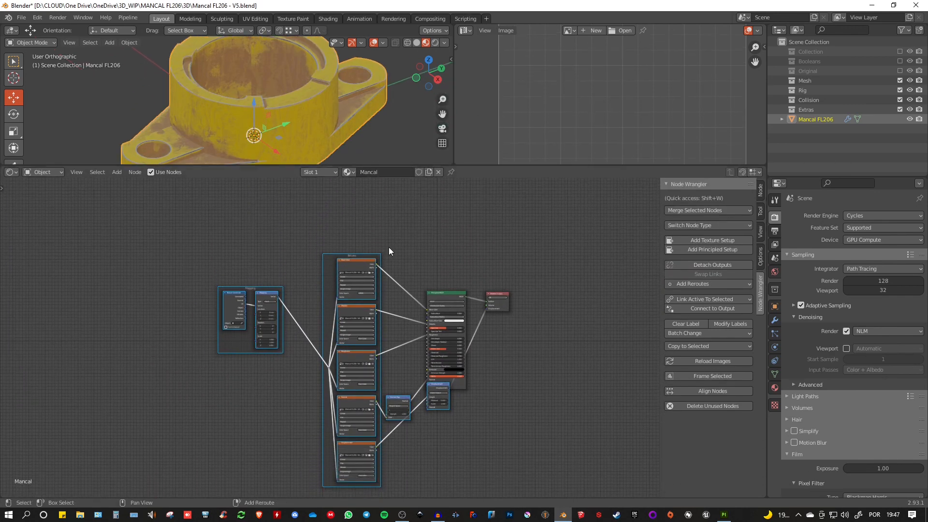
scroll(389, 247, "up", 4)
left_click(283, 241)
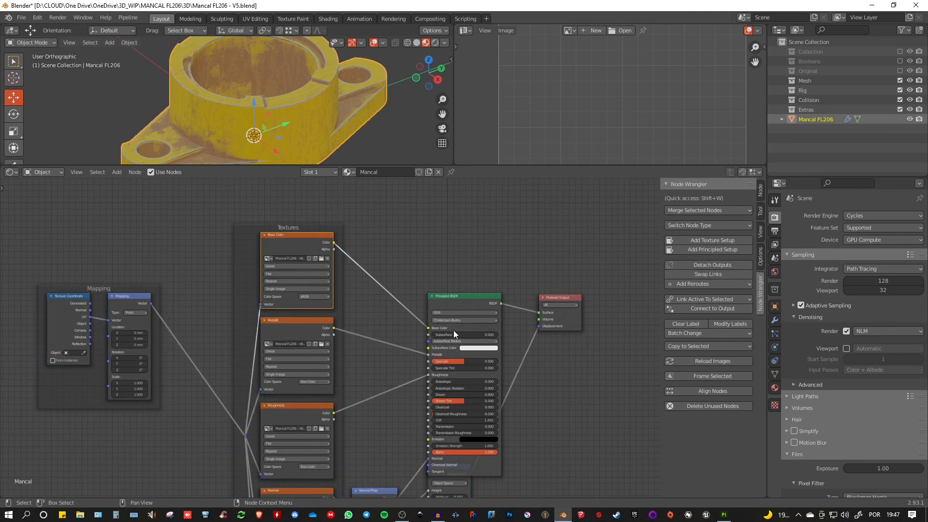
middle_click_drag(452, 396, 455, 259)
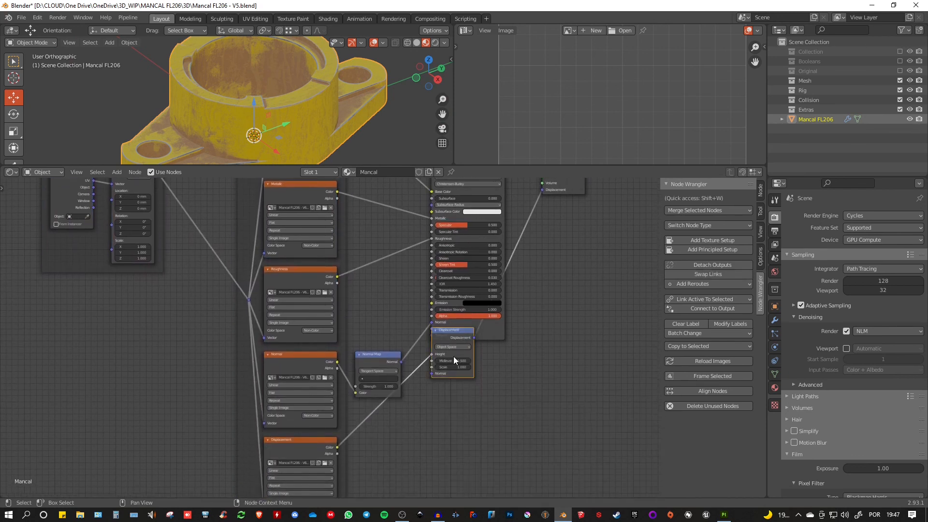
left_click_drag(455, 351, 517, 381)
- Examine the color space and connections of the Base Color, Metallic, Roughness, Normal and Displacement texture nodes
middle_click_drag(517, 382, 491, 402, "shift")
scroll(434, 293, "down", 2)
middle_click_drag(312, 274, 310, 291, "shift")
scroll(309, 291, "up", 3)
middle_click_drag(304, 232, 291, 311, "shift")
scroll(281, 280, "up", 2)
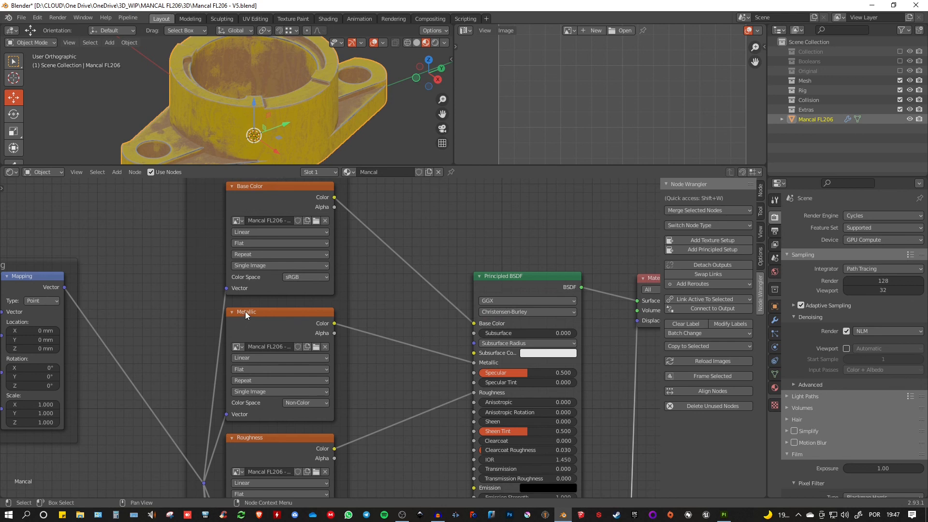
scroll(295, 404, "down", 6, "shift")
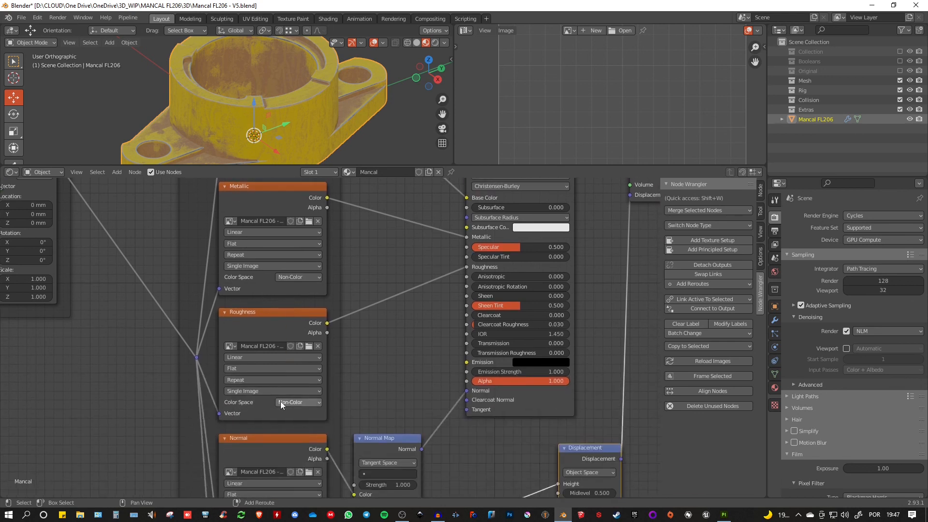
scroll(293, 280, "down", 1, "shift")
scroll(295, 379, "down", 5, "shift")
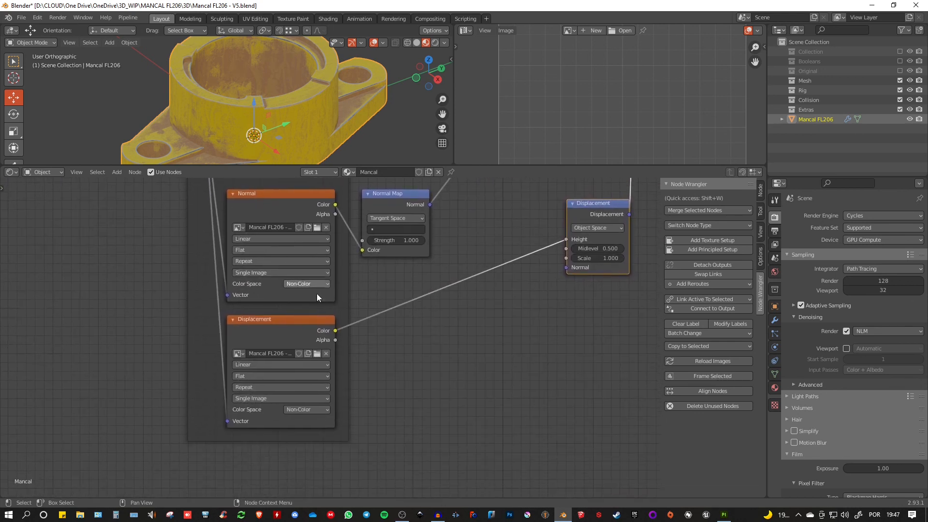
scroll(283, 347, "up", 6, "shift")
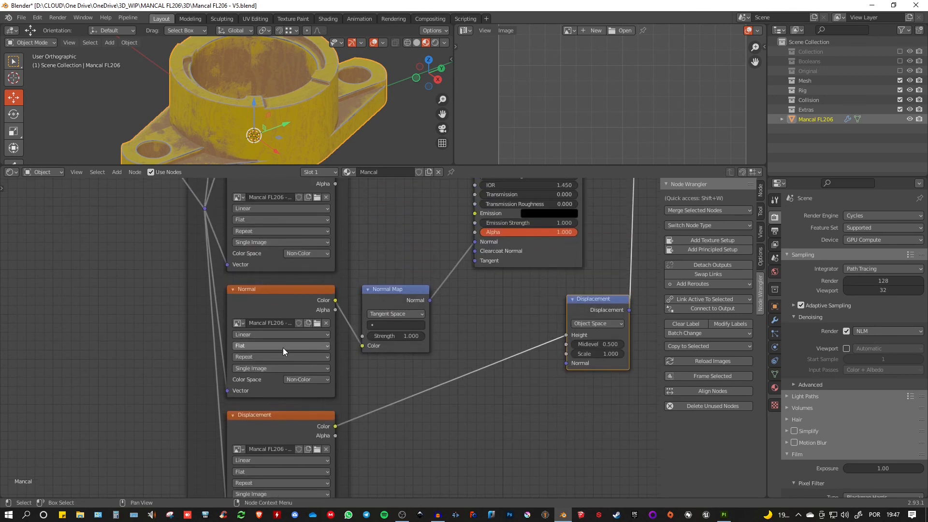
scroll(299, 339, "right", 2, "ctrl")
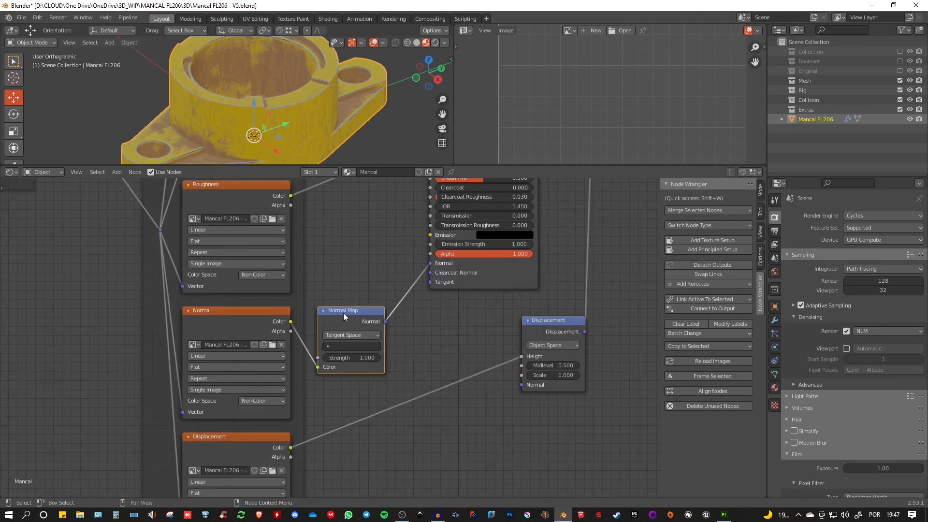
- Nudge the Normal Map node toward the Principled BSDF and trace the Displacement node's link to the Material Output
left_click_drag(343, 312, 352, 308)
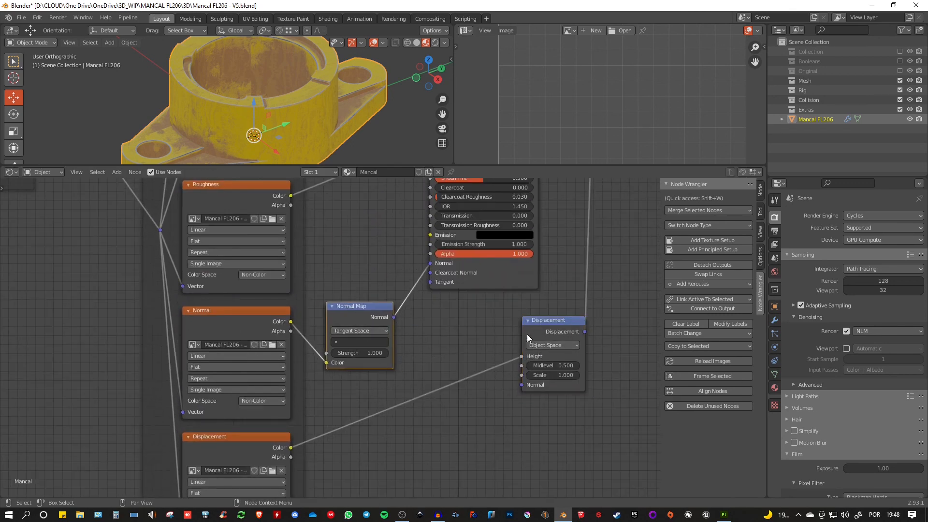
left_click(530, 329)
scroll(497, 334, "down", 2)
scroll(459, 376, "up", 5, "shift")
scroll(459, 376, "right", 3, "ctrl")
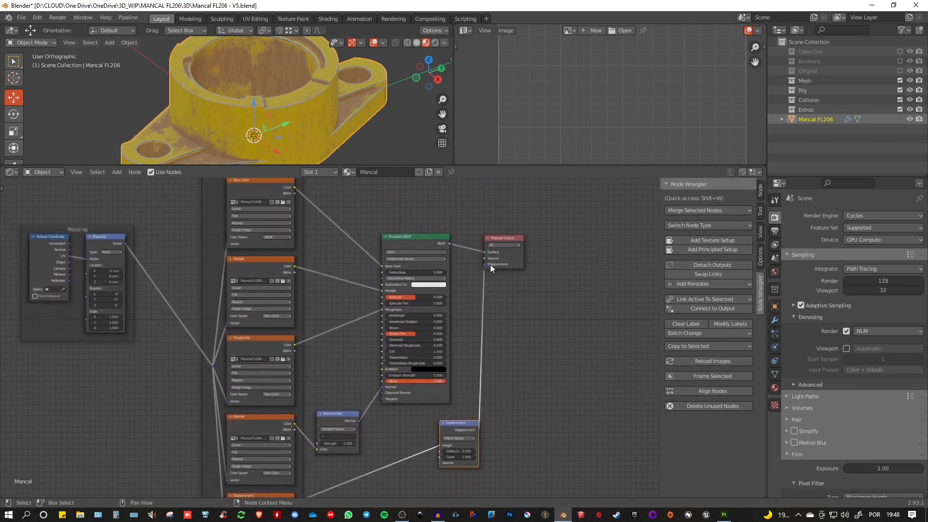
scroll(488, 309, "down", 2)
scroll(437, 387, "left", 3, "ctrl")
scroll(437, 387, "up", 4, "shift")
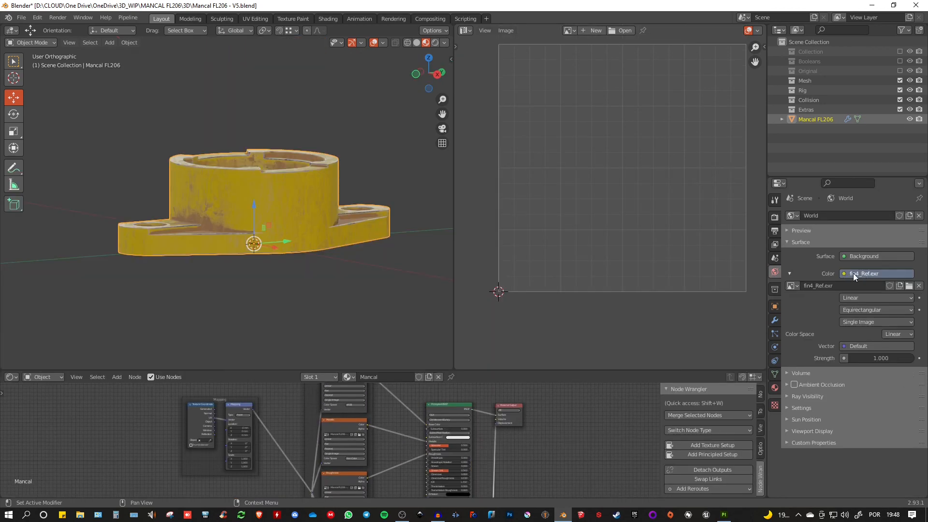
- Switch the viewport to perspective, inspect the bearing housing in Rendered shading and return to Material Preview
middle_click_drag(227, 189, 242, 216)
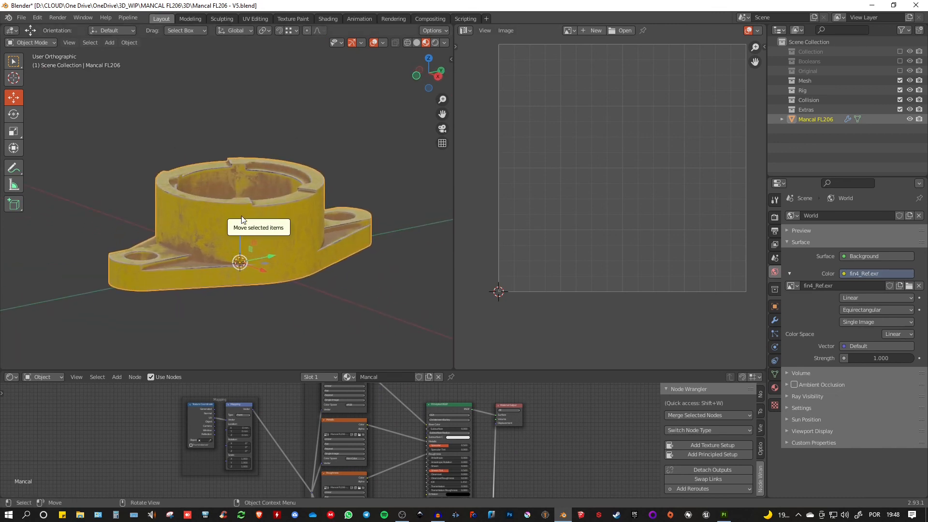
key("KP_5")
key("z")
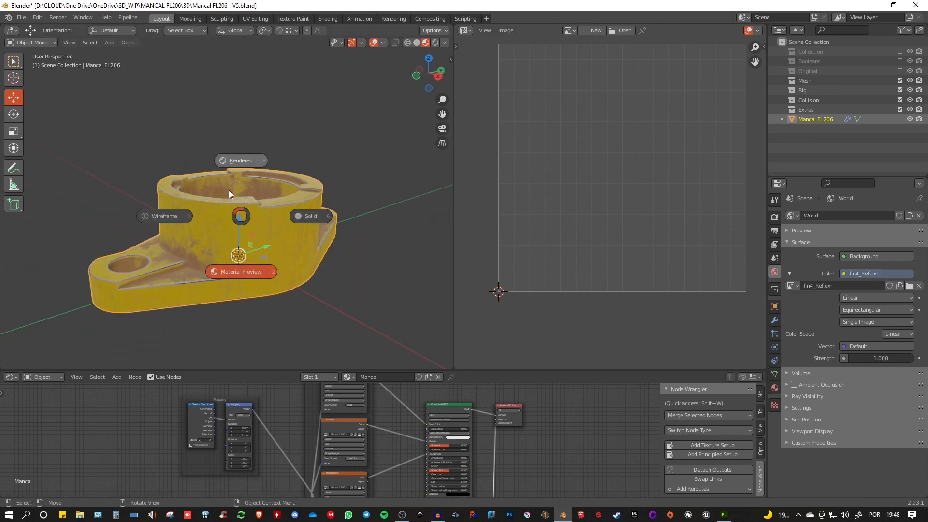
left_click(233, 161)
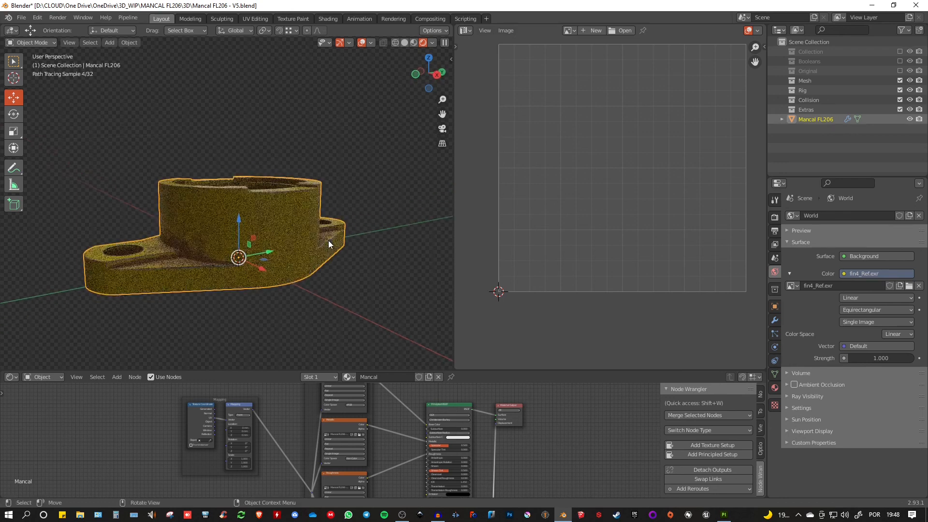
mouse_move(329, 239)
middle_mouse_down()
mouse_move(338, 234)
mouse_move(306, 253)
mouse_move(317, 257)
mouse_move(279, 213)
mouse_move(352, 207)
mouse_move(311, 207)
mouse_move(315, 189)
mouse_move(306, 222)
mouse_move(319, 233)
mouse_move(296, 224)
middle_mouse_up()
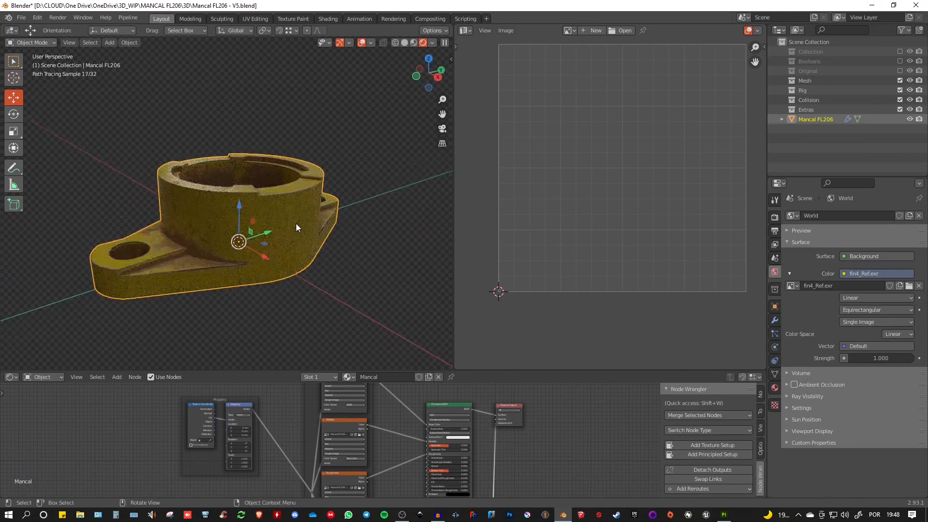
key("z")
left_click(341, 327)
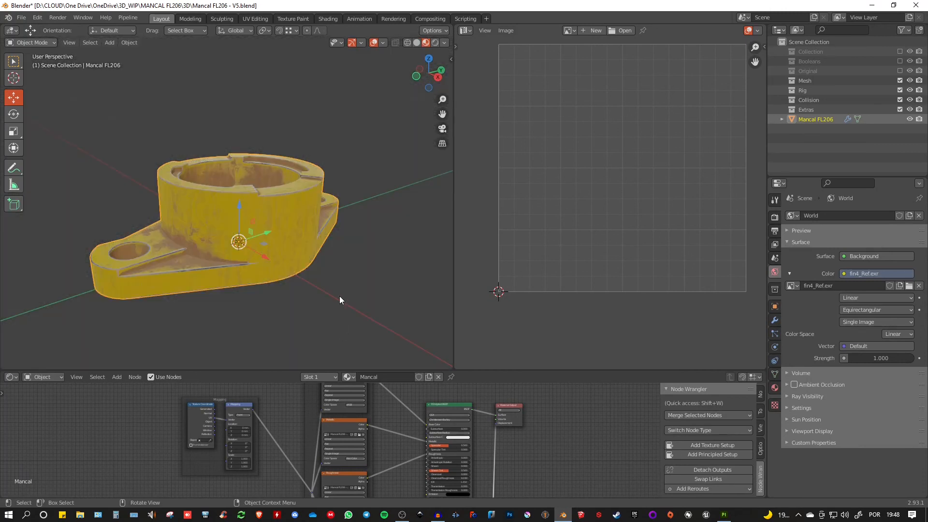